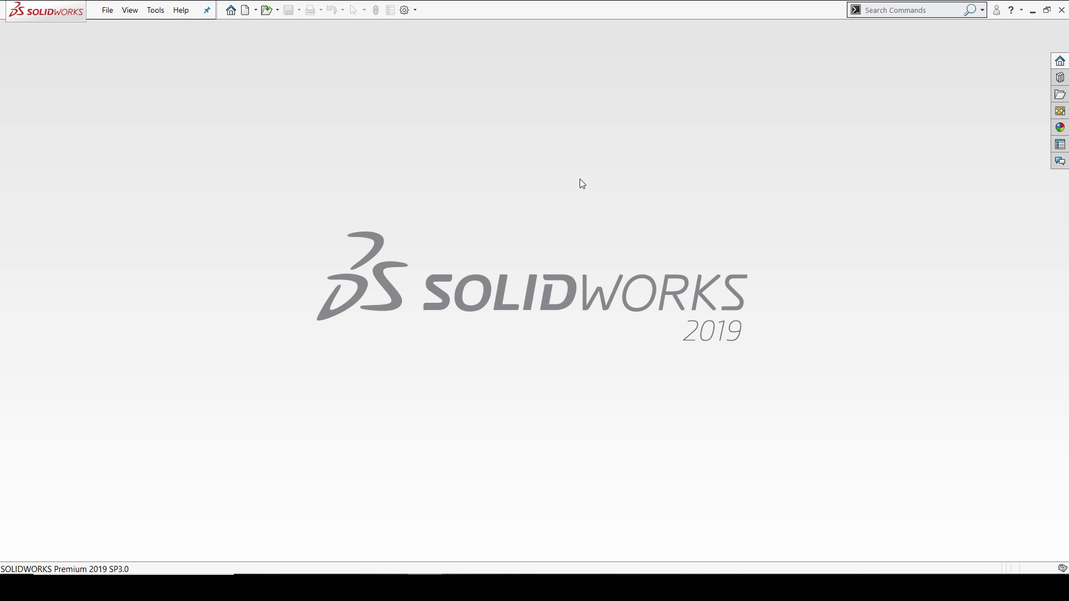
- Create a new part and add Plane1, offset 600 mm from the Front Plane
{"action": "key", "text": "ctrl+n"}
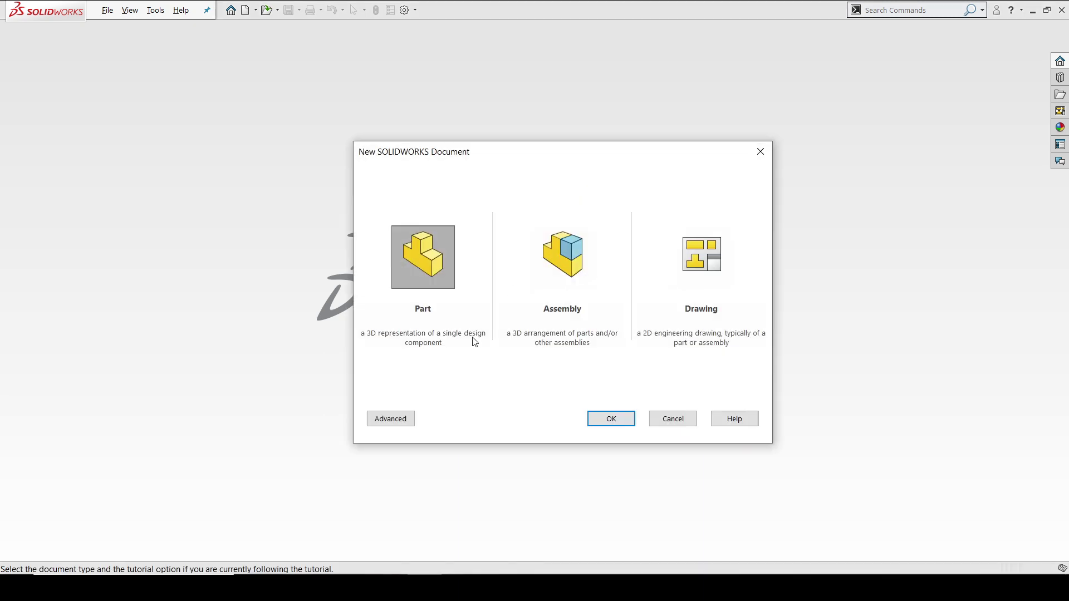
{"action": "left_click", "coordinate": [598, 417]}
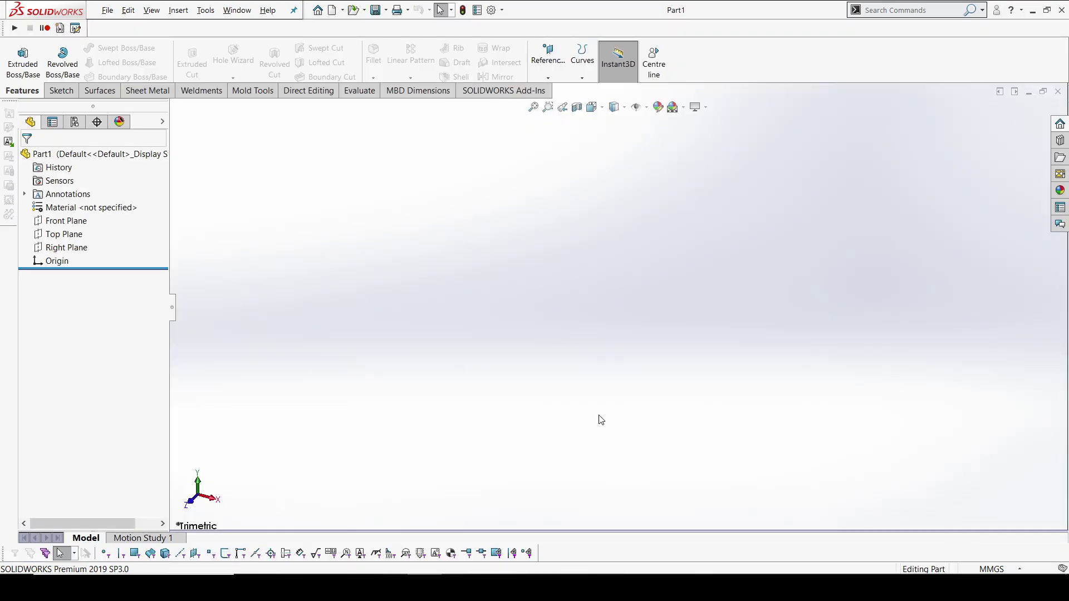
{"action": "left_click", "coordinate": [55, 224]}
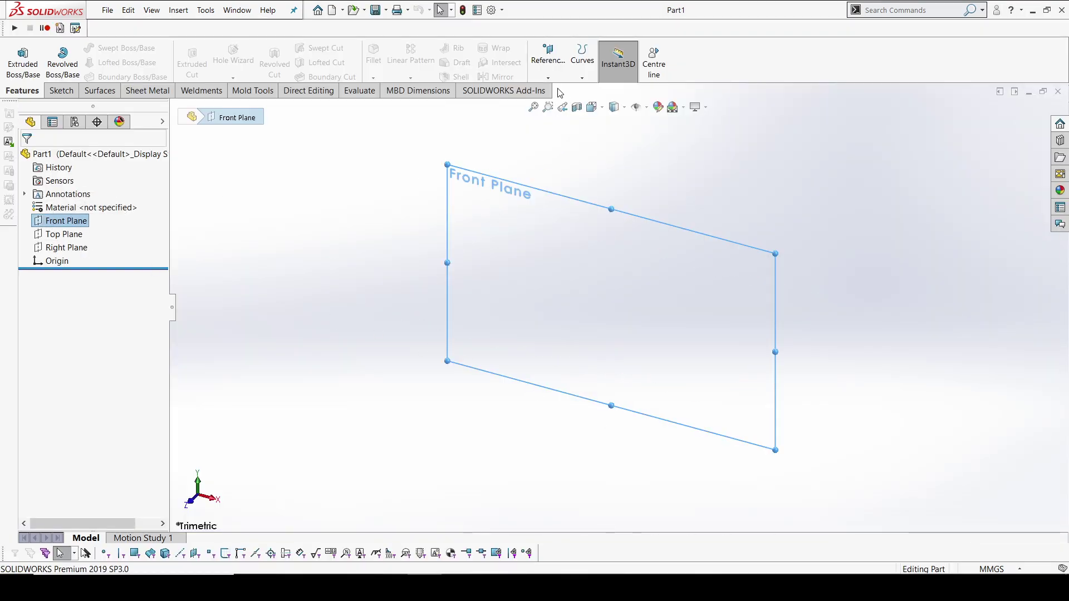
{"action": "left_click", "coordinate": [555, 73]}
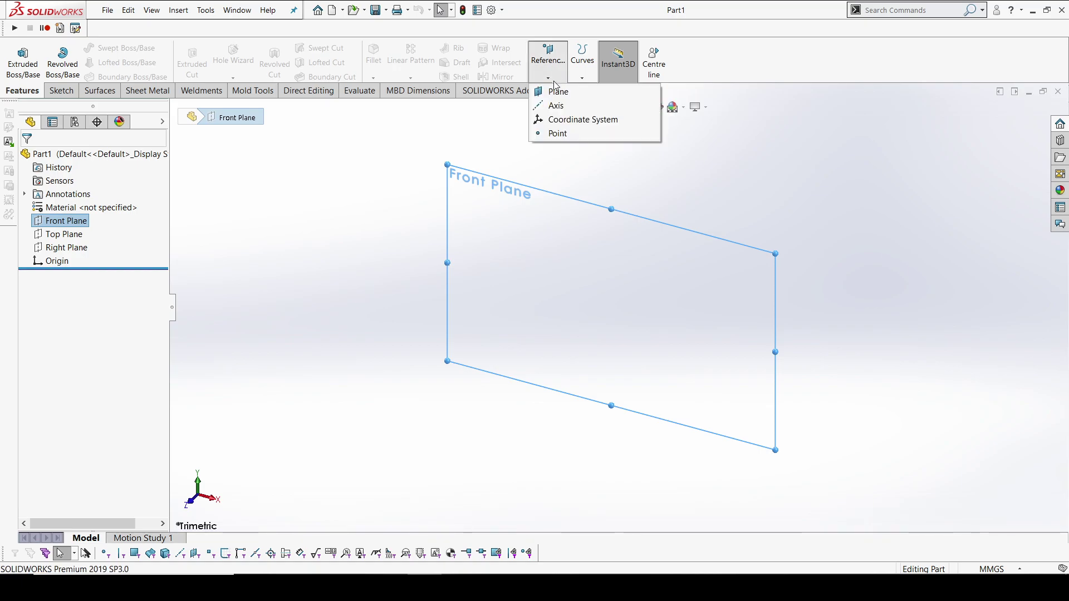
{"action": "left_click", "coordinate": [557, 91]}
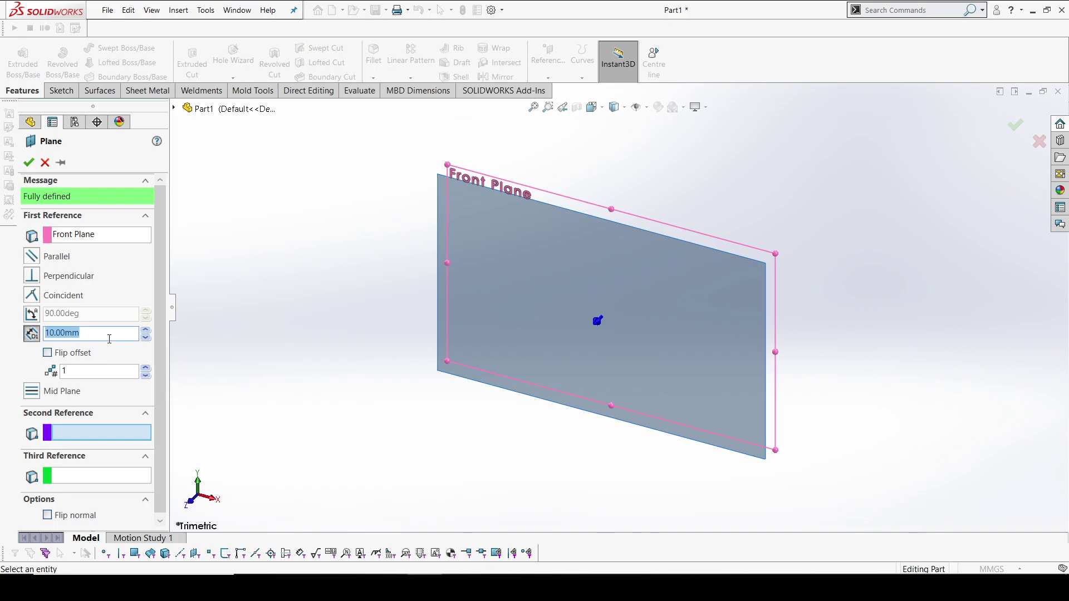
{"action": "type", "text": "600"}
{"action": "key", "text": "Return"}
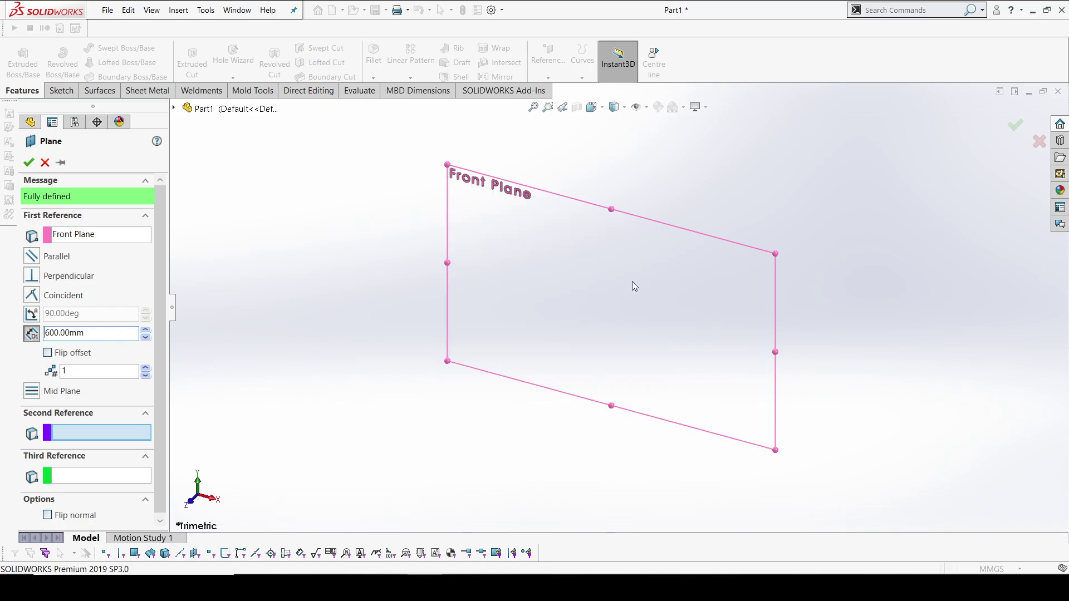
{"action": "key", "text": "f"}
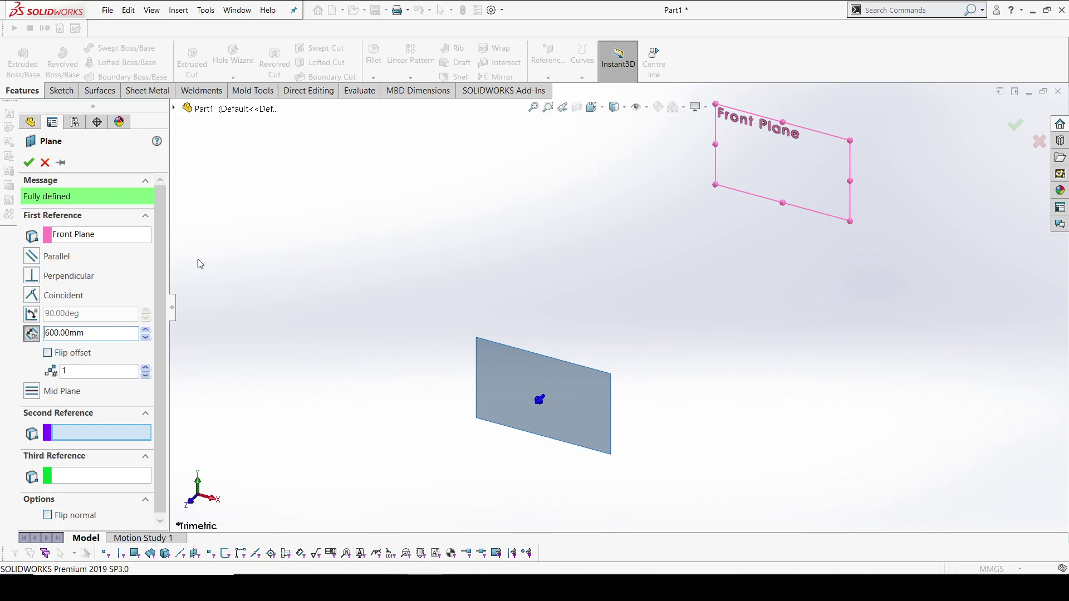
{"action": "left_click", "coordinate": [29, 162]}
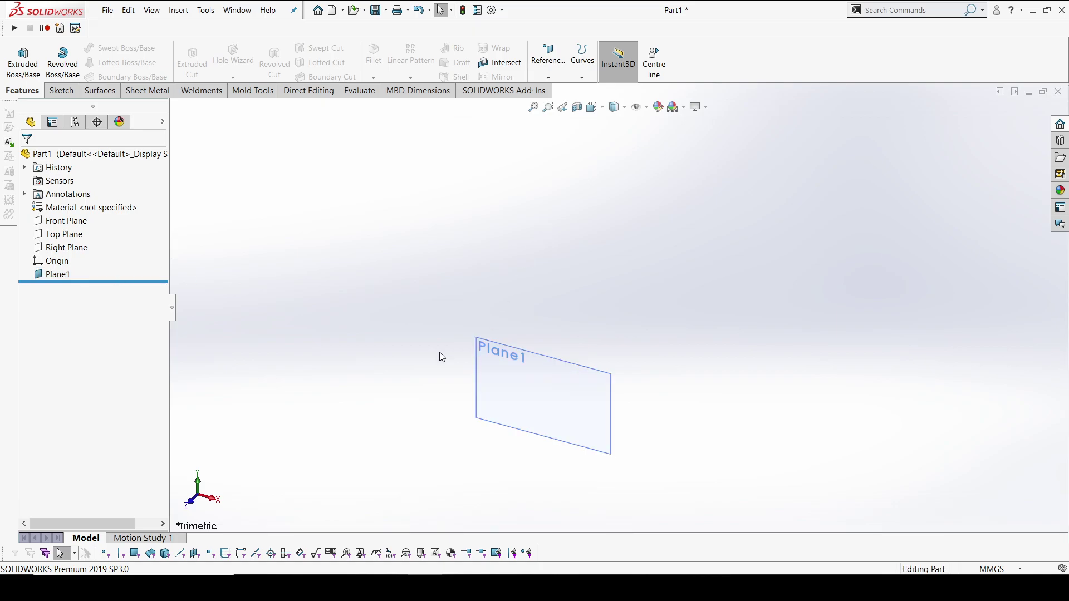
- Start a sketch on Plane1 and view it Normal To
{"action": "left_click", "coordinate": [535, 365]}
{"action": "left_click", "coordinate": [553, 349]}
{"action": "key", "text": "space"}
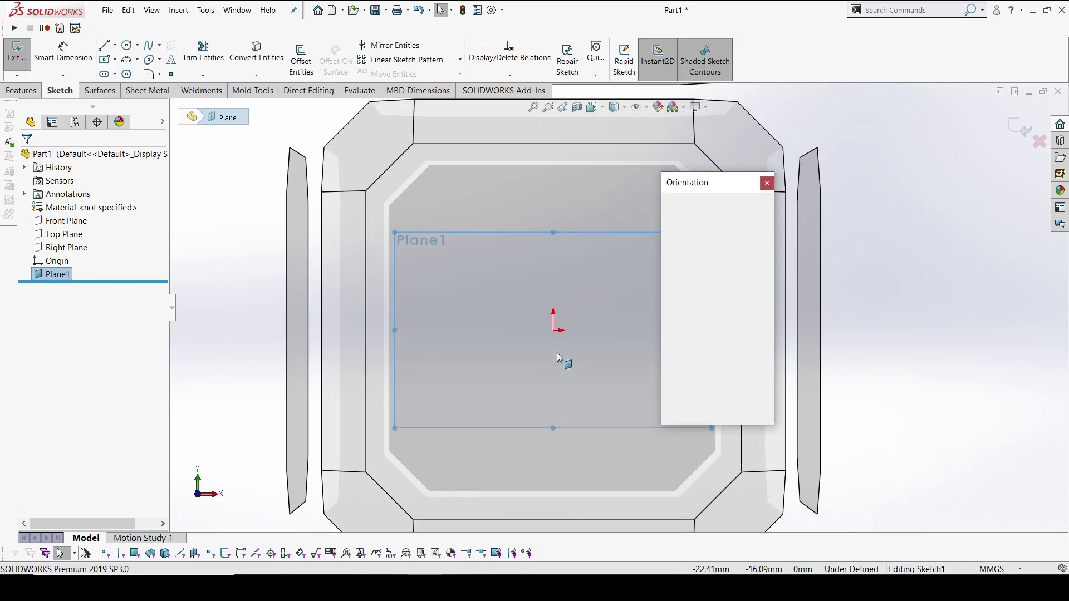
{"action": "key", "text": "ctrl+8"}
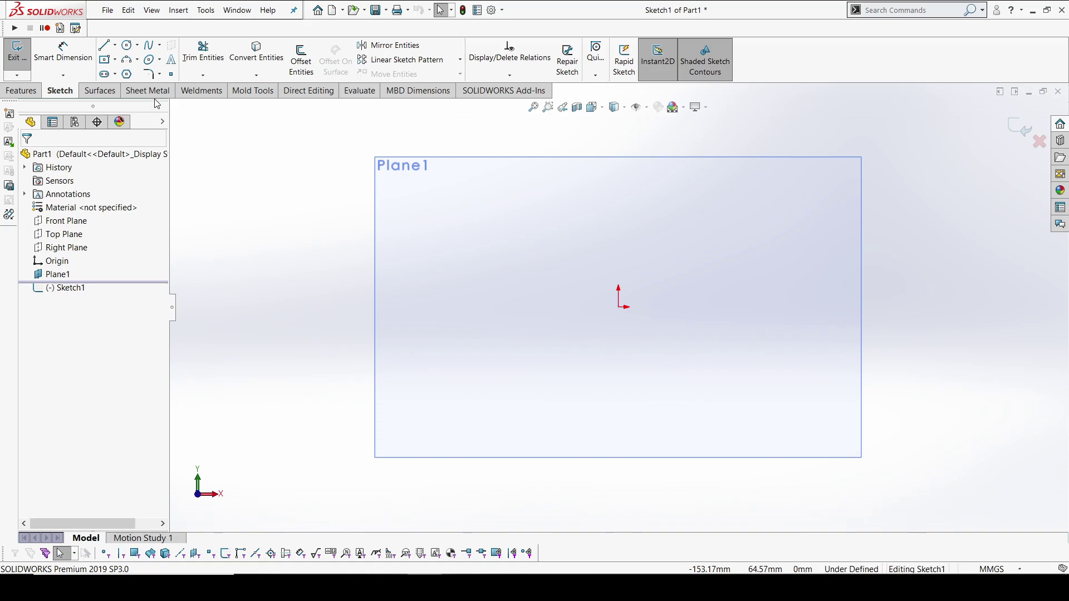
- Hide Plane1 and set the scene background to Plain White
{"action": "right_click", "coordinate": [57, 274]}
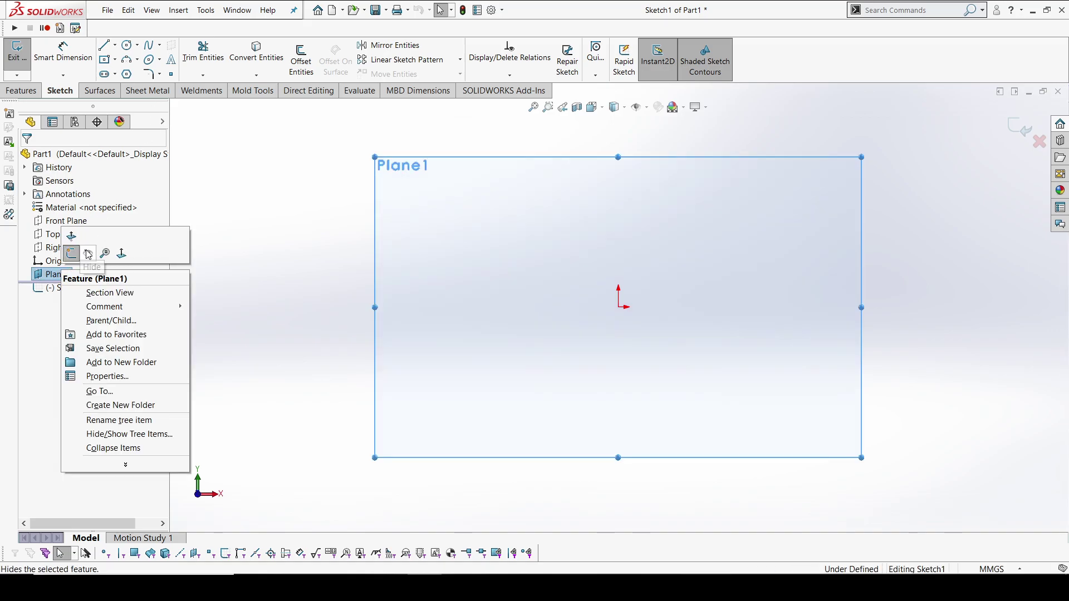
{"action": "left_click", "coordinate": [73, 252]}
{"action": "left_click", "coordinate": [683, 107]}
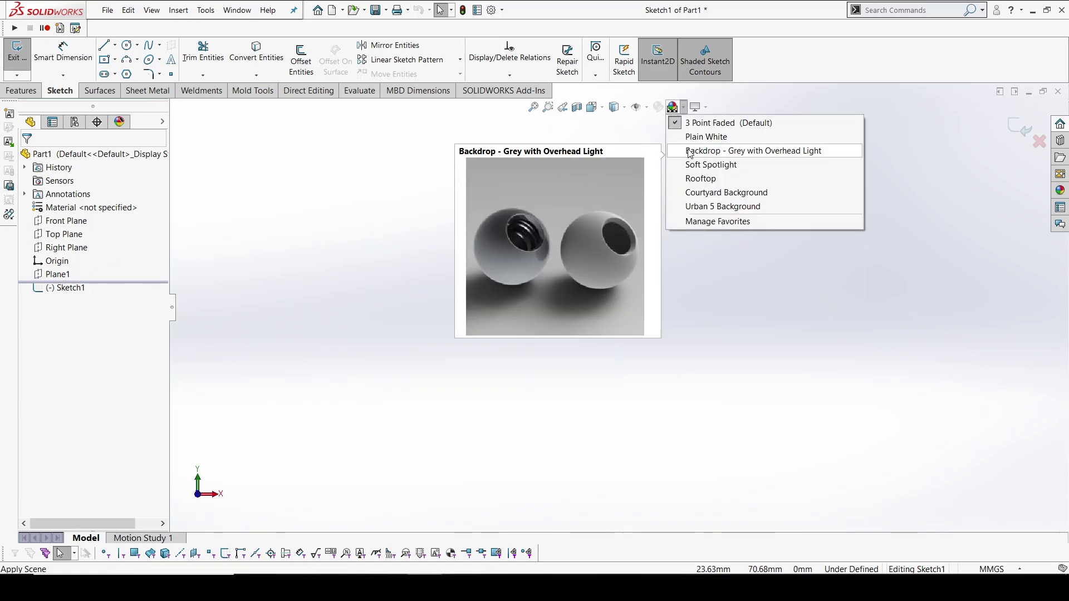
{"action": "left_click", "coordinate": [706, 137]}
{"action": "scroll", "coordinate": [665, 251], "scroll_direction": "down", "scroll_amount": 2}
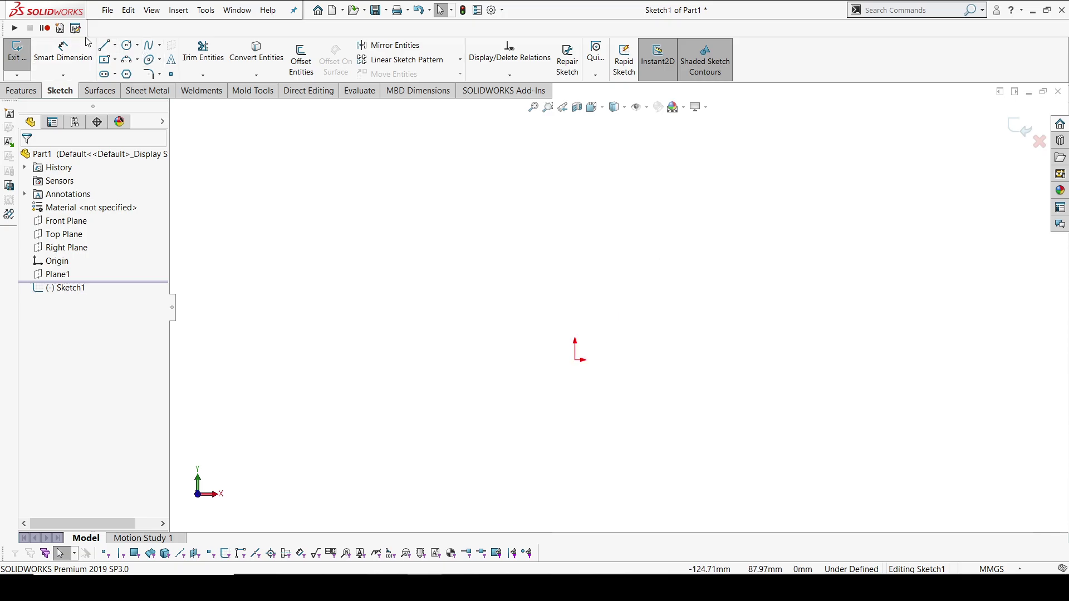
- Draw a horizontal line across the origin and dimension it to 500 mm
{"action": "left_click", "coordinate": [104, 46]}
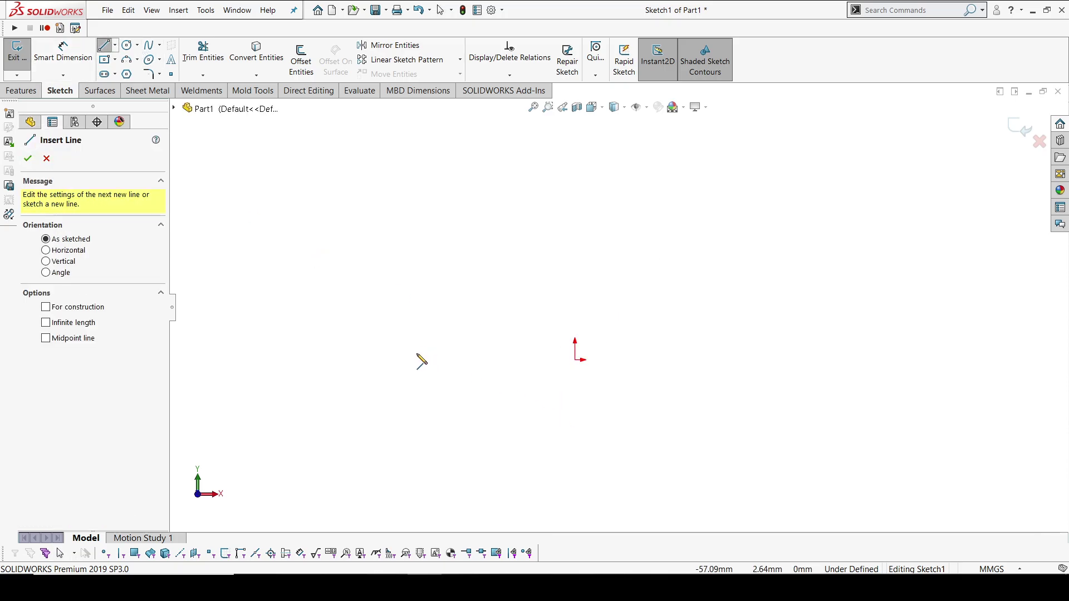
{"action": "left_click", "coordinate": [387, 359]}
{"action": "left_click", "coordinate": [804, 359]}
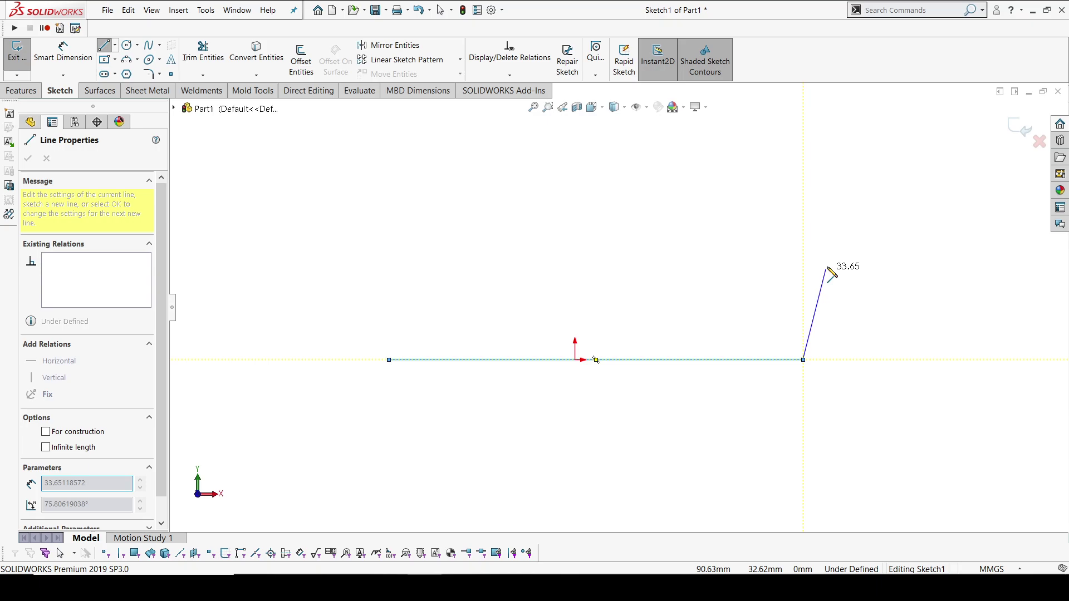
{"action": "key", "text": "Escape"}
{"action": "left_click", "coordinate": [63, 52]}
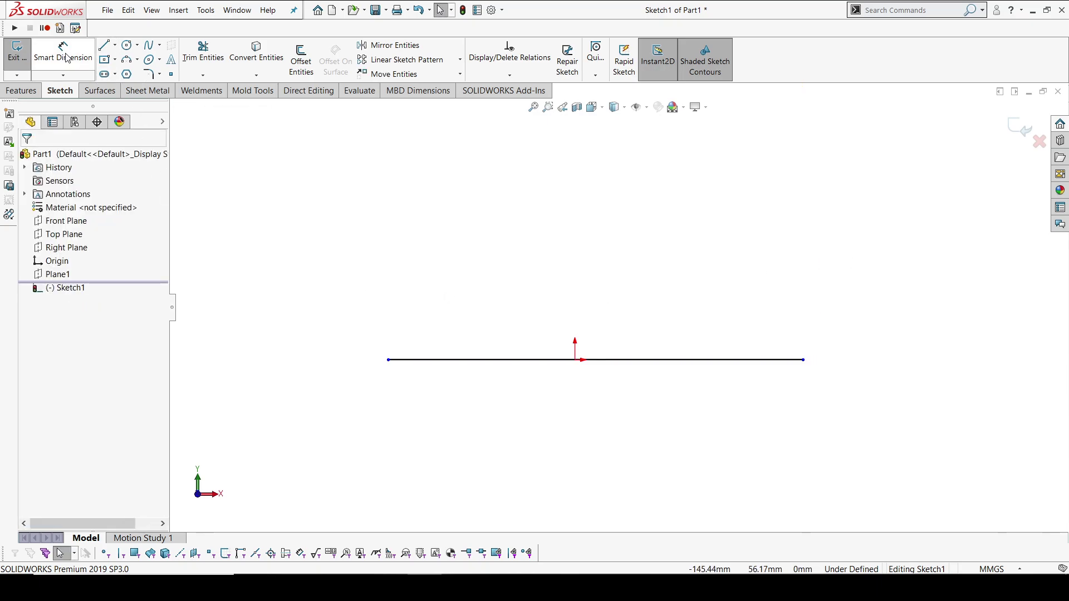
{"action": "left_click", "coordinate": [699, 359]}
{"action": "left_click", "coordinate": [656, 400]}
{"action": "type", "text": "500"}
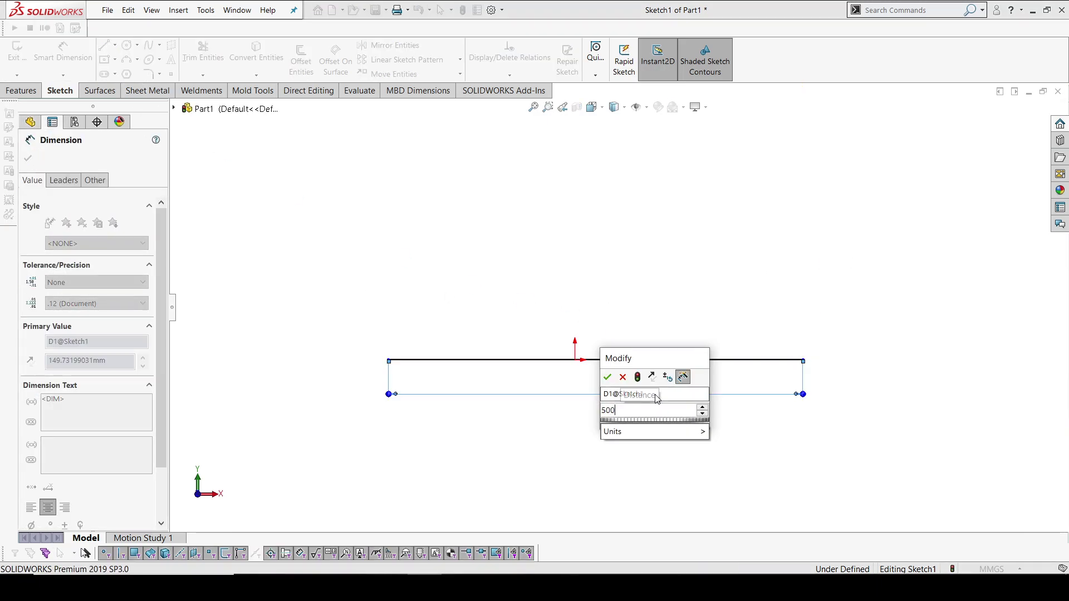
{"action": "key", "text": "Return"}
{"action": "key", "text": "Escape"}
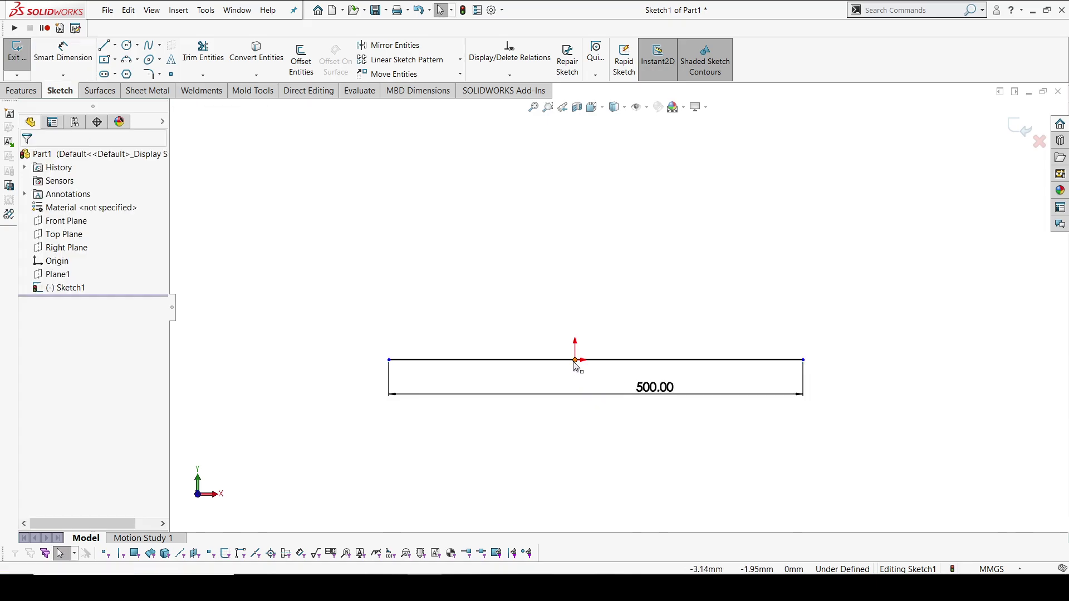
- Add a Midpoint relation between the line and the origin, and move the 500.00 dimension lower
{"action": "left_click", "coordinate": [606, 361]}
{"action": "left_click", "coordinate": [574, 359], "text": "ctrl"}
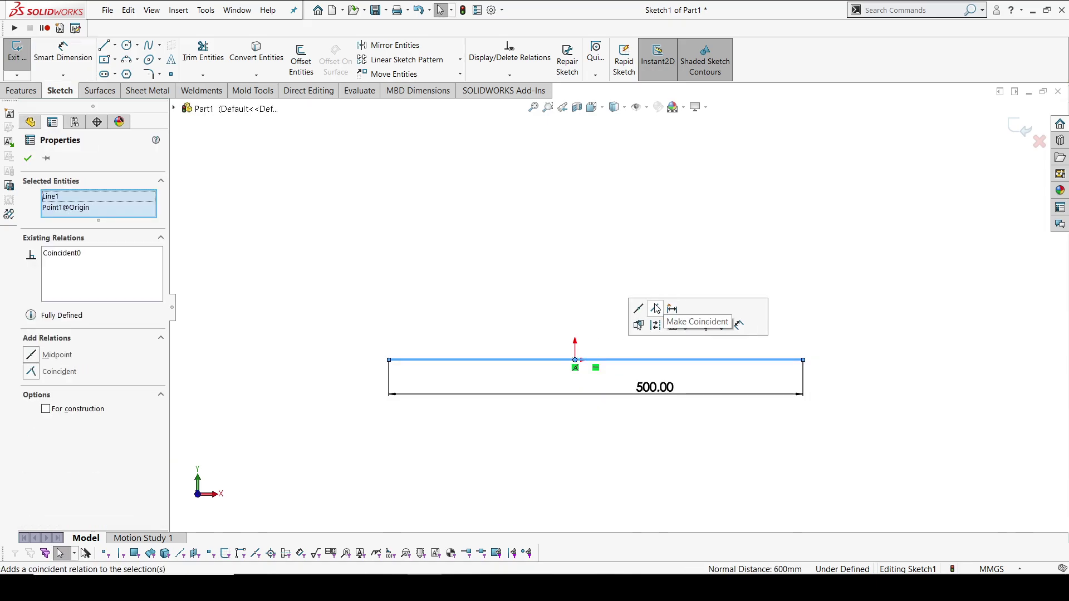
{"action": "left_click", "coordinate": [639, 310]}
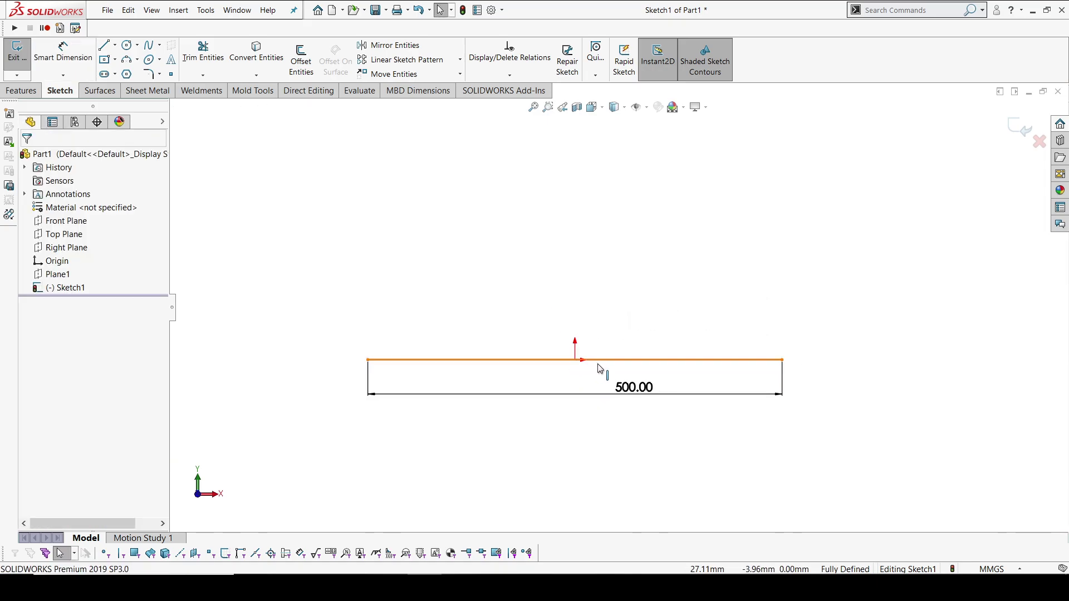
{"action": "left_click_drag", "start_coordinate": [638, 388], "coordinate": [585, 431]}
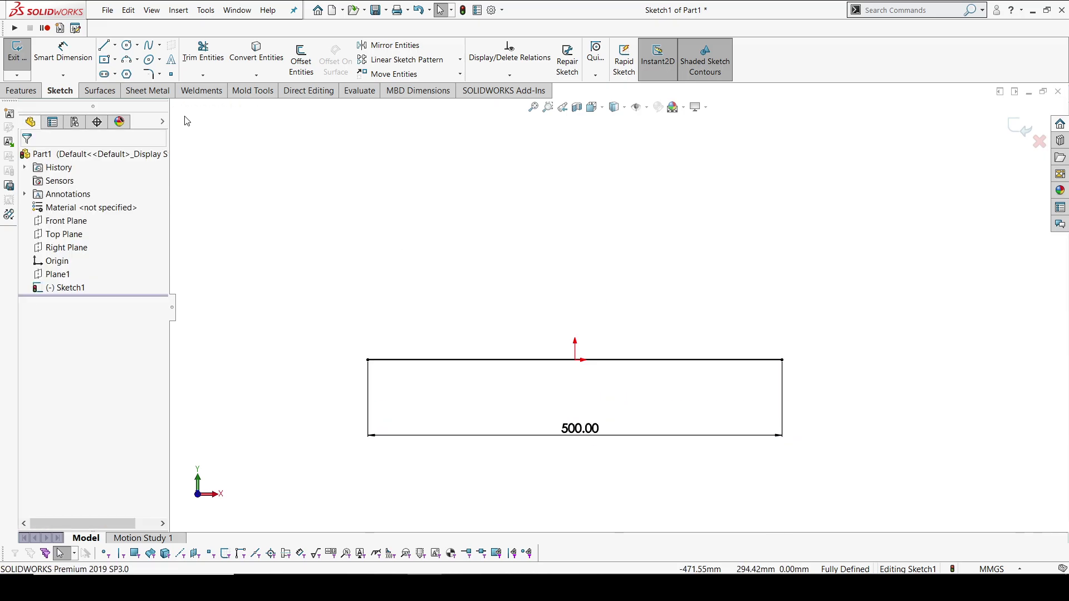
- Offset the 500 mm line 600 mm upward and move its 600.00 dimension to the left
{"action": "left_click", "coordinate": [106, 48]}
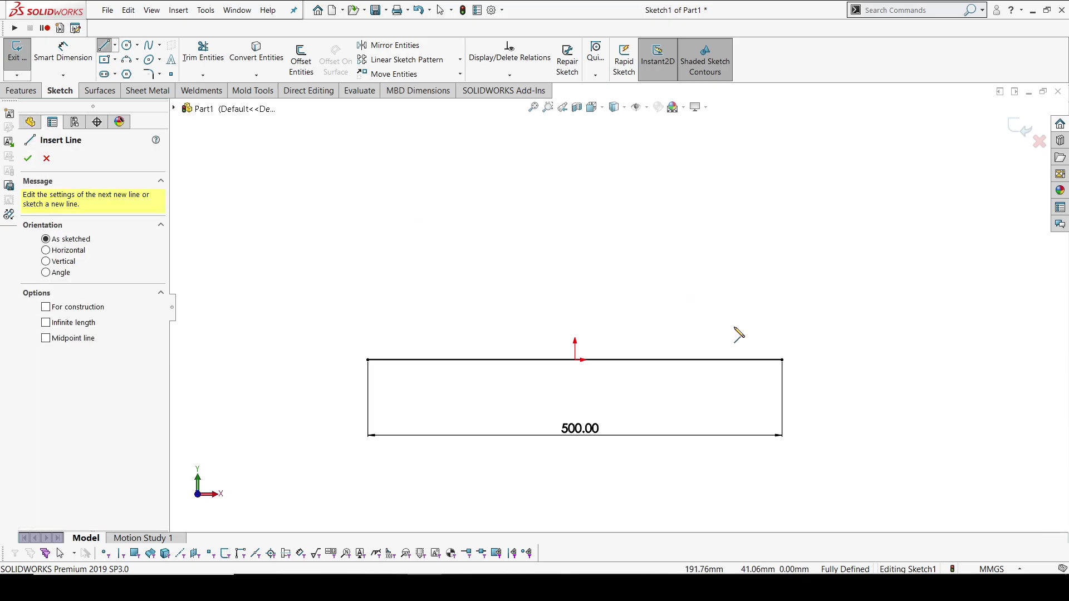
{"action": "left_click", "coordinate": [302, 59]}
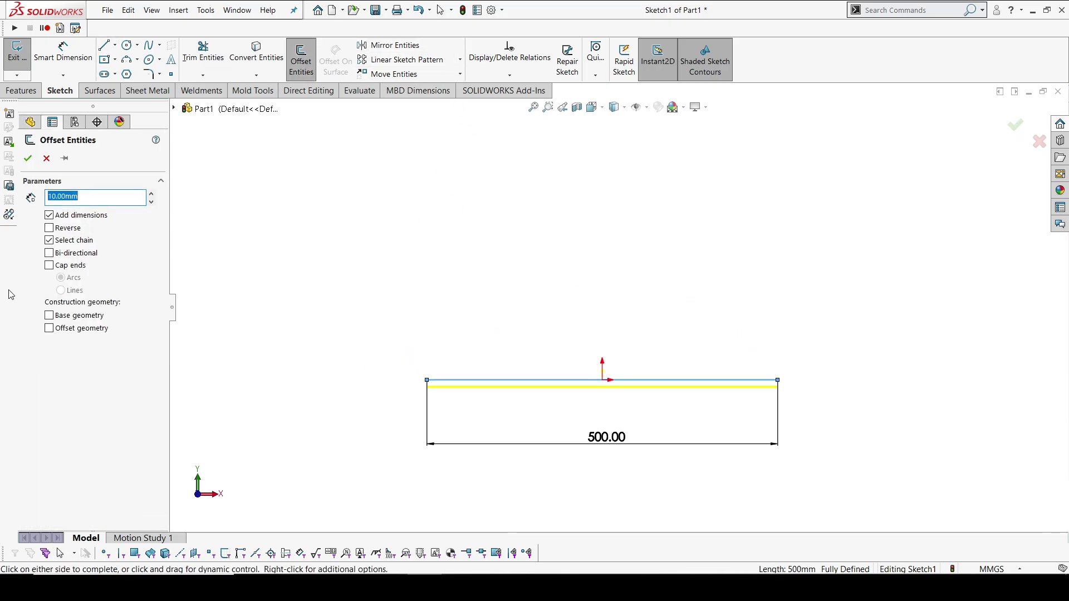
{"action": "left_click", "coordinate": [67, 228]}
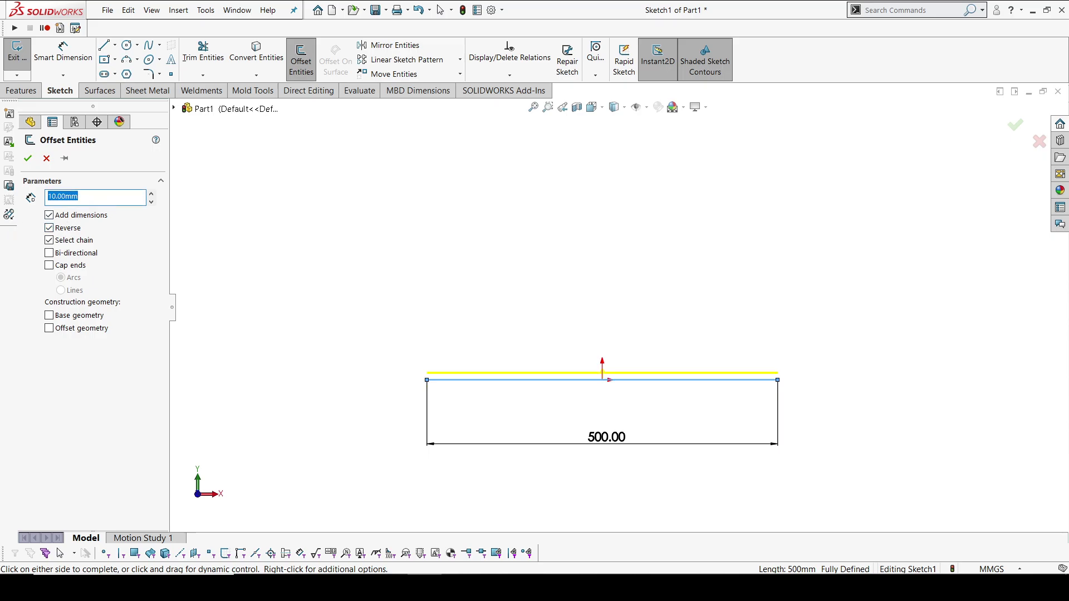
{"action": "type", "text": "600"}
{"action": "key", "text": "Return"}
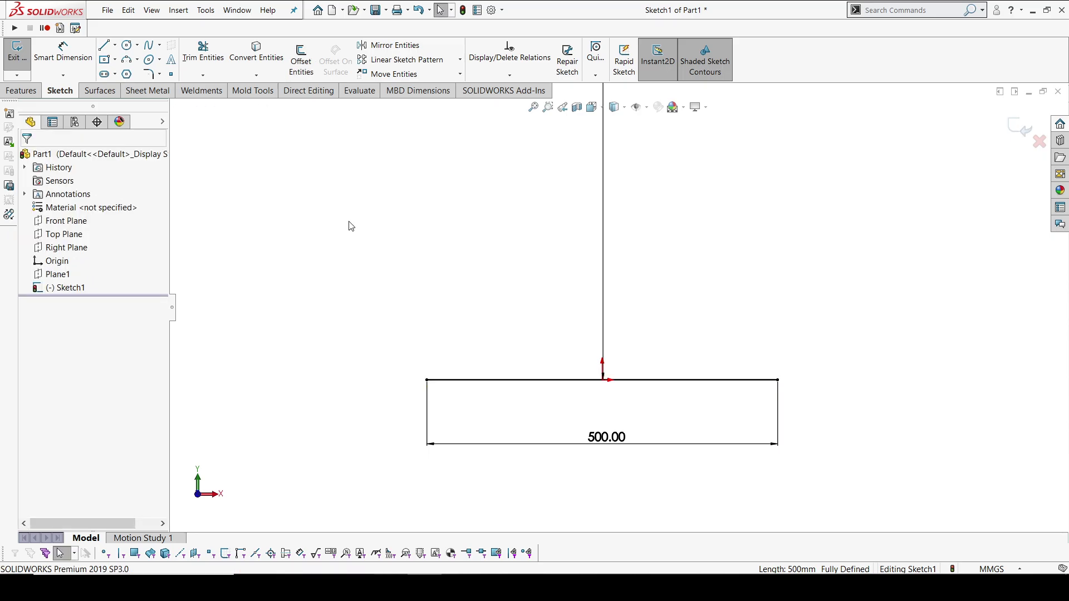
{"action": "key", "text": "f"}
{"action": "left_click_drag", "start_coordinate": [612, 267], "coordinate": [370, 284]}
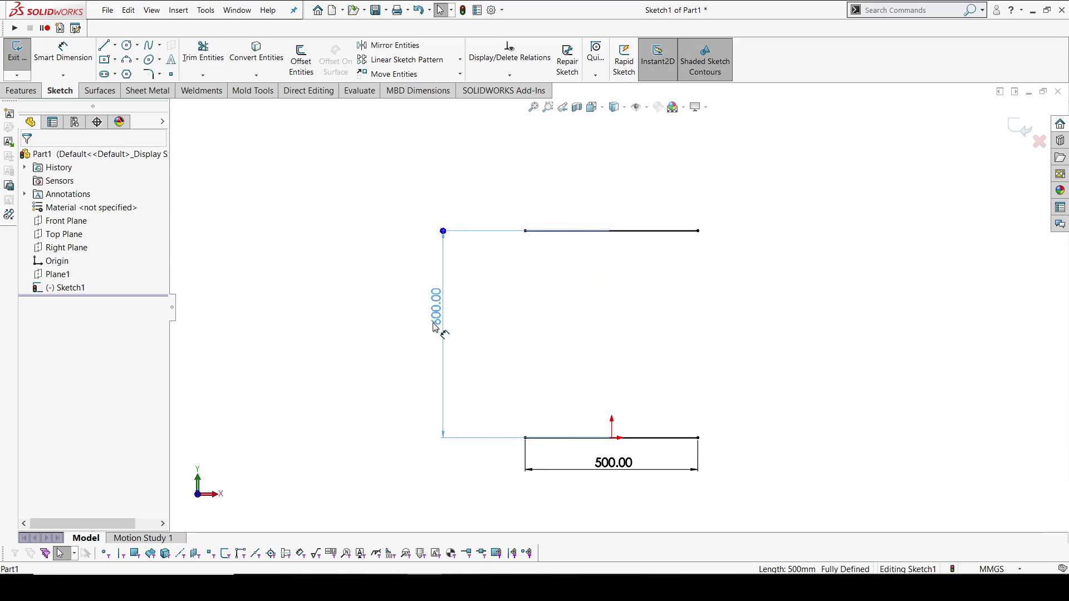
{"action": "scroll", "coordinate": [635, 320], "scroll_direction": "down", "scroll_amount": 3}
{"action": "scroll", "coordinate": [634, 320], "scroll_direction": "up", "scroll_amount": 1}
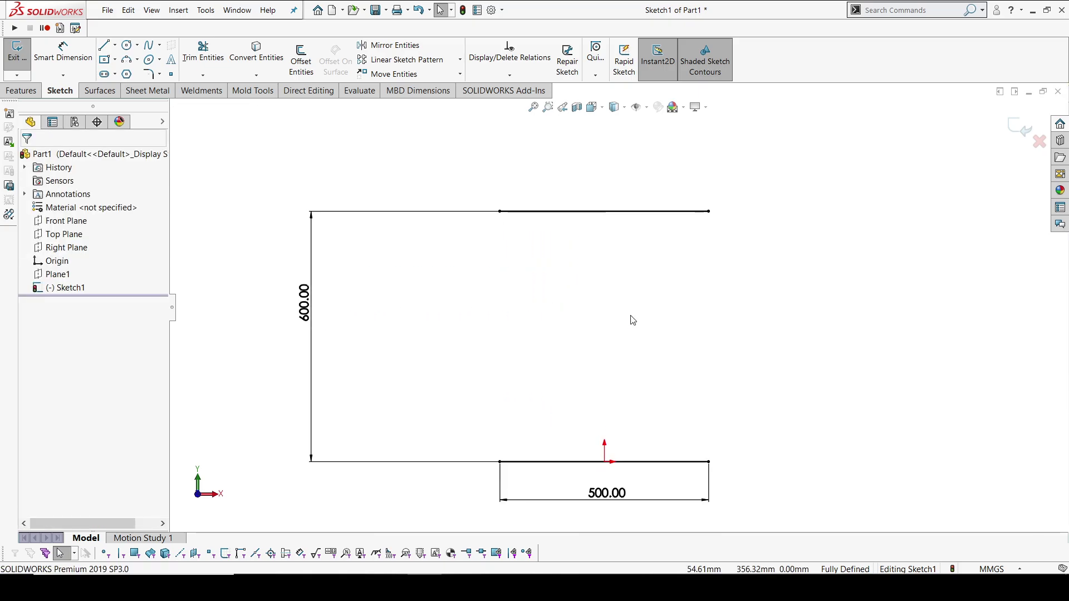
- Draw a slanted leg from the top line to the bottom edge, 100 mm from the bottom-right corner
{"action": "left_click", "coordinate": [102, 47]}
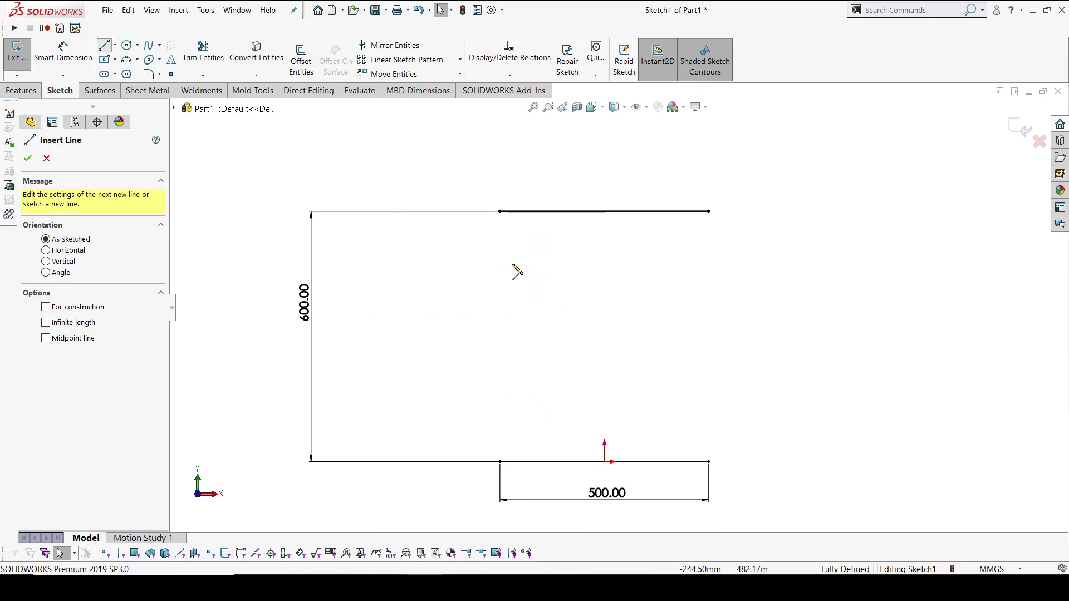
{"action": "left_click", "coordinate": [500, 211]}
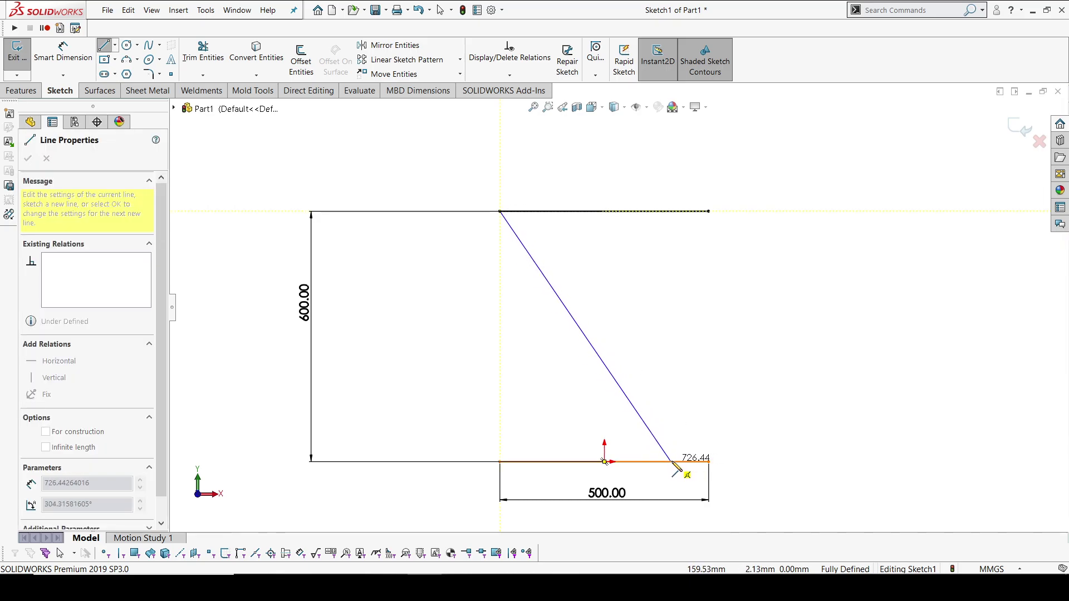
{"action": "left_click", "coordinate": [670, 461]}
{"action": "key", "text": "Escape"}
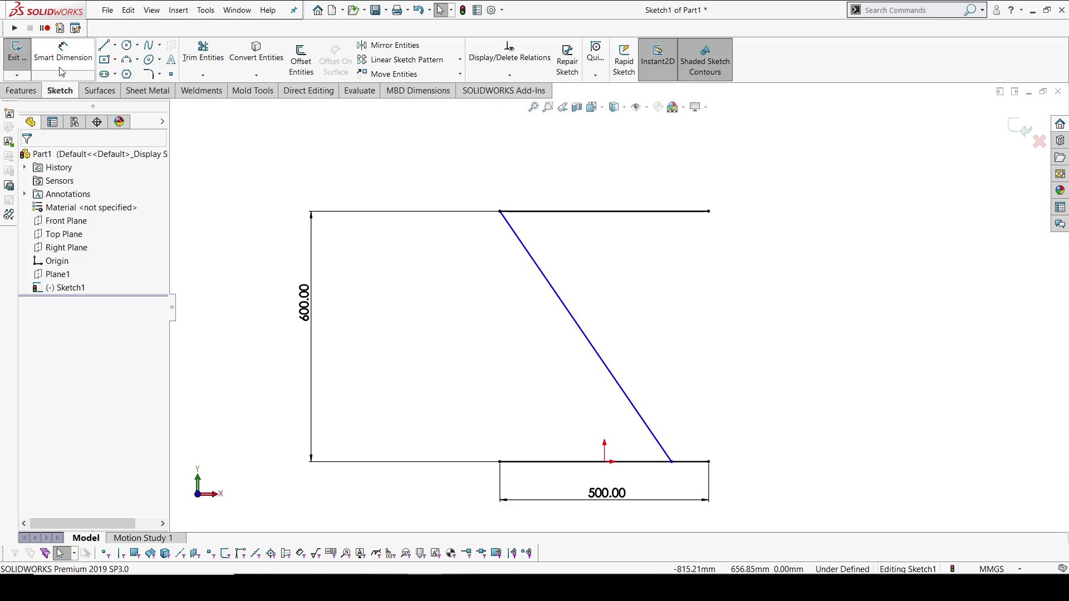
{"action": "left_click", "coordinate": [672, 463]}
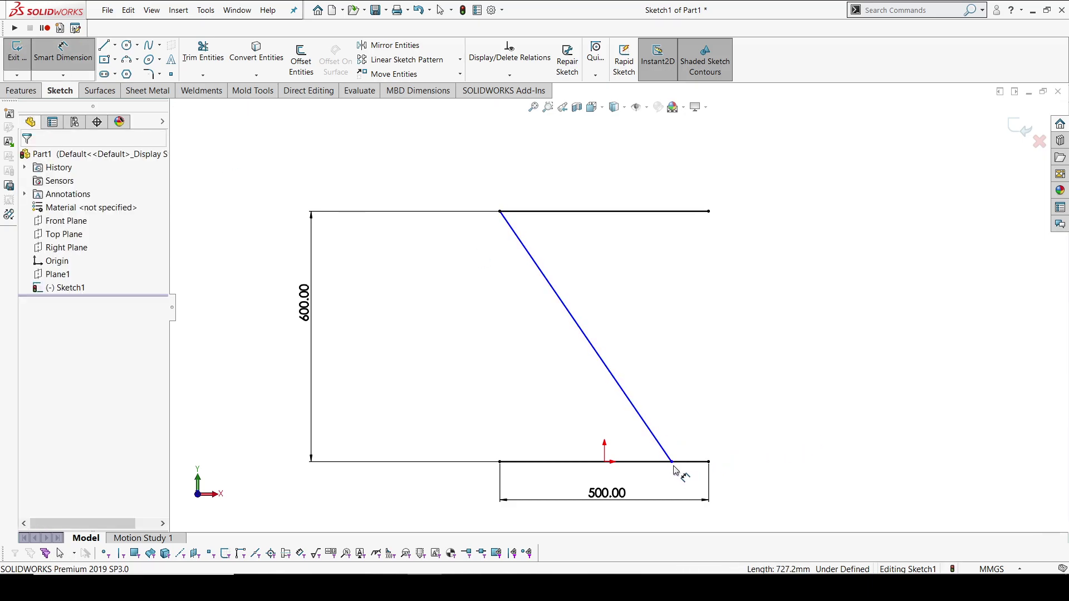
{"action": "left_click", "coordinate": [671, 462]}
{"action": "left_click", "coordinate": [709, 461]}
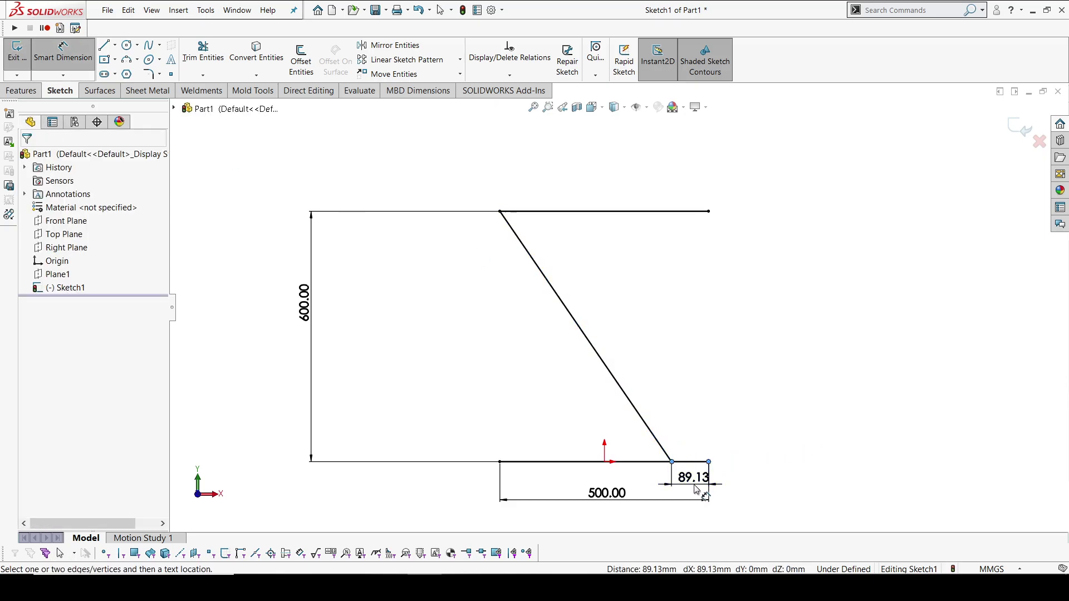
{"action": "left_click", "coordinate": [694, 481]}
{"action": "type", "text": "100"}
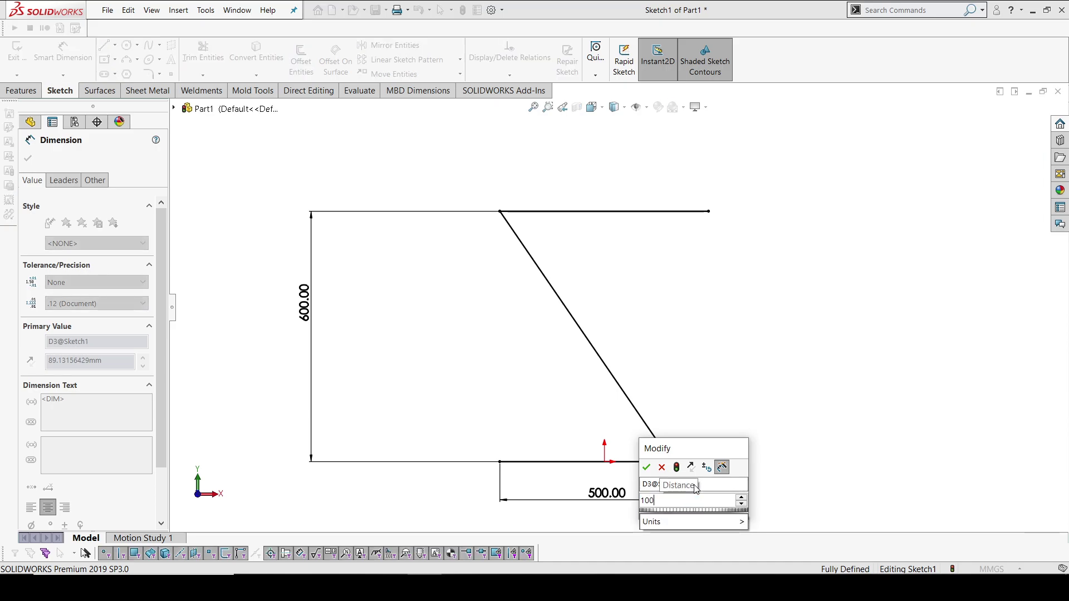
{"action": "key", "text": "Return"}
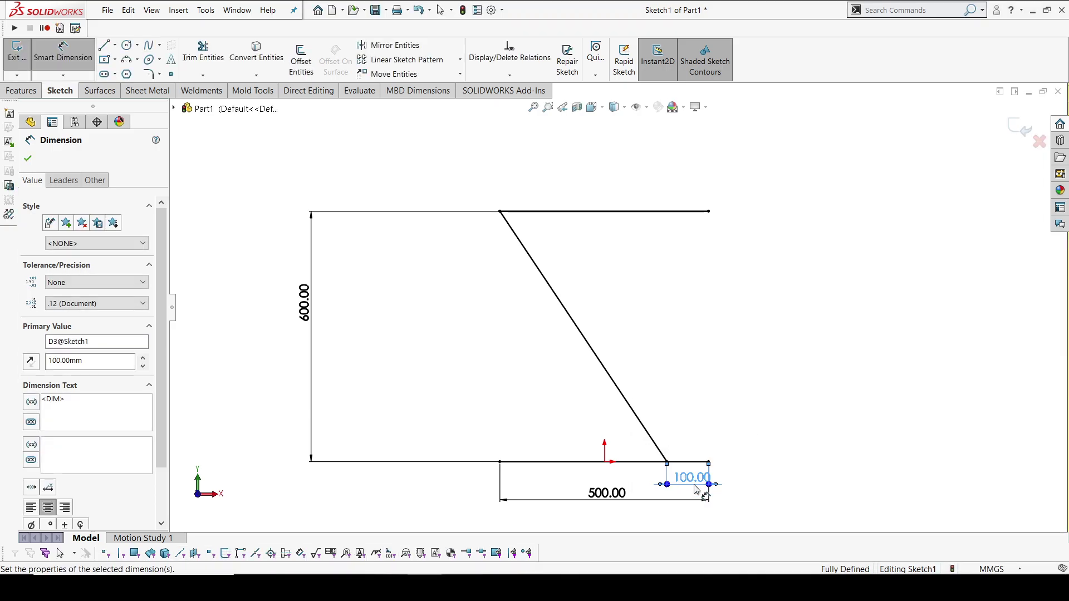
{"action": "left_click_drag", "start_coordinate": [614, 501], "coordinate": [618, 516]}
{"action": "left_click_drag", "start_coordinate": [691, 478], "coordinate": [701, 486]}
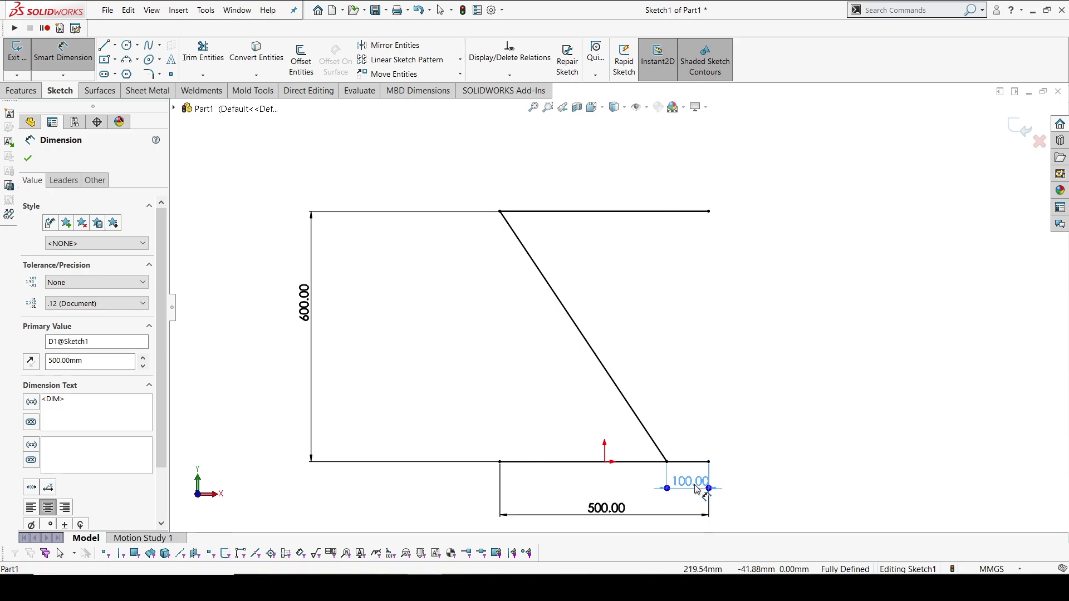
{"action": "left_click", "coordinate": [806, 460]}
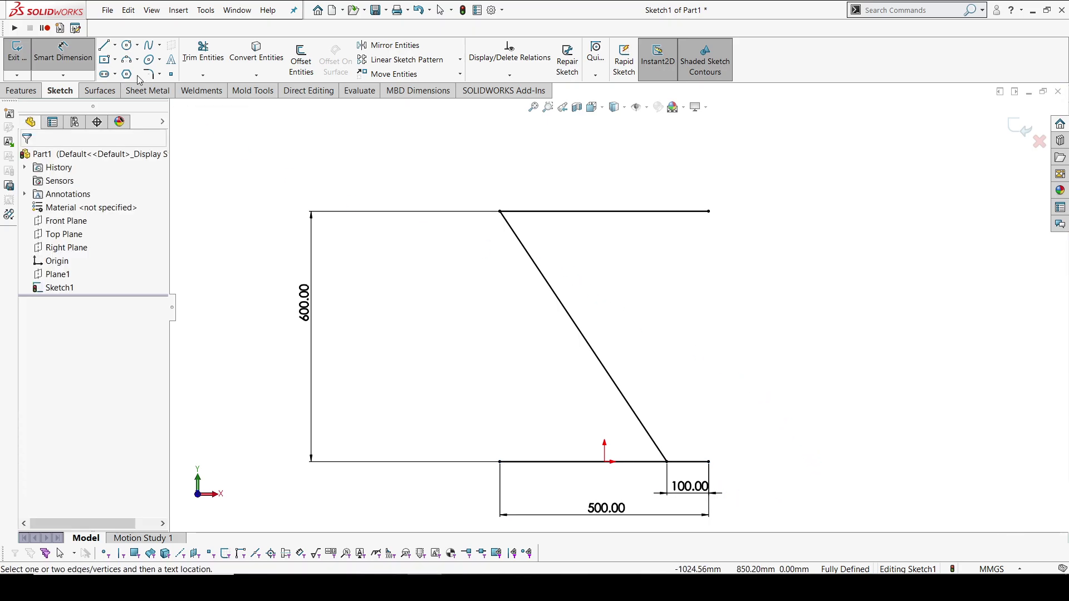
- Draw a second leg from the bottom-right corner to the top edge, parallel to the first
{"action": "left_click", "coordinate": [104, 45]}
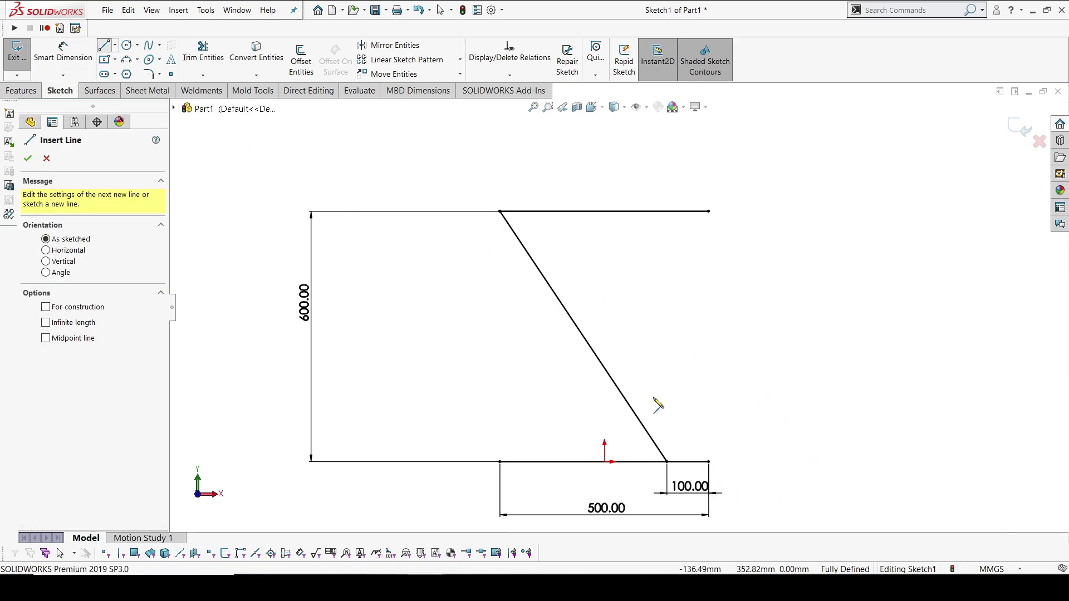
{"action": "left_click", "coordinate": [708, 461]}
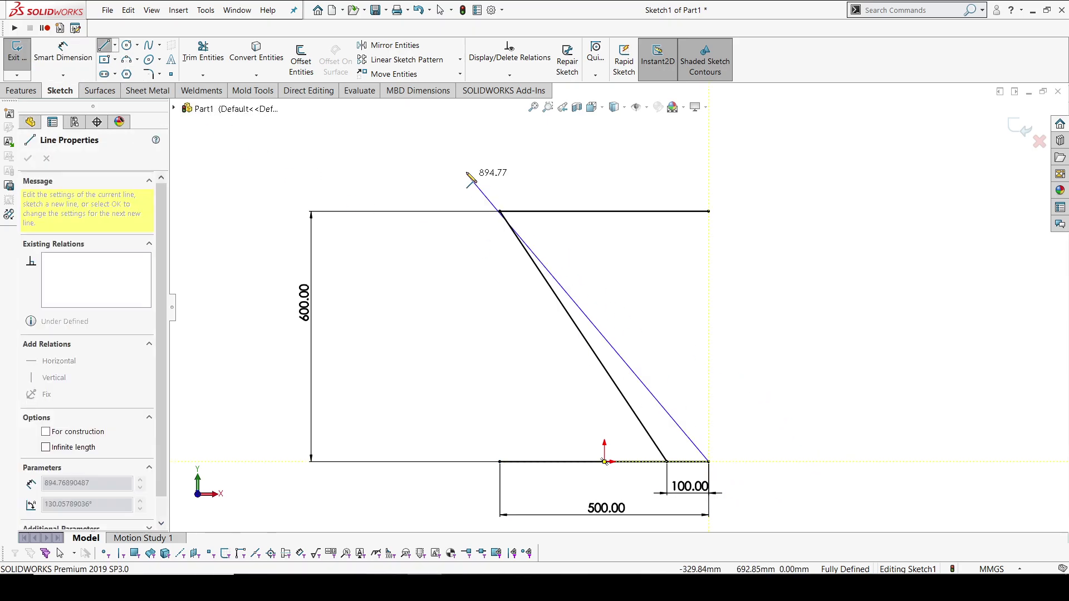
{"action": "left_click", "coordinate": [538, 211]}
{"action": "key", "text": "Escape"}
{"action": "left_click", "coordinate": [608, 310]}
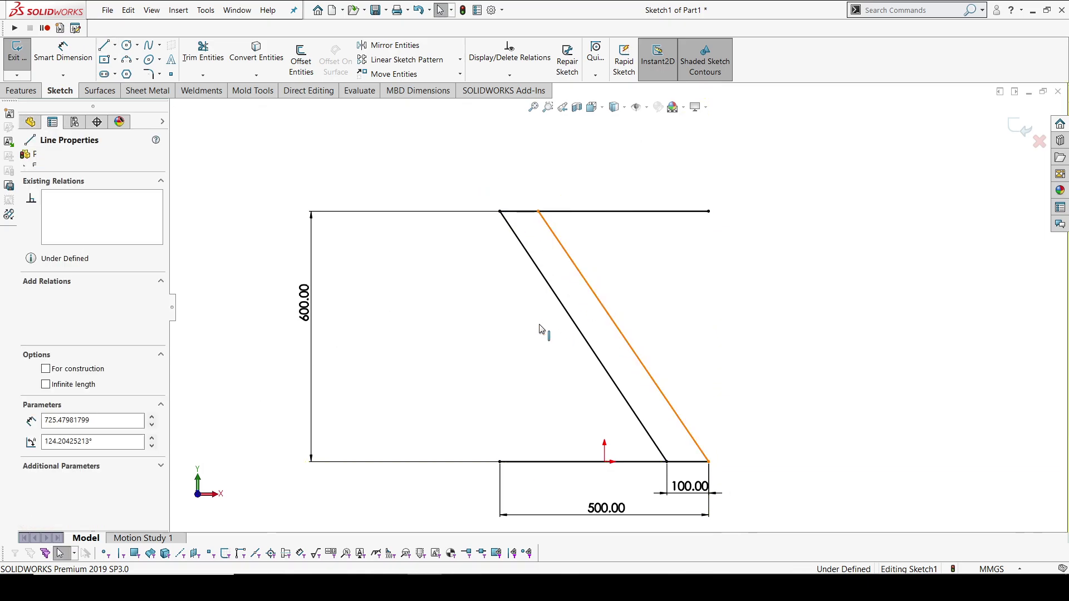
{"action": "left_click", "coordinate": [565, 313], "text": "ctrl"}
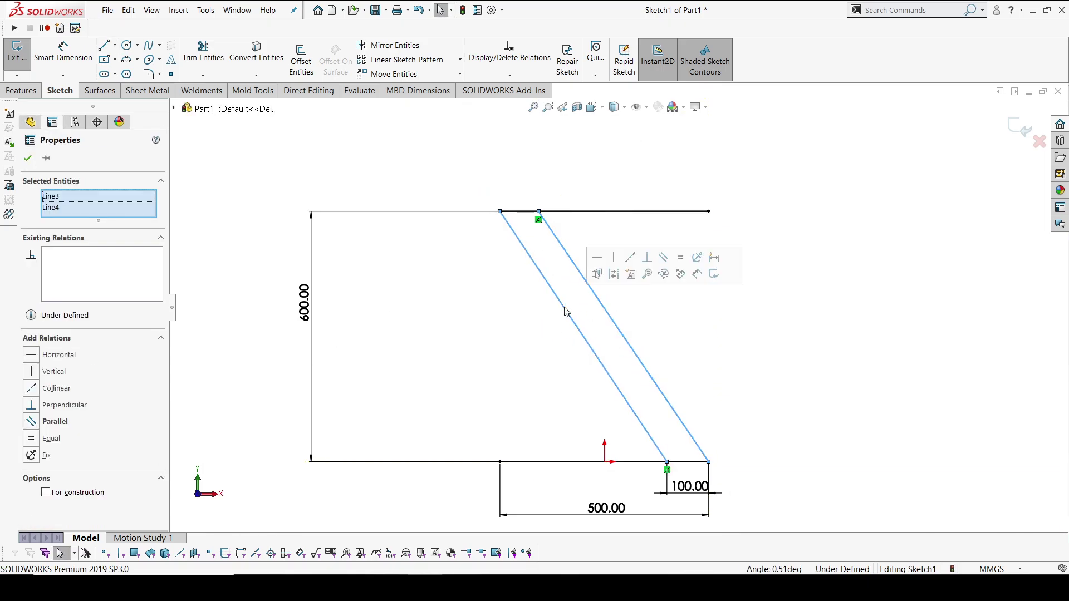
{"action": "left_click", "coordinate": [670, 264]}
{"action": "left_click", "coordinate": [678, 339]}
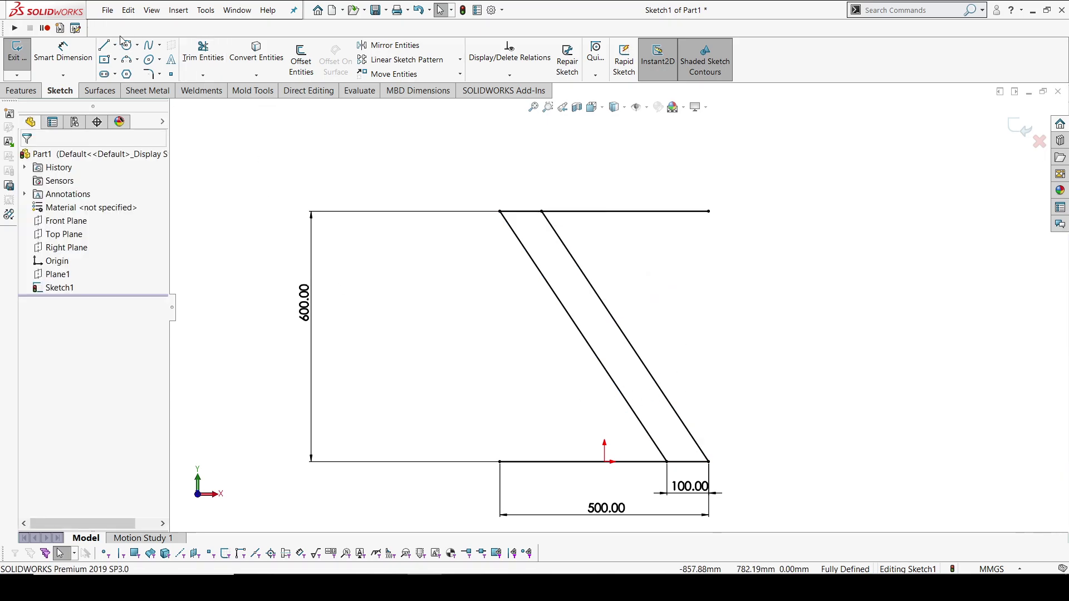
- Draw upper and lower braces from the top-right and bottom-left corners to the slanted leg
{"action": "left_click", "coordinate": [104, 45]}
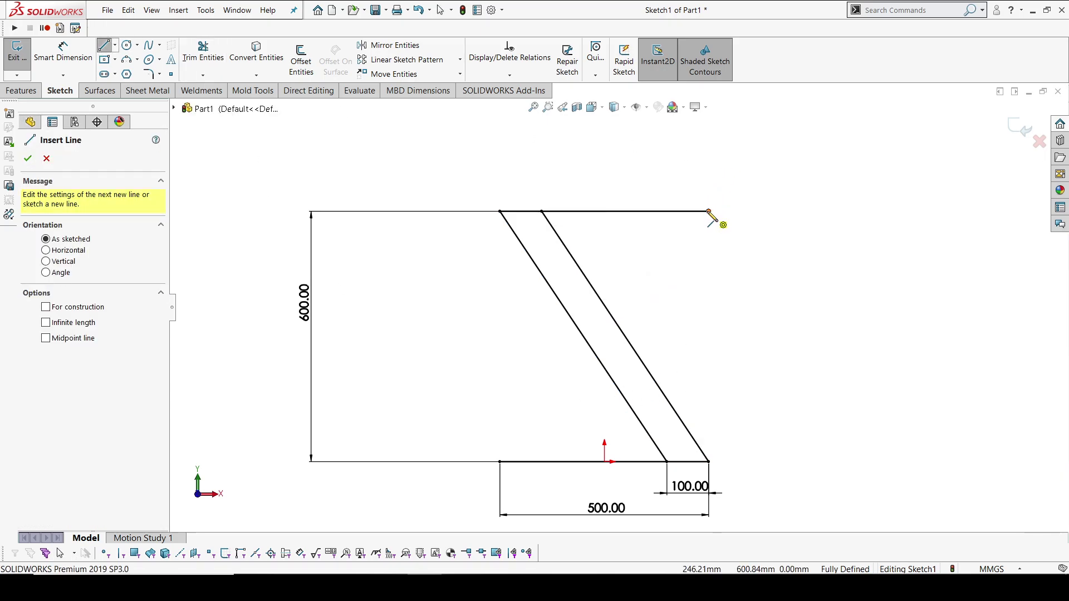
{"action": "left_click", "coordinate": [708, 212]}
{"action": "left_click", "coordinate": [604, 304]}
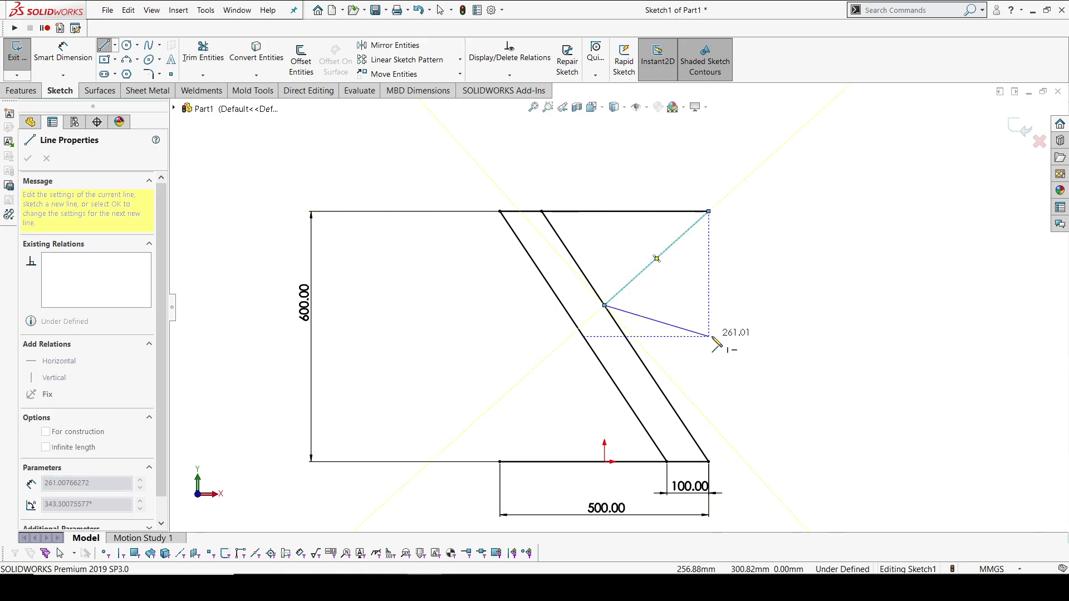
{"action": "double_click", "coordinate": [604, 305]}
{"action": "left_click", "coordinate": [610, 377]}
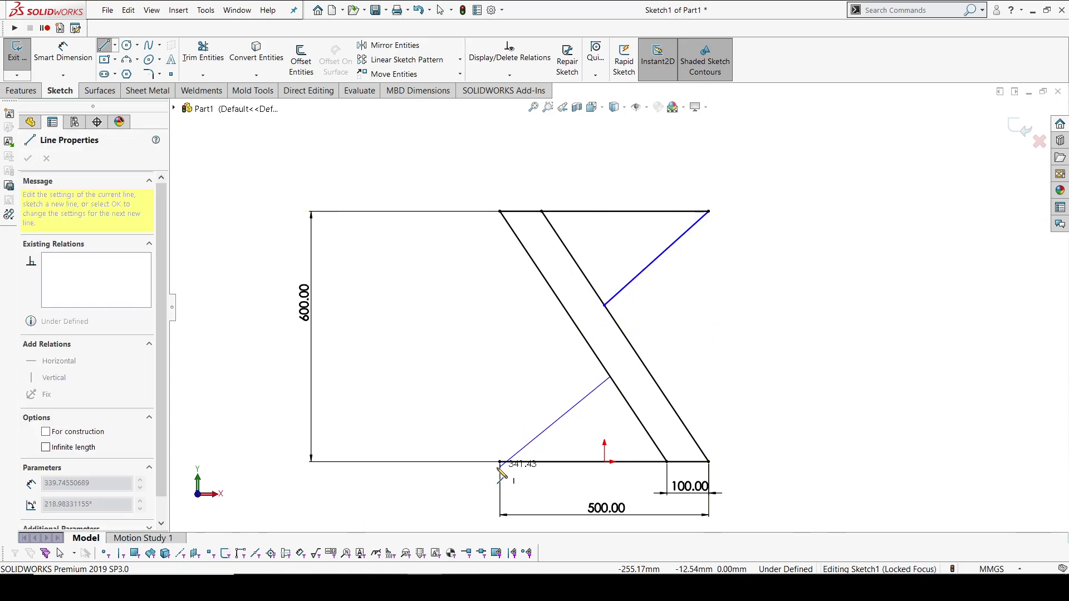
{"action": "left_click", "coordinate": [500, 460]}
{"action": "key", "text": "Escape"}
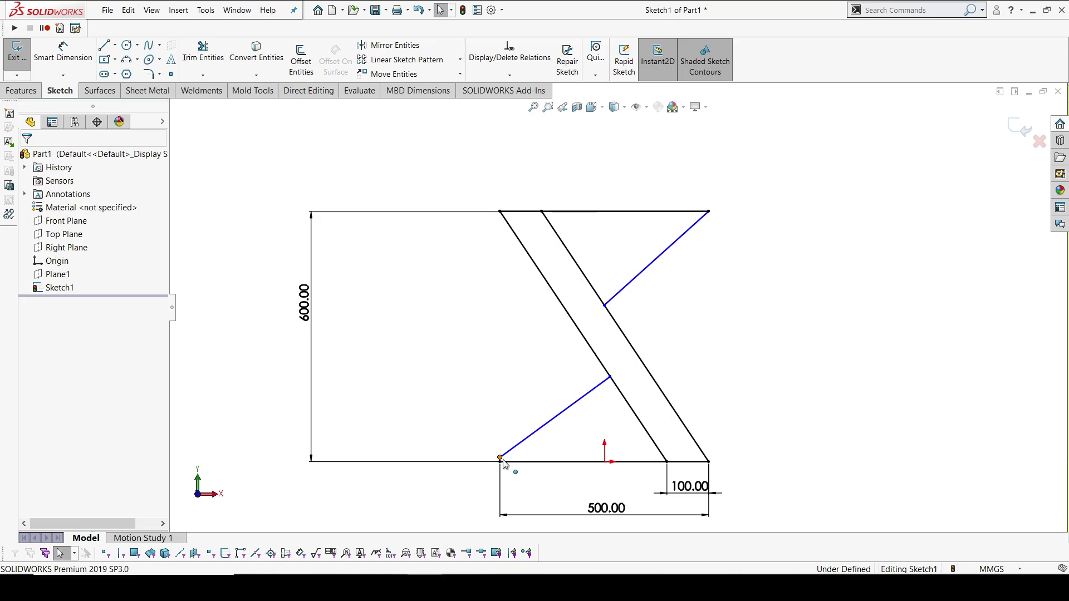
{"action": "left_click", "coordinate": [500, 459]}
- Dimension the lower brace at 45° and make the two braces parallel
{"action": "key", "text": "d"}
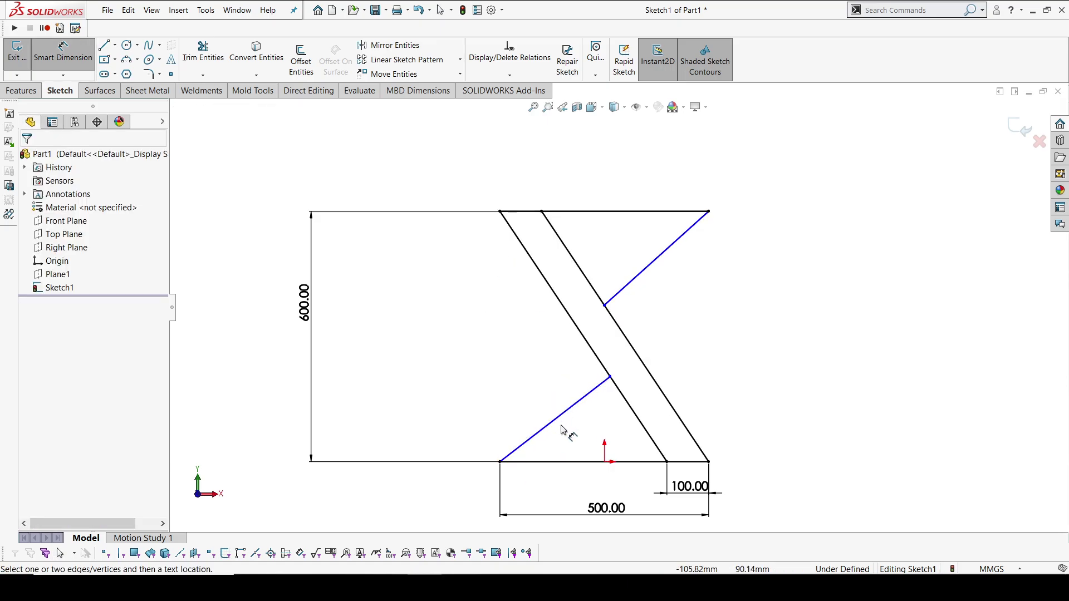
{"action": "left_click", "coordinate": [557, 428]}
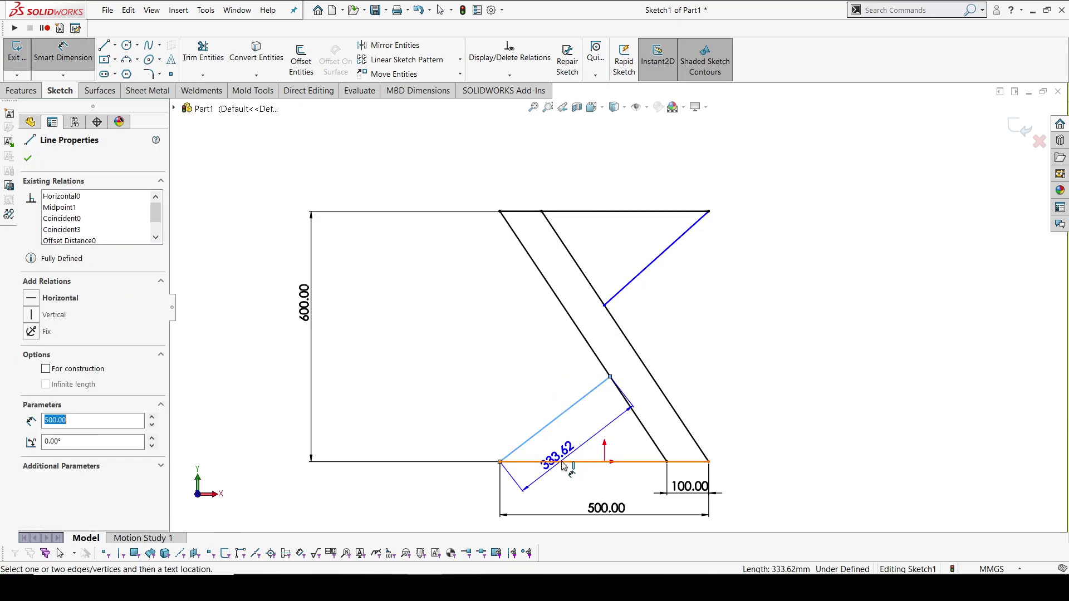
{"action": "left_click", "coordinate": [565, 464]}
{"action": "left_click", "coordinate": [588, 438]}
{"action": "type", "text": "4"}
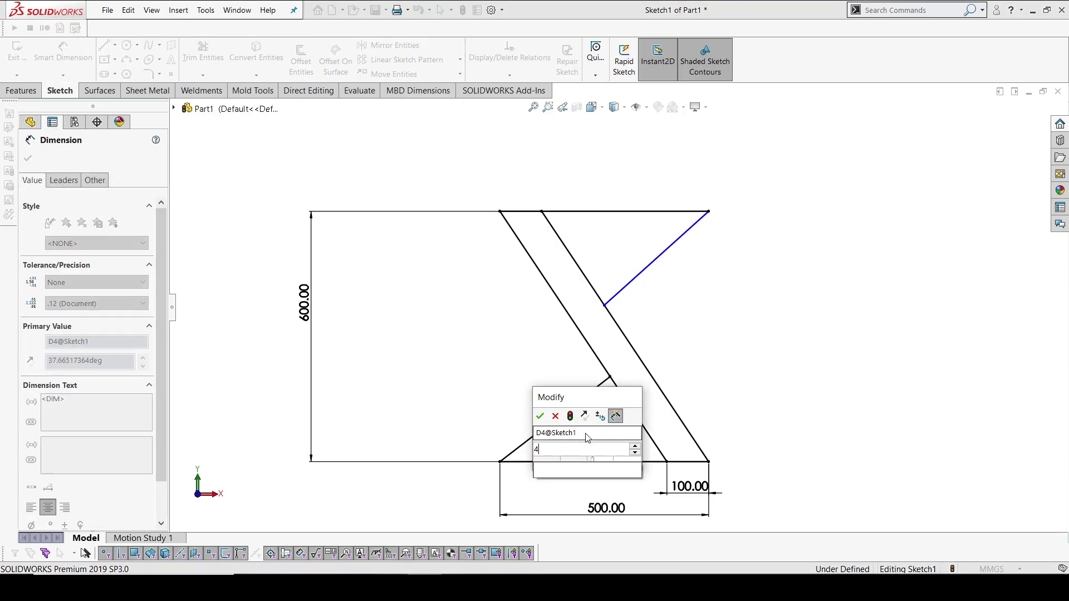
{"action": "type", "text": "5"}
{"action": "key", "text": "Return"}
{"action": "key", "text": "Escape"}
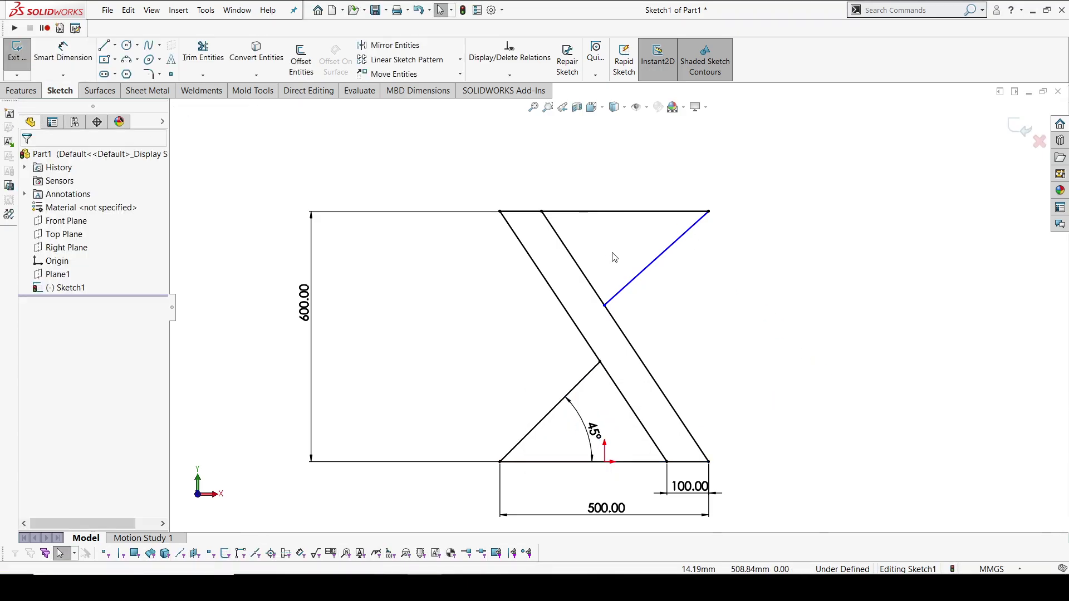
{"action": "left_click", "coordinate": [632, 282]}
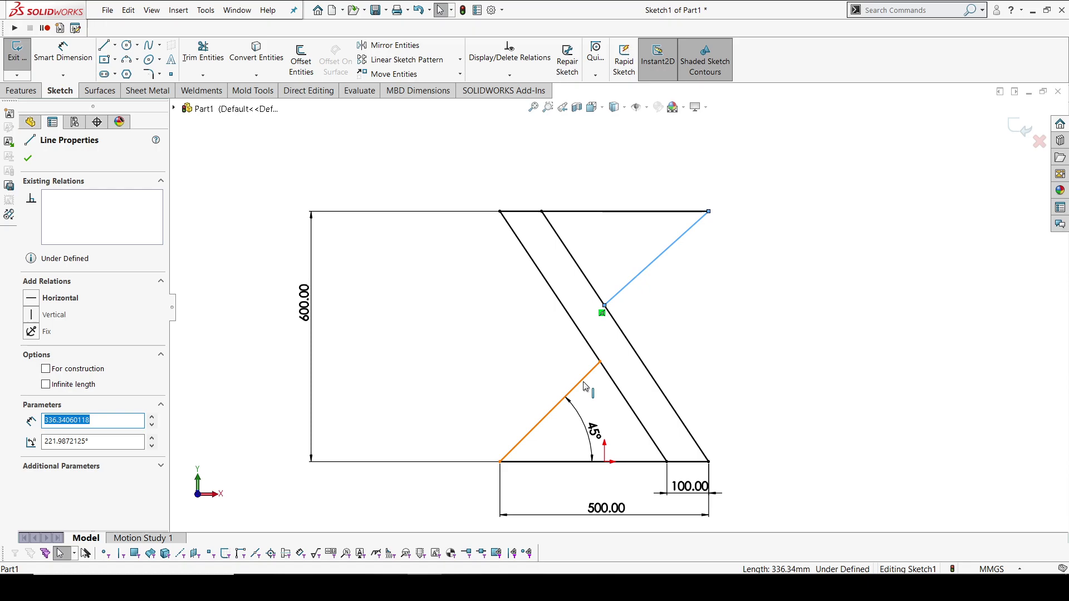
{"action": "left_click", "coordinate": [583, 386], "text": "ctrl"}
{"action": "left_click", "coordinate": [681, 331]}
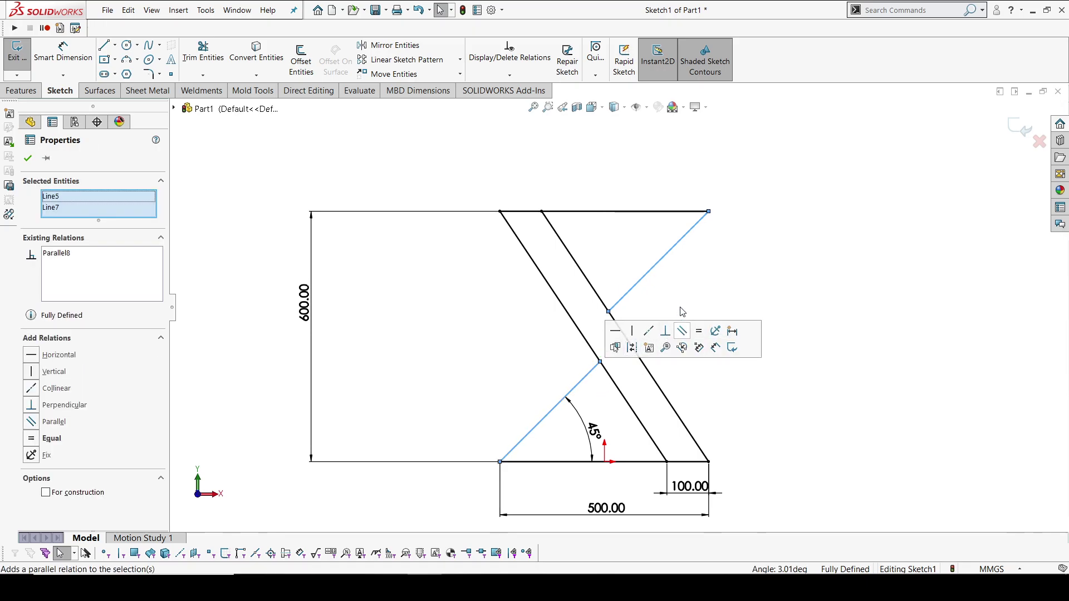
{"action": "left_click", "coordinate": [692, 287]}
{"action": "mouse_move", "coordinate": [693, 286]}
{"action": "middle_mouse_down"}
{"action": "mouse_move", "coordinate": [704, 325]}
{"action": "mouse_move", "coordinate": [654, 355]}
{"action": "mouse_move", "coordinate": [664, 364]}
{"action": "middle_mouse_up"}
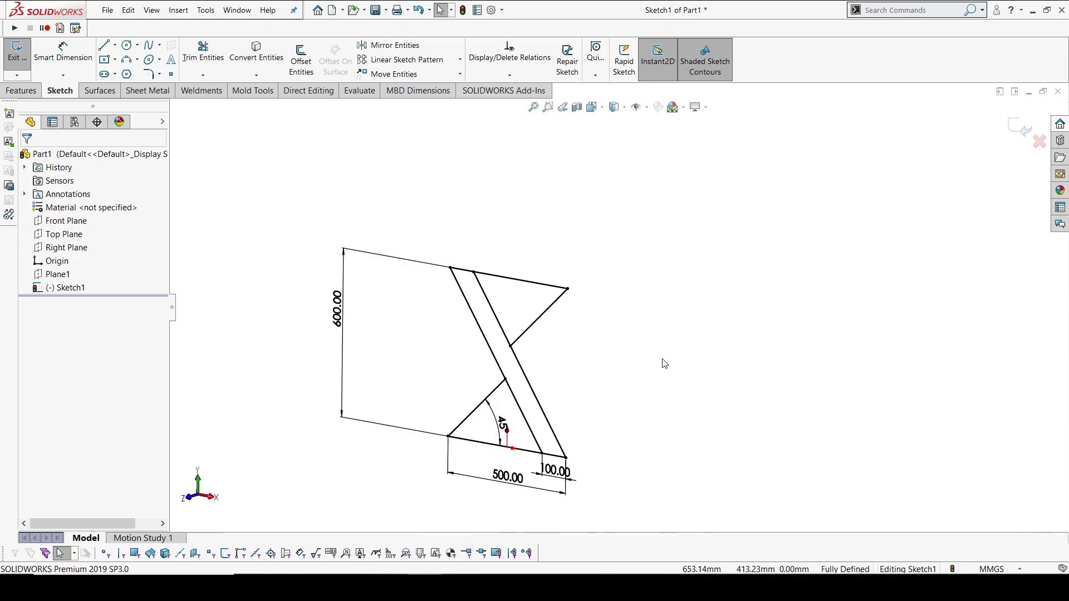
- Exit the sketch and start a Structural Member from the Weldments tools
{"action": "left_click", "coordinate": [1020, 127]}
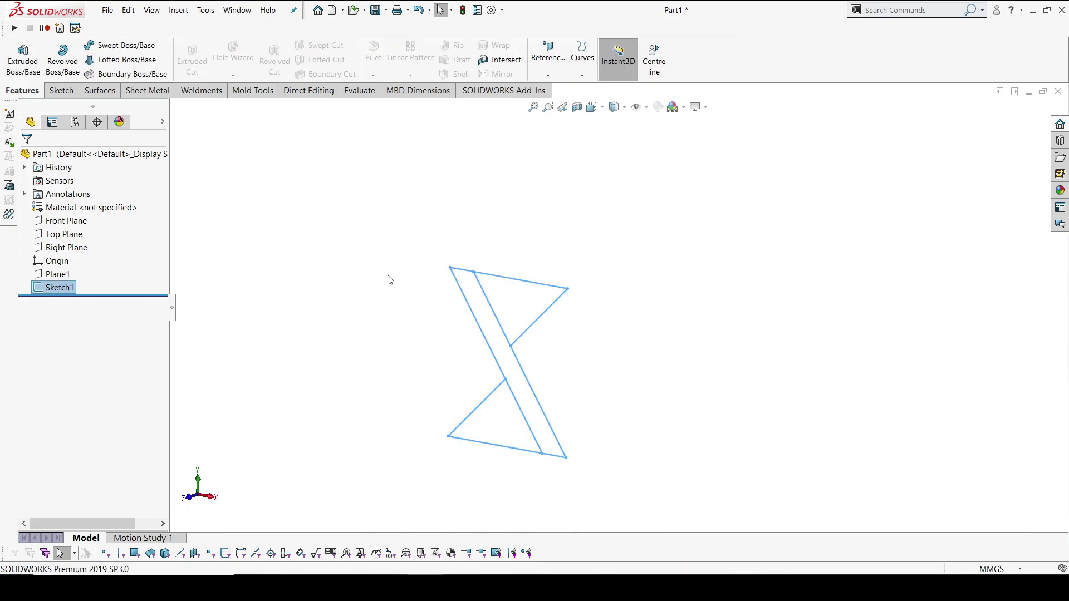
{"action": "left_click", "coordinate": [212, 92]}
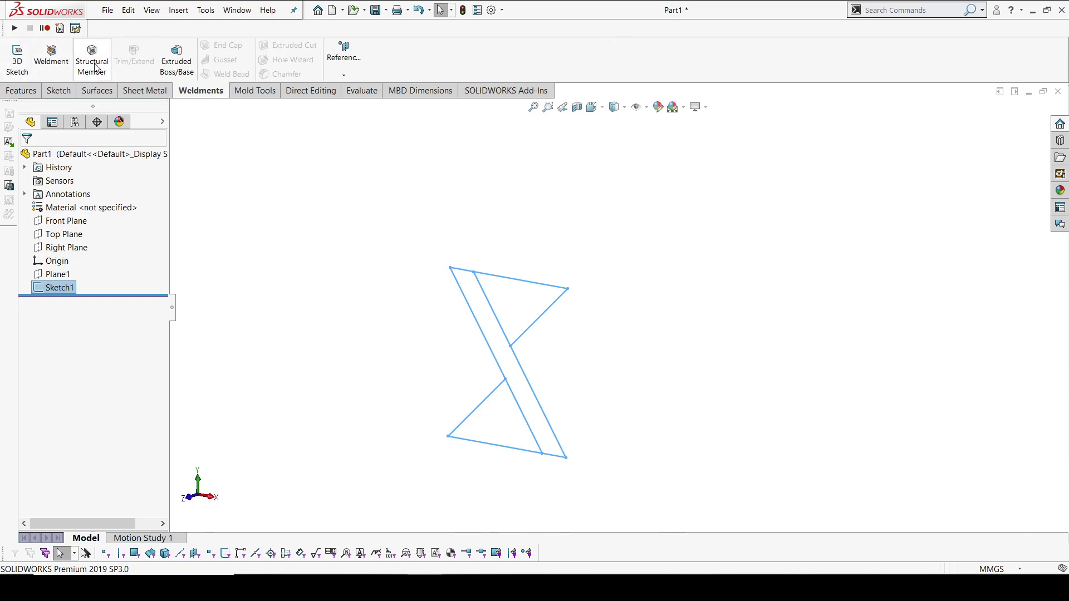
{"action": "left_click", "coordinate": [94, 67]}
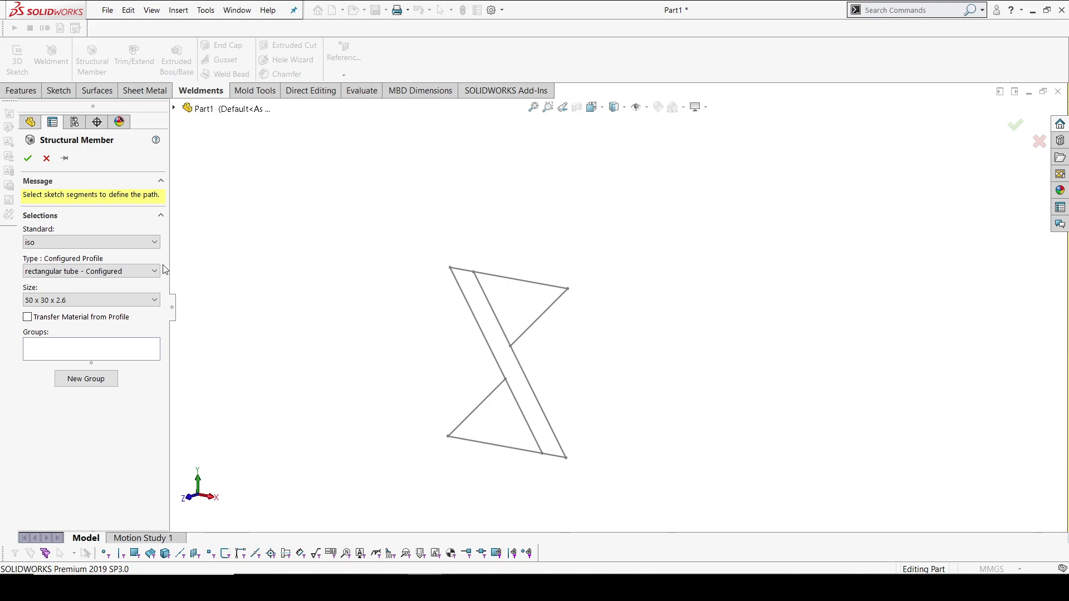
- Choose the iso rectangular tube profile in size 50 x 30 x 2.6
{"action": "left_click", "coordinate": [51, 243]}
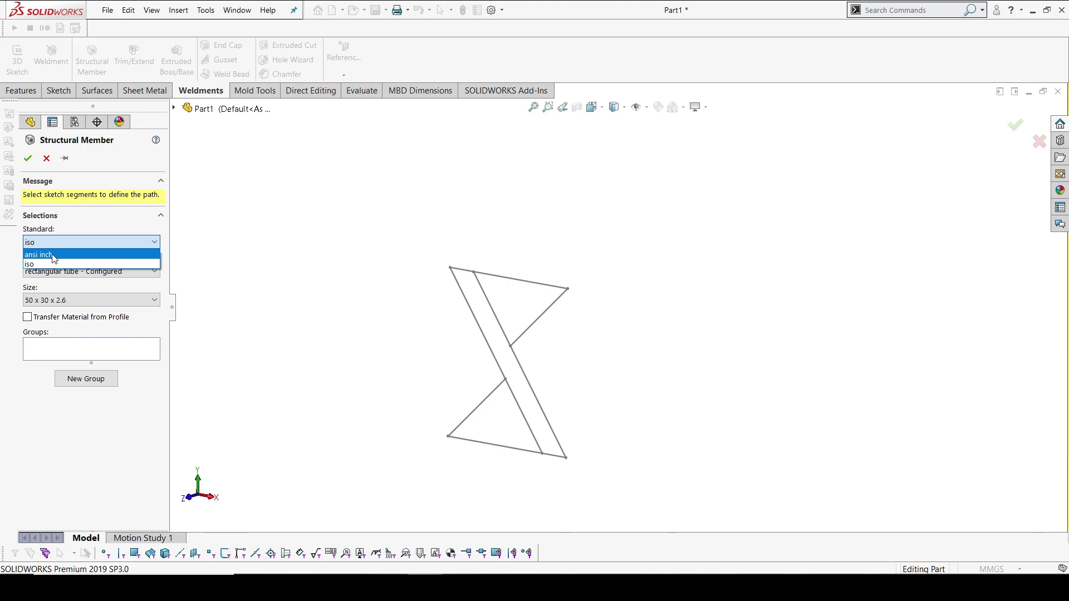
{"action": "left_click", "coordinate": [51, 265]}
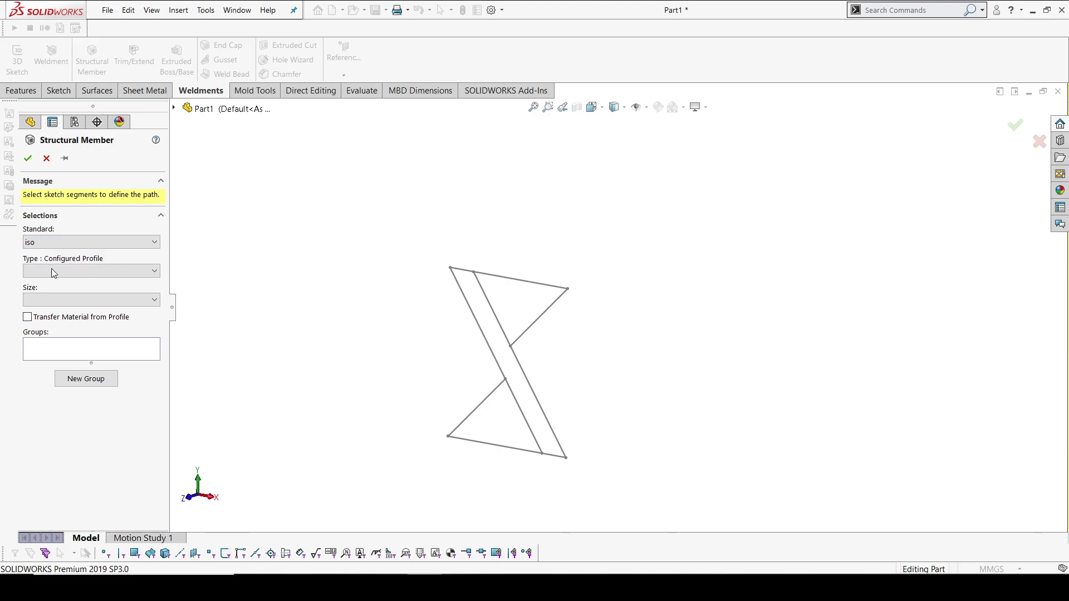
{"action": "left_click", "coordinate": [52, 272]}
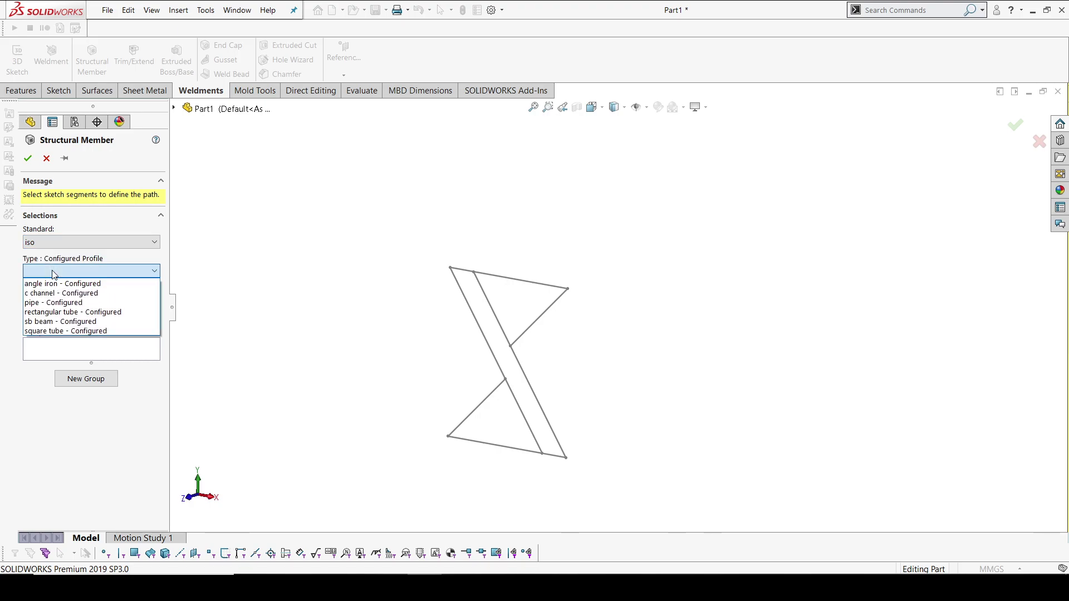
{"action": "left_click", "coordinate": [68, 311]}
{"action": "left_click", "coordinate": [79, 300]}
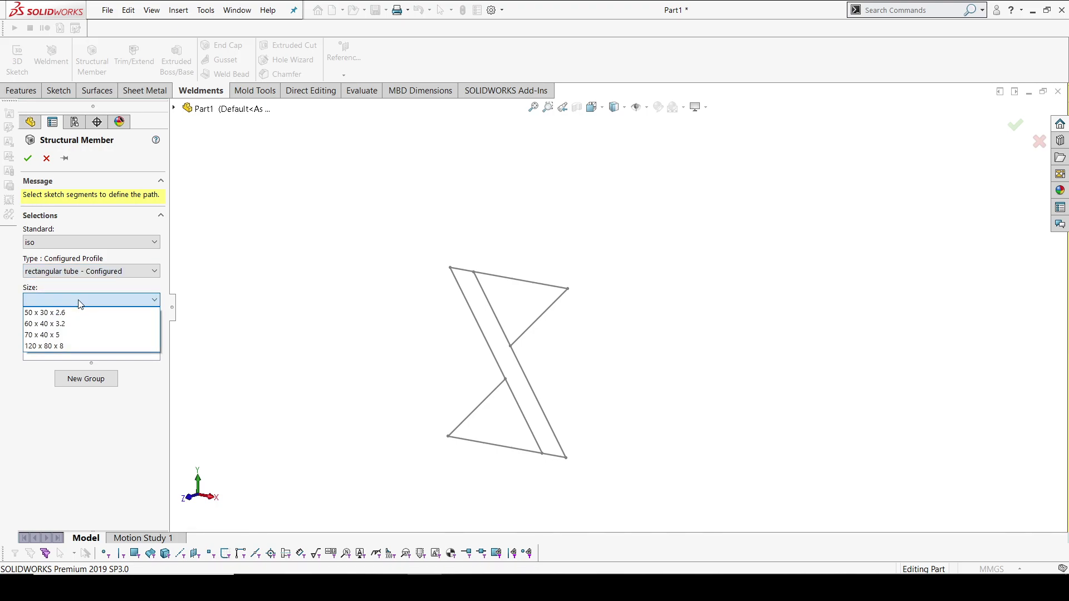
{"action": "left_click", "coordinate": [72, 314]}
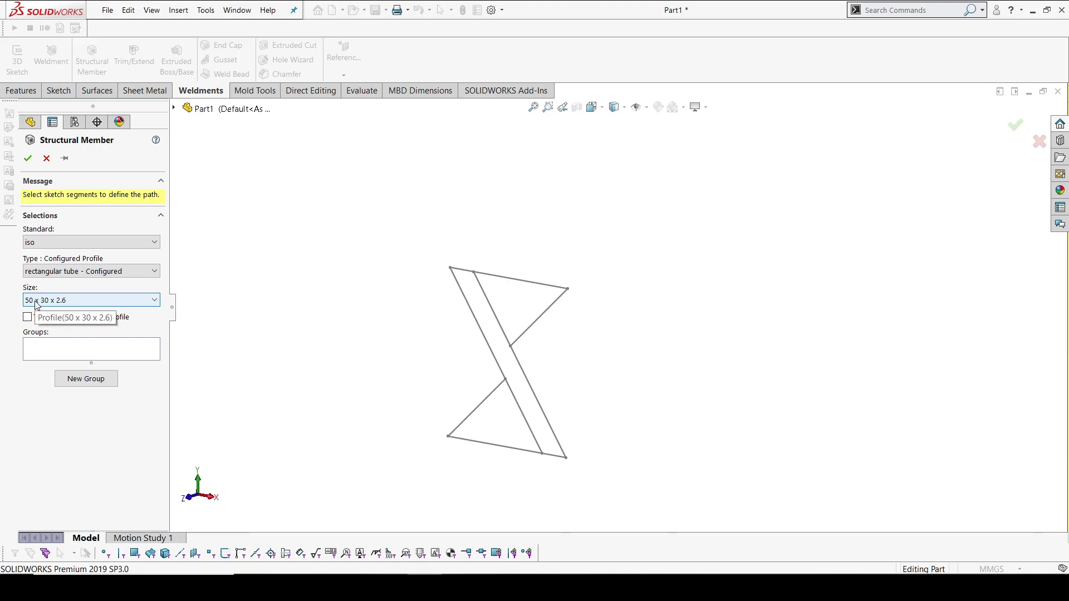
- Add the top line, long diagonal and short upper diagonal as Group1 tube paths
{"action": "left_click", "coordinate": [78, 358]}
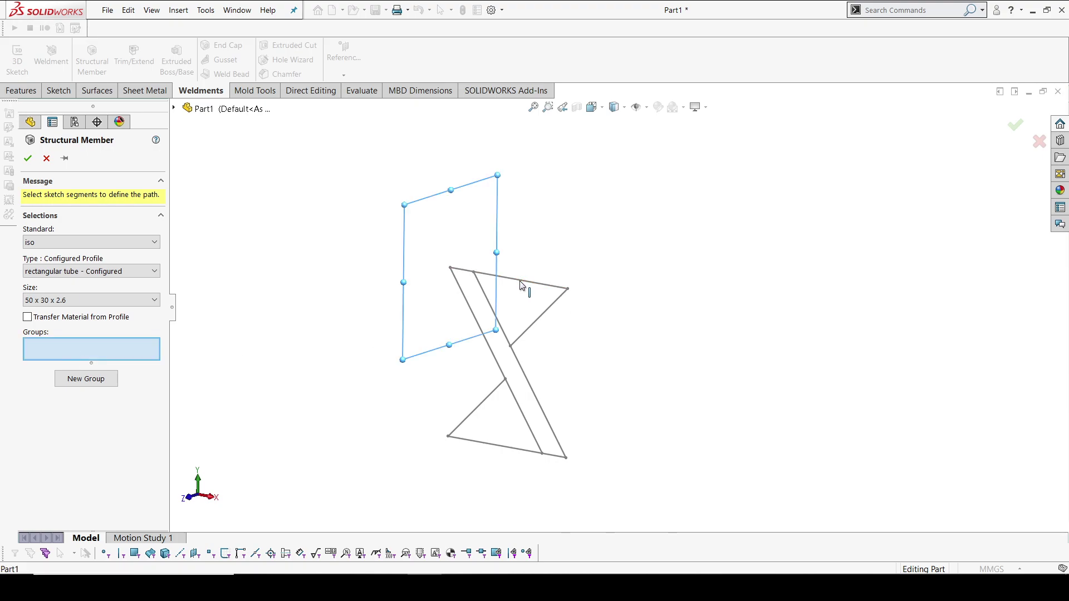
{"action": "left_click", "coordinate": [519, 285]}
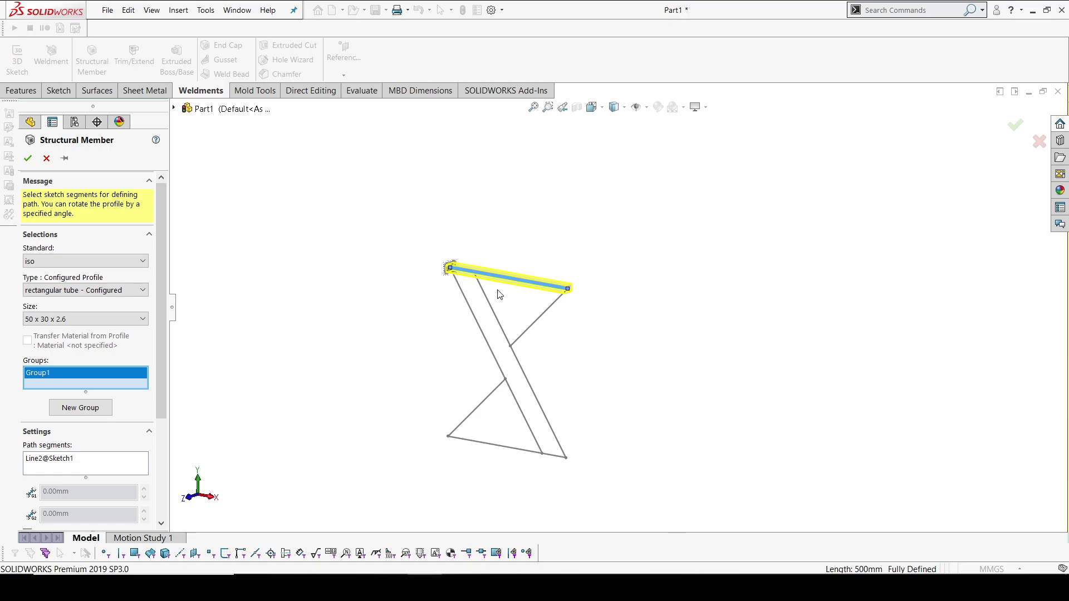
{"action": "left_click", "coordinate": [466, 307]}
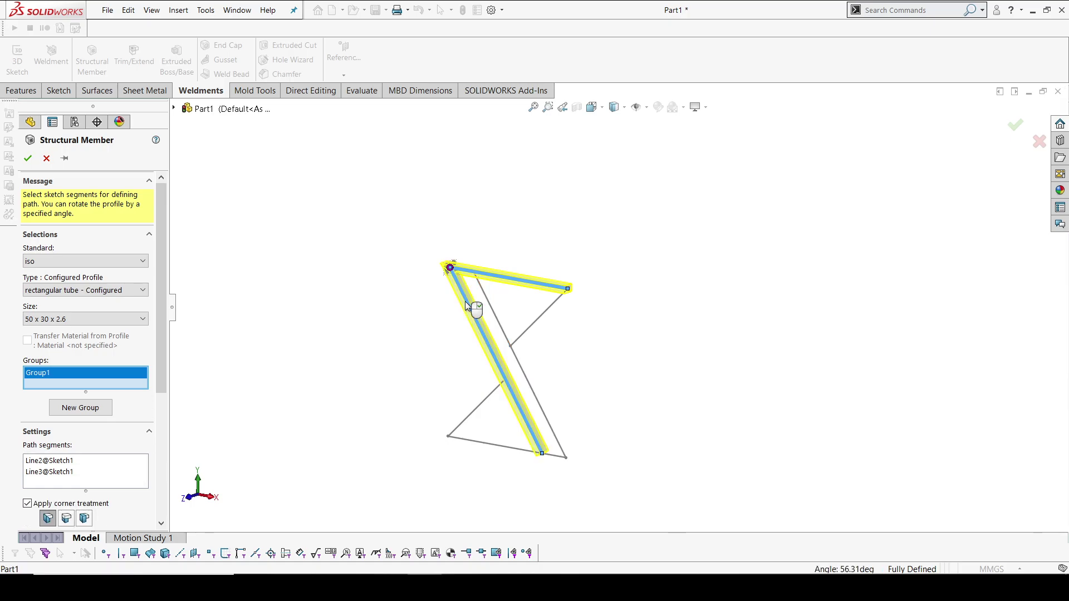
{"action": "left_click", "coordinate": [543, 319]}
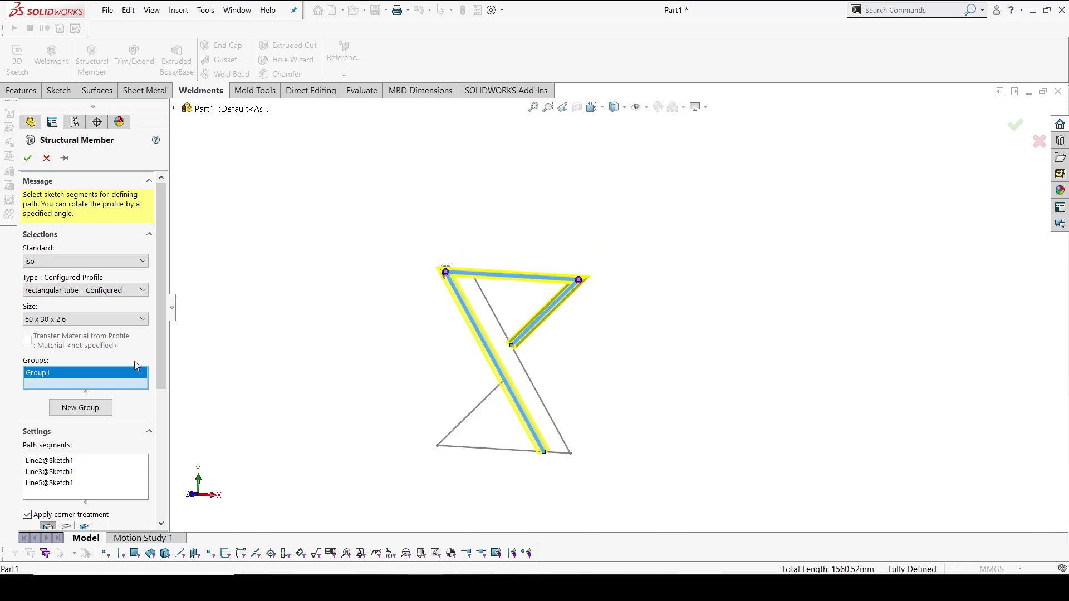
- Add the other long diagonal, bottom line and short lower diagonal as a second group, then accept the members
{"action": "left_click", "coordinate": [75, 411]}
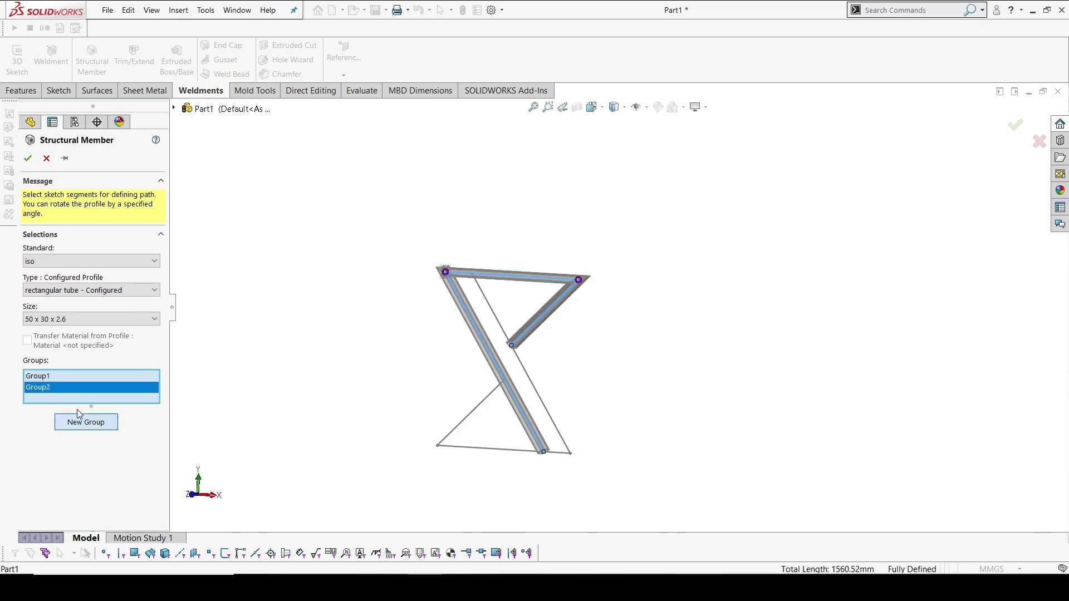
{"action": "left_click", "coordinate": [499, 324]}
{"action": "left_click", "coordinate": [501, 450]}
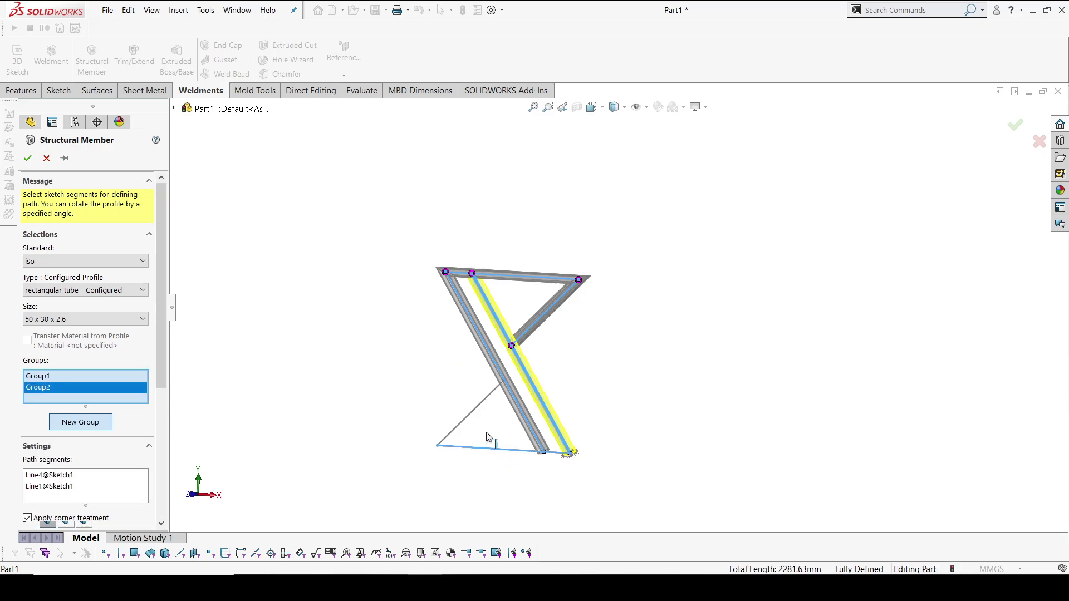
{"action": "left_click", "coordinate": [482, 405]}
{"action": "scroll", "coordinate": [495, 390], "scroll_direction": "down", "scroll_amount": 2}
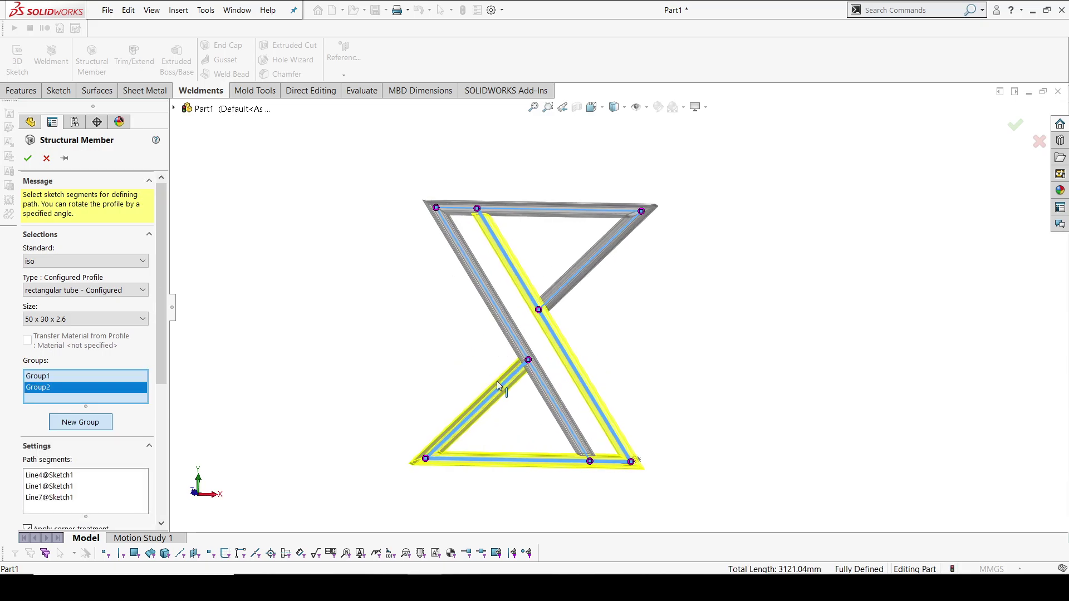
{"action": "scroll", "coordinate": [144, 377], "scroll_direction": "down", "scroll_amount": 2}
{"action": "scroll", "coordinate": [144, 376], "scroll_direction": "down", "scroll_amount": 2}
{"action": "scroll", "coordinate": [144, 376], "scroll_direction": "down", "scroll_amount": 1}
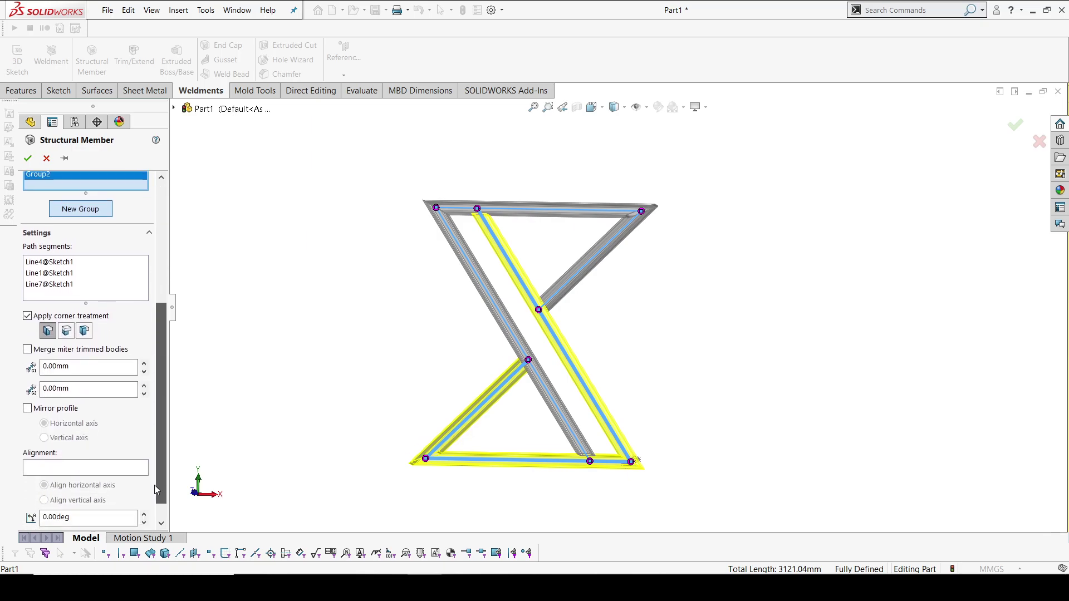
{"action": "scroll", "coordinate": [482, 449], "scroll_direction": "down", "scroll_amount": 3}
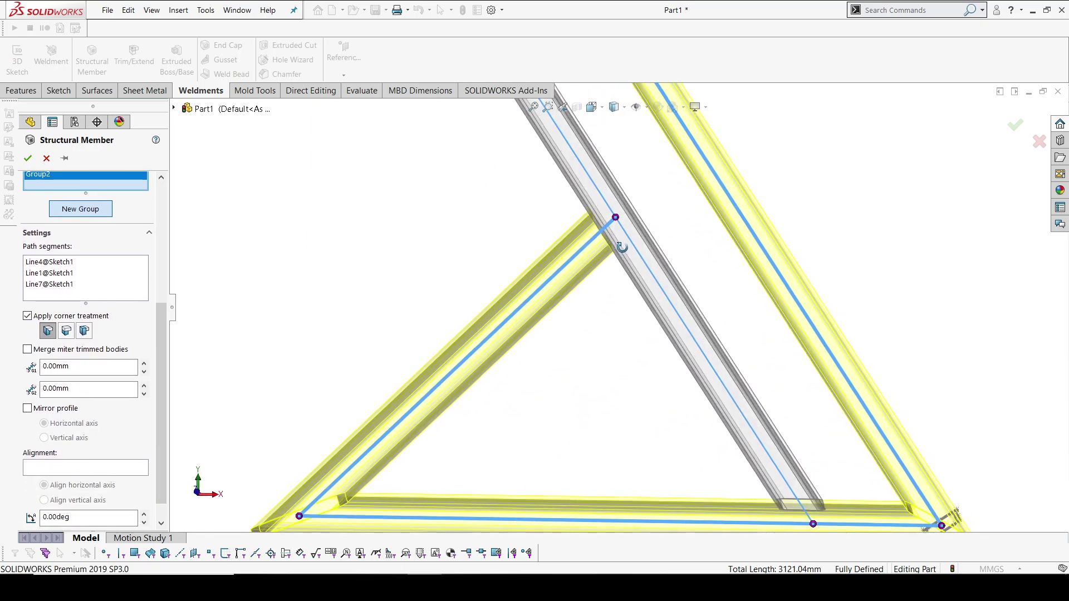
{"action": "scroll", "coordinate": [618, 243], "scroll_direction": "up", "scroll_amount": 1}
{"action": "mouse_move", "coordinate": [852, 480]}
{"action": "middle_mouse_down"}
{"action": "mouse_move", "coordinate": [673, 275]}
{"action": "mouse_move", "coordinate": [627, 201]}
{"action": "mouse_move", "coordinate": [545, 169]}
{"action": "mouse_move", "coordinate": [526, 192]}
{"action": "middle_mouse_up"}
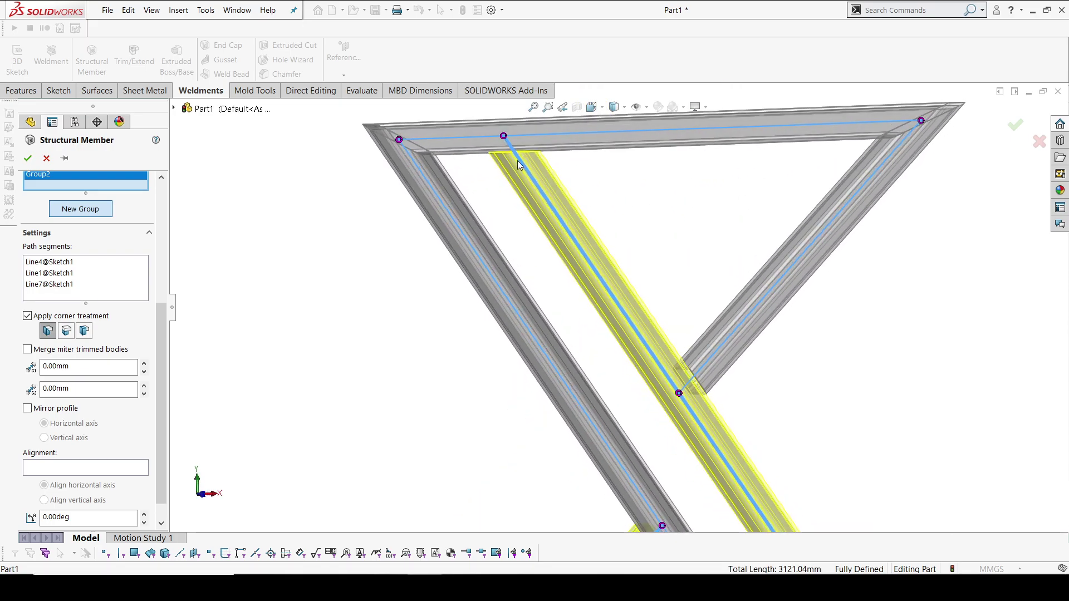
{"action": "key", "text": "ctrl+1"}
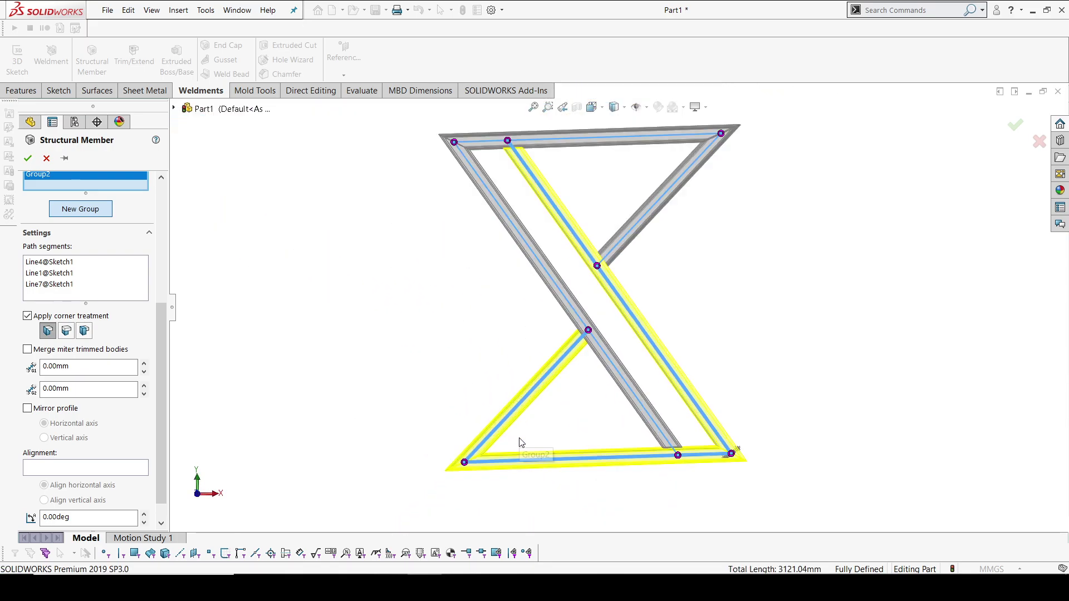
{"action": "left_click", "coordinate": [31, 160]}
{"action": "mouse_move", "coordinate": [510, 332]}
{"action": "middle_mouse_down"}
{"action": "mouse_move", "coordinate": [474, 368]}
{"action": "mouse_move", "coordinate": [728, 265]}
{"action": "middle_mouse_up"}
{"action": "key", "text": "f"}
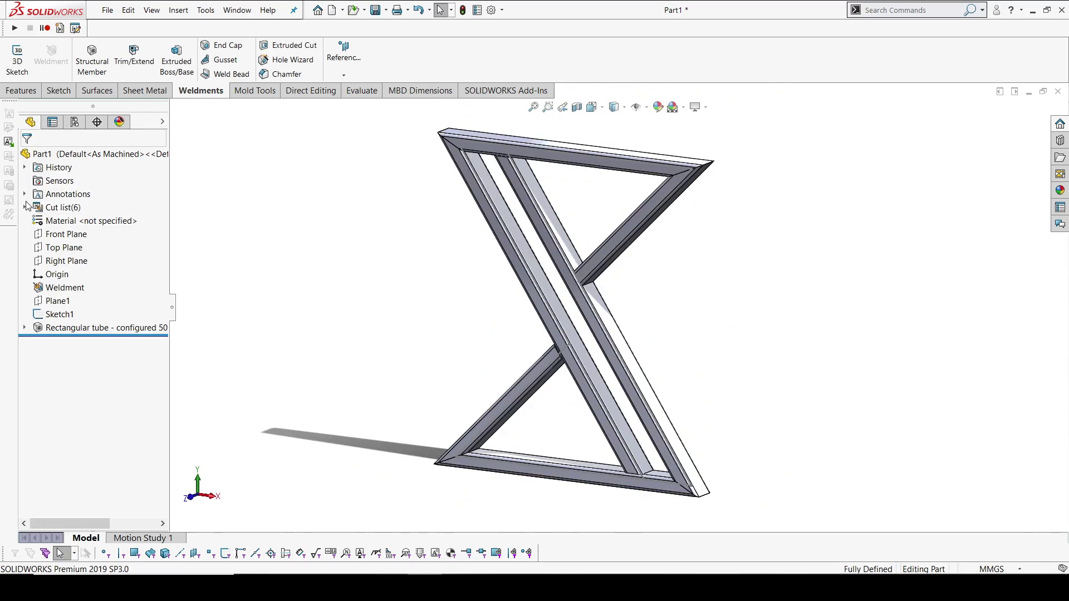
- Review the cut list's 50 x 30 x 2.6 tube items, orbit the frame, and switch to Direct Editing
{"action": "left_click", "coordinate": [25, 207]}
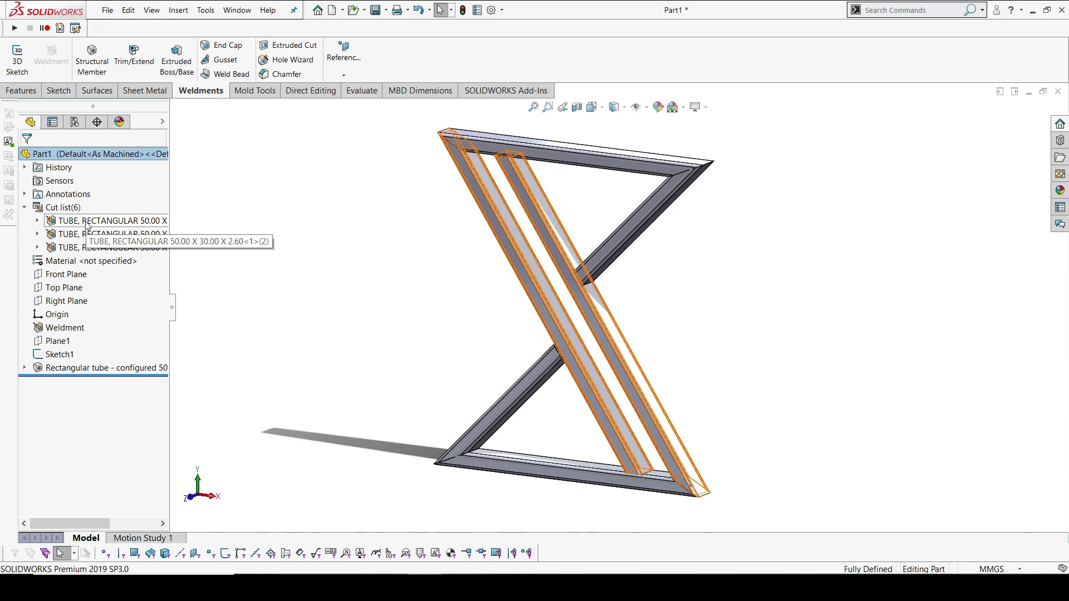
{"action": "left_click", "coordinate": [26, 208]}
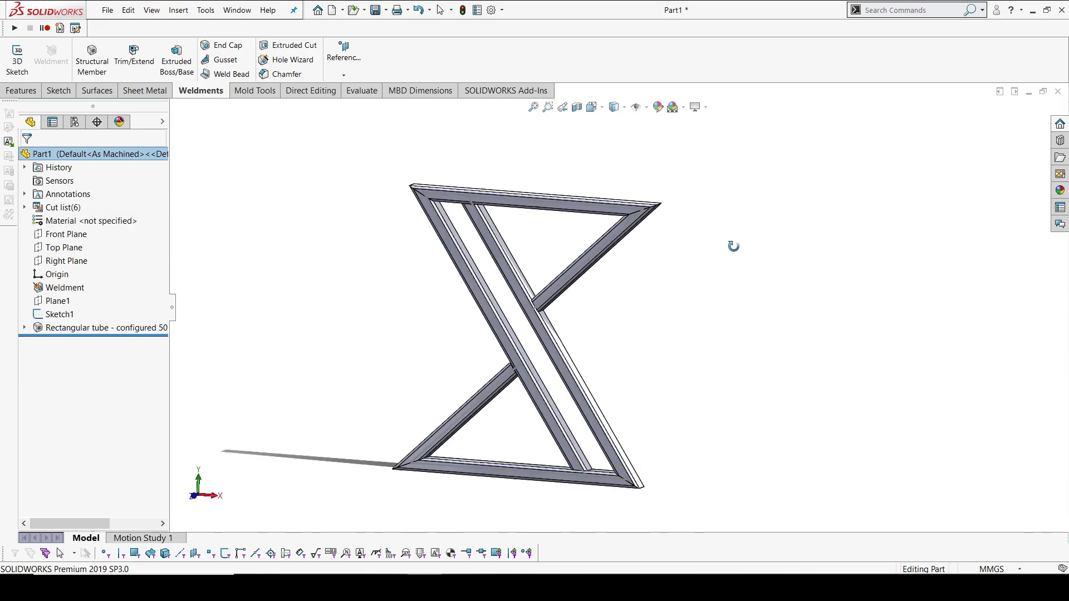
{"action": "middle_click_drag", "start_coordinate": [608, 238], "coordinate": [721, 231]}
{"action": "scroll", "coordinate": [754, 301], "scroll_direction": "down", "scroll_amount": 2}
{"action": "scroll", "coordinate": [747, 303], "scroll_direction": "up", "scroll_amount": 2}
{"action": "mouse_move", "coordinate": [748, 303]}
{"action": "middle_mouse_down"}
{"action": "mouse_move", "coordinate": [730, 363]}
{"action": "mouse_move", "coordinate": [710, 350]}
{"action": "middle_mouse_up"}
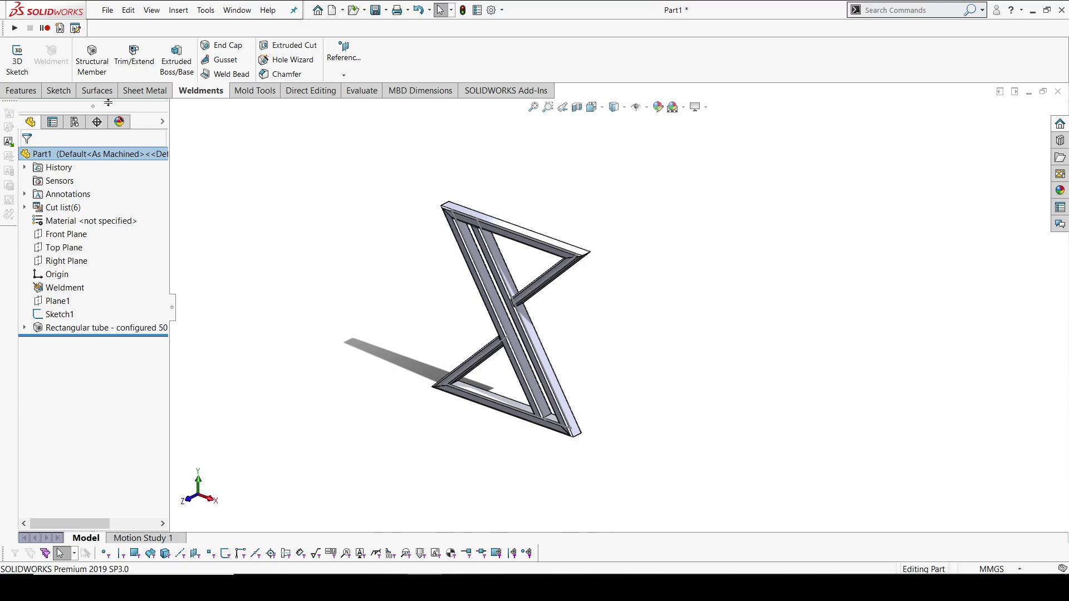
{"action": "left_click", "coordinate": [308, 92]}
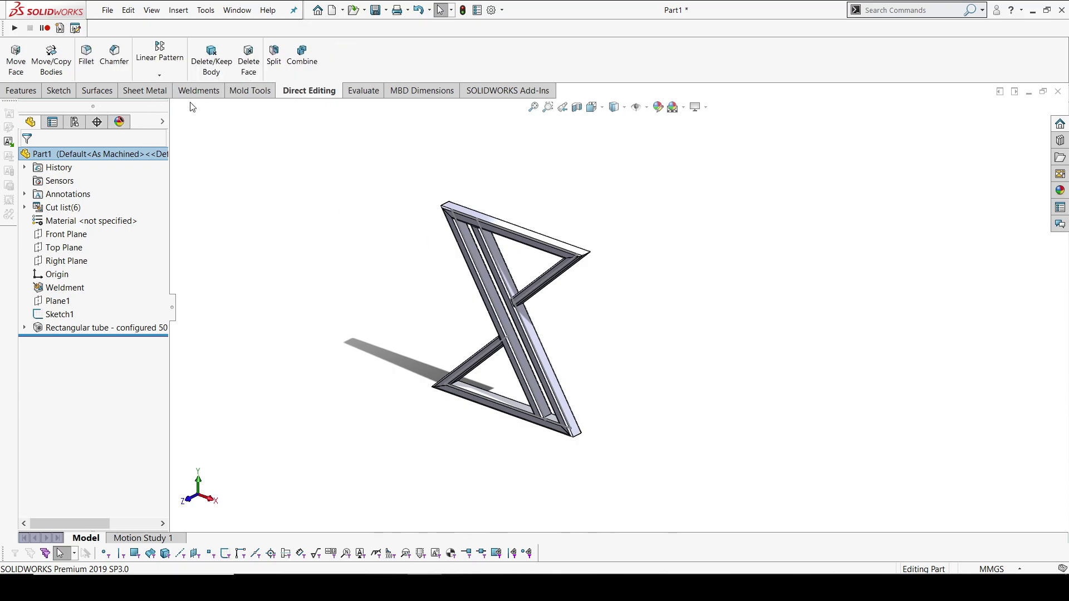
- Copy all frame tube bodies as a second frame offset -1200 mm along Z
{"action": "left_click", "coordinate": [51, 60]}
{"action": "left_click_drag", "start_coordinate": [331, 154], "coordinate": [711, 507]}
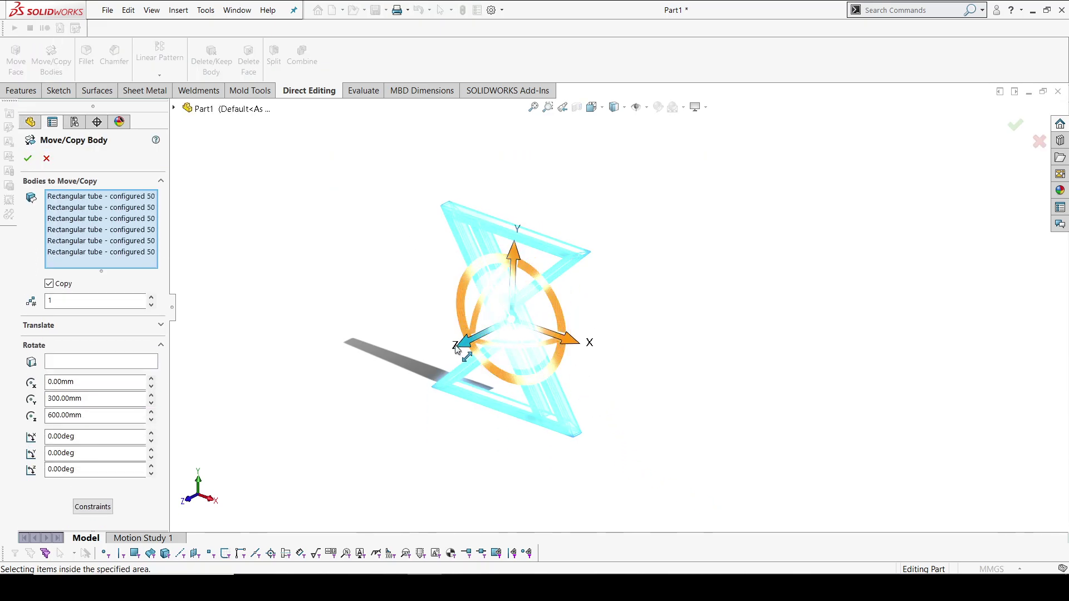
{"action": "left_click_drag", "start_coordinate": [467, 341], "coordinate": [703, 230]}
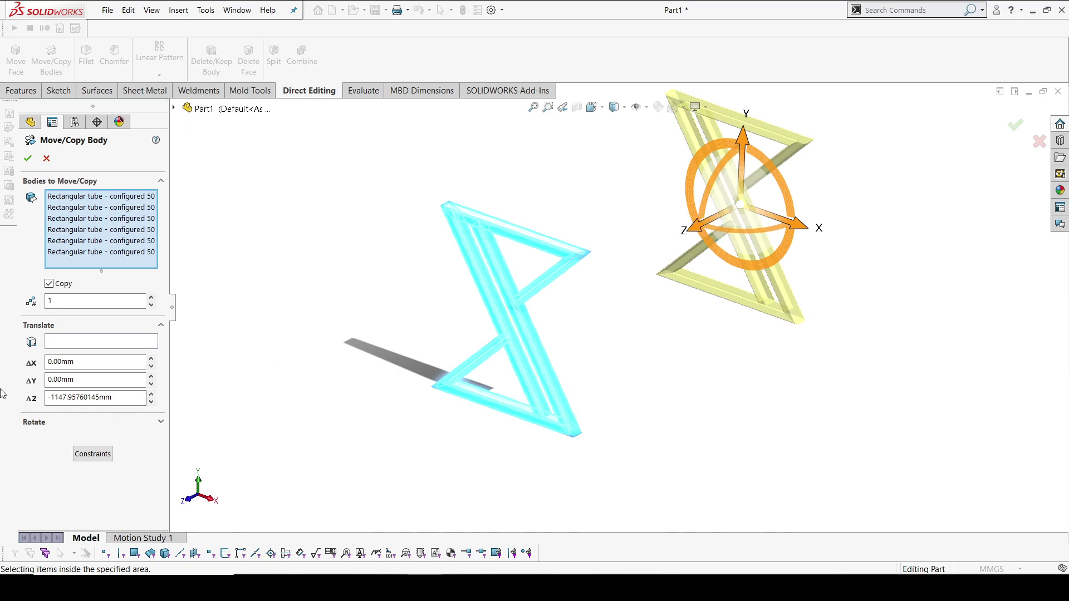
{"action": "double_click", "coordinate": [112, 393]}
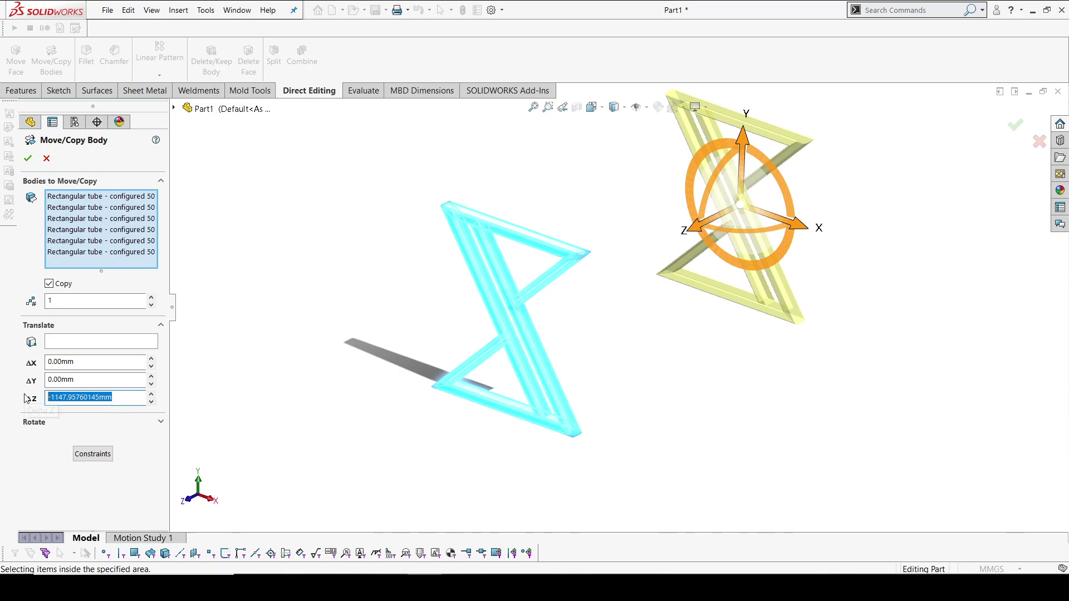
{"action": "type", "text": "-1200.00mm"}
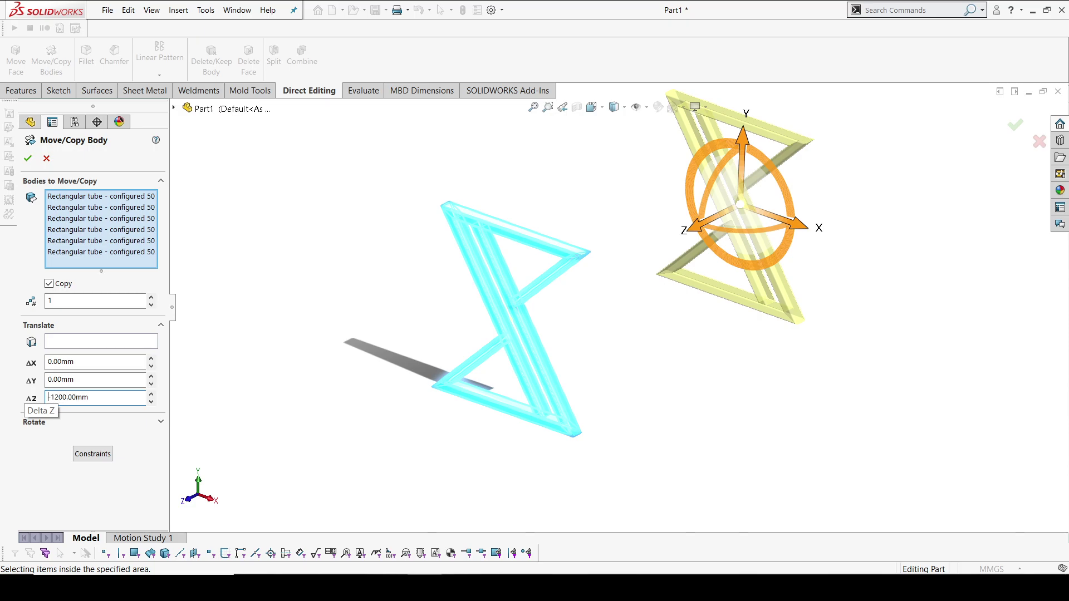
{"action": "key", "text": "Return"}
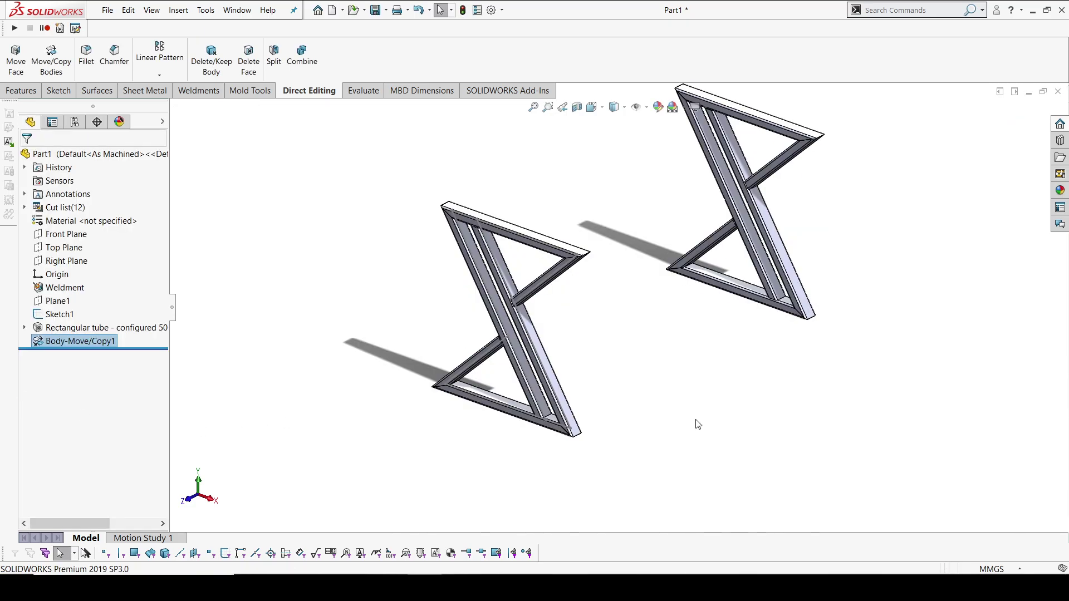
{"action": "key", "text": "ctrl+7"}
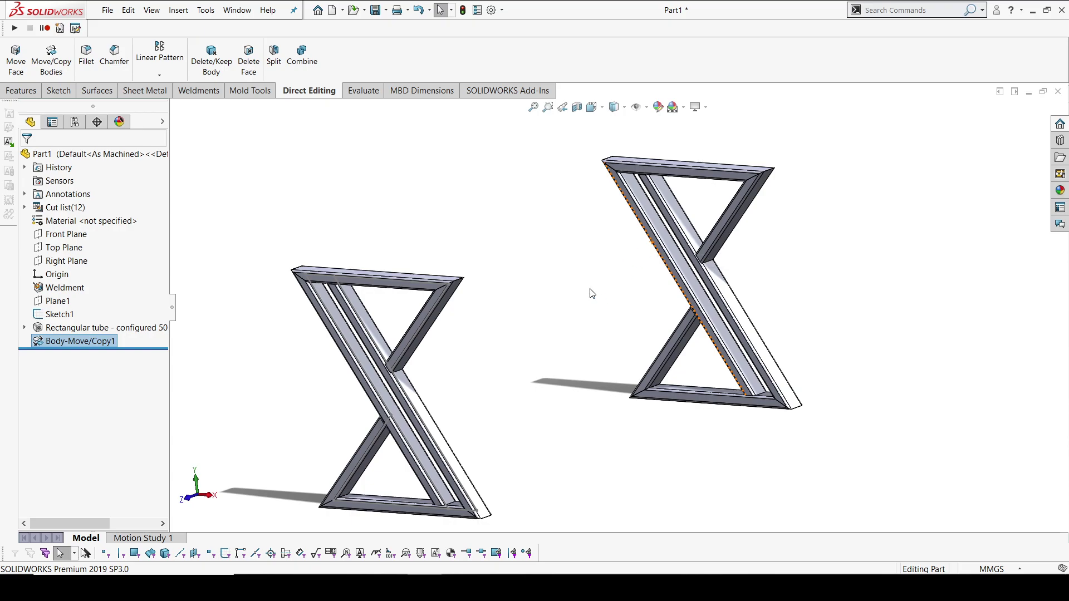
{"action": "mouse_move", "coordinate": [590, 294]}
{"action": "middle_mouse_down"}
{"action": "mouse_move", "coordinate": [580, 313]}
{"action": "mouse_move", "coordinate": [666, 205]}
{"action": "middle_mouse_up"}
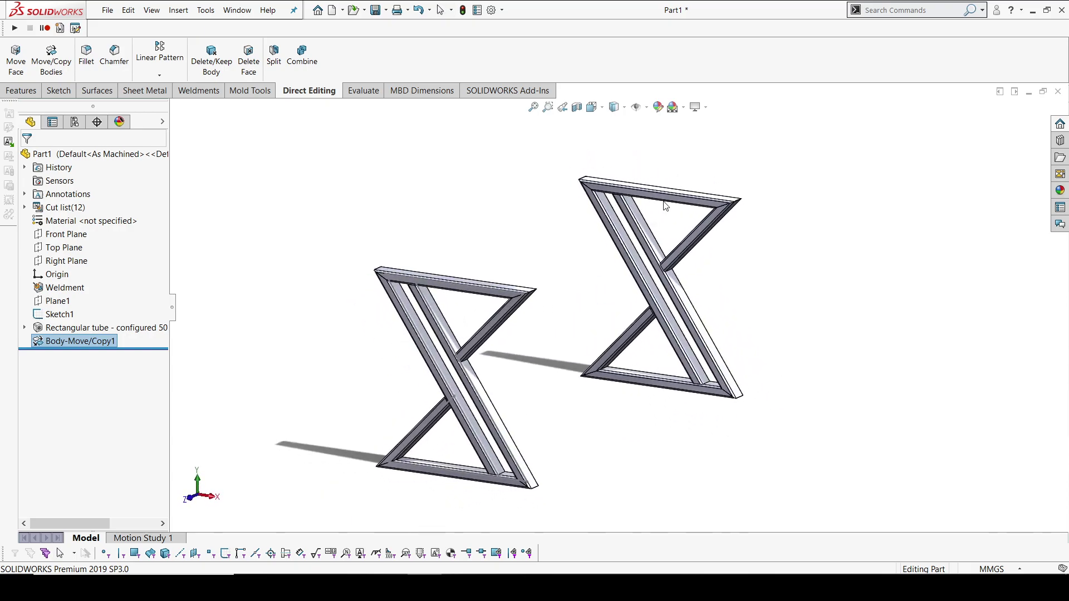
{"action": "left_click", "coordinate": [714, 167]}
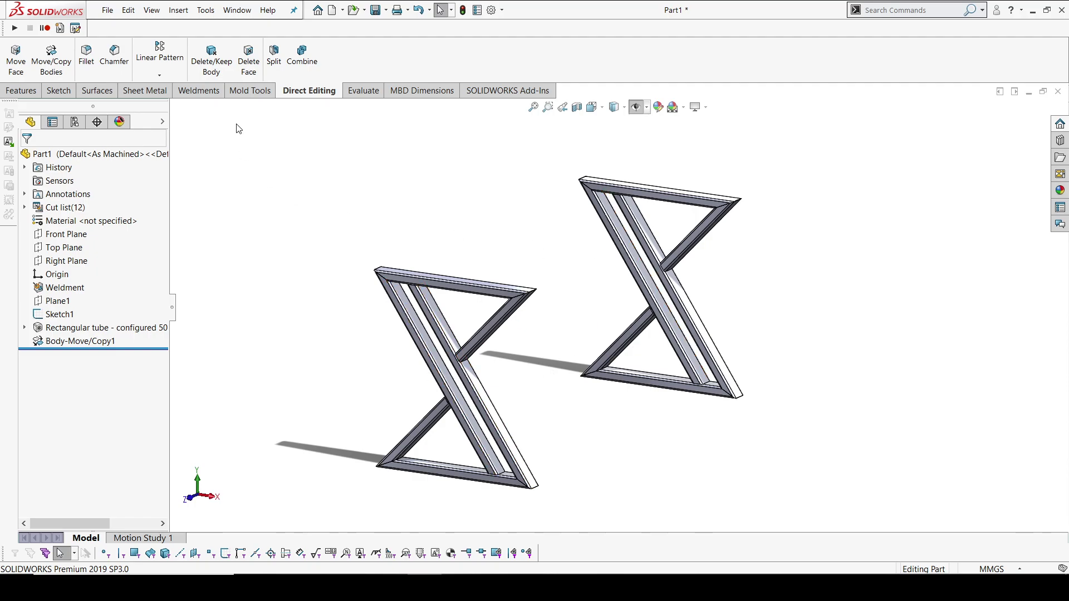
- Move the second frame's bodies without copying, rotating them 180° about Y
{"action": "left_click", "coordinate": [51, 59]}
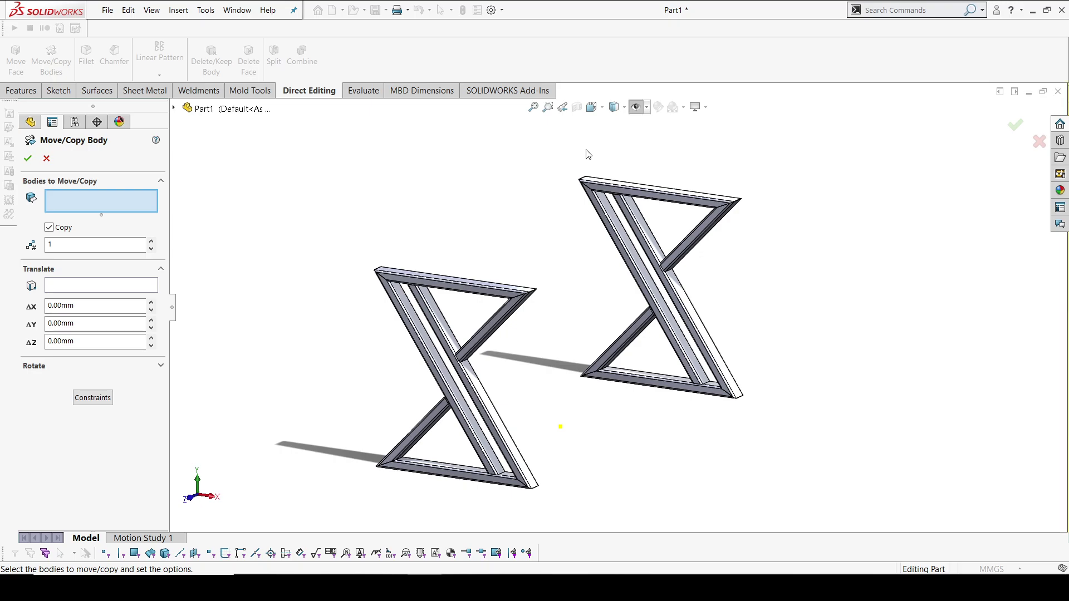
{"action": "left_click_drag", "start_coordinate": [598, 200], "coordinate": [855, 455]}
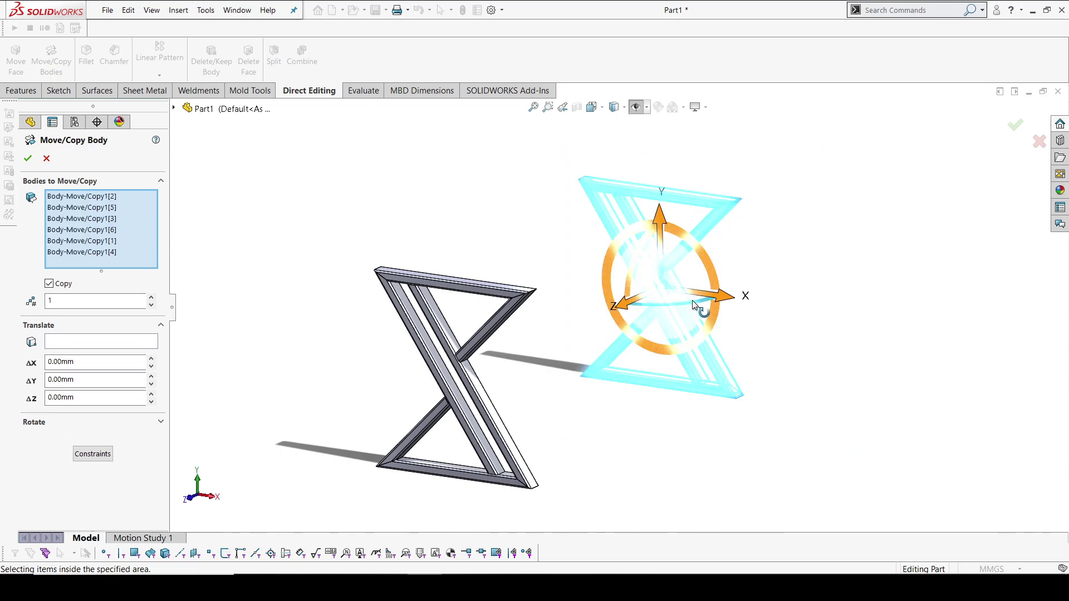
{"action": "left_click_drag", "start_coordinate": [693, 298], "coordinate": [150, 389]}
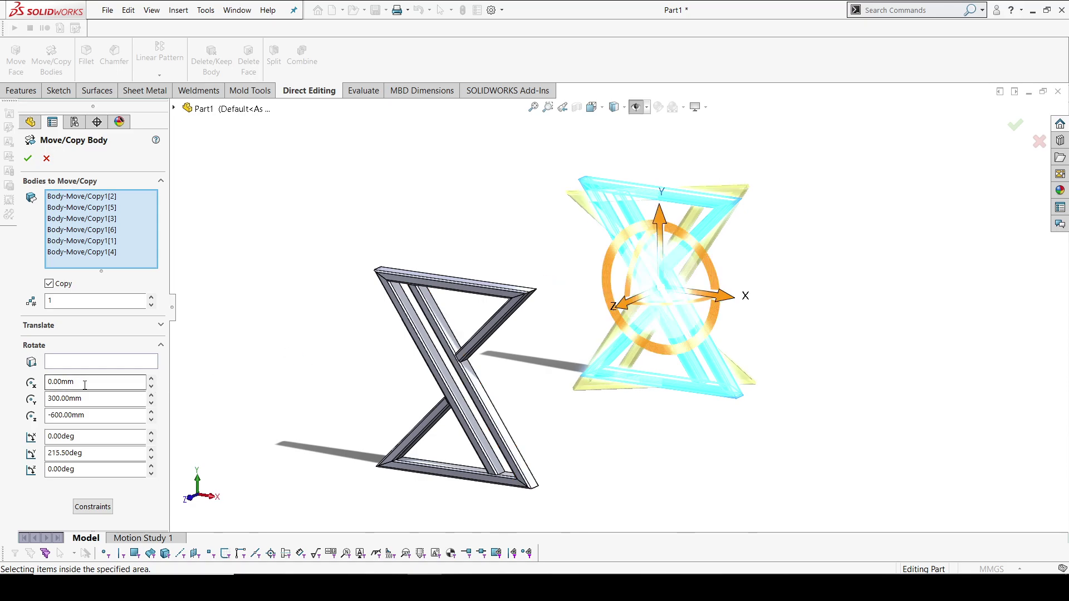
{"action": "key", "text": "Tab"}
{"action": "key", "text": "Tab"}
{"action": "key", "text": "Tab"}
{"action": "key", "text": "Tab"}
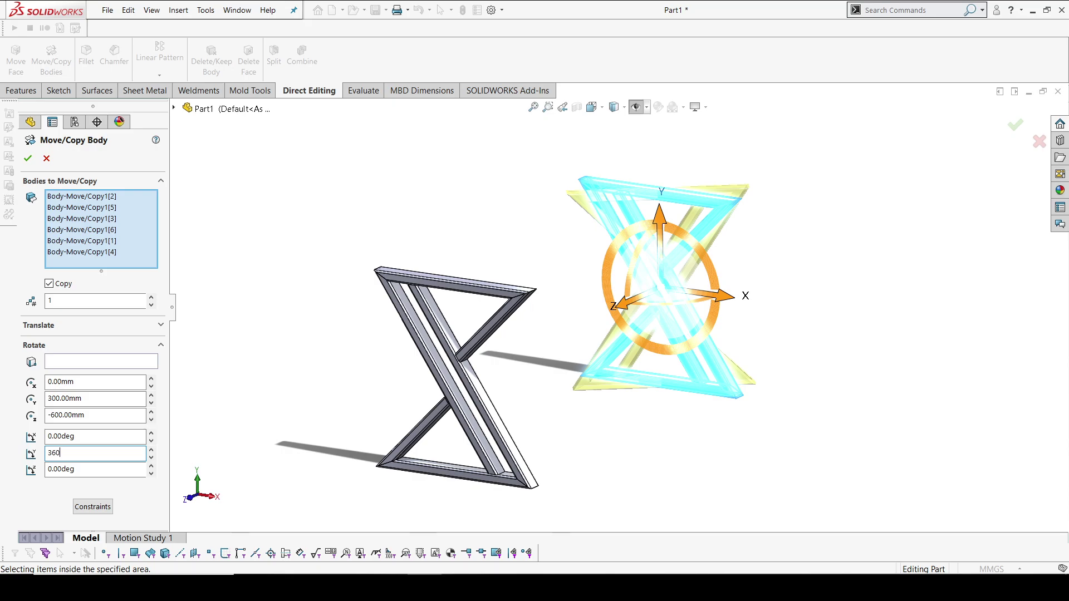
{"action": "type", "text": ".00deg-90"}
{"action": "key", "text": "Return"}
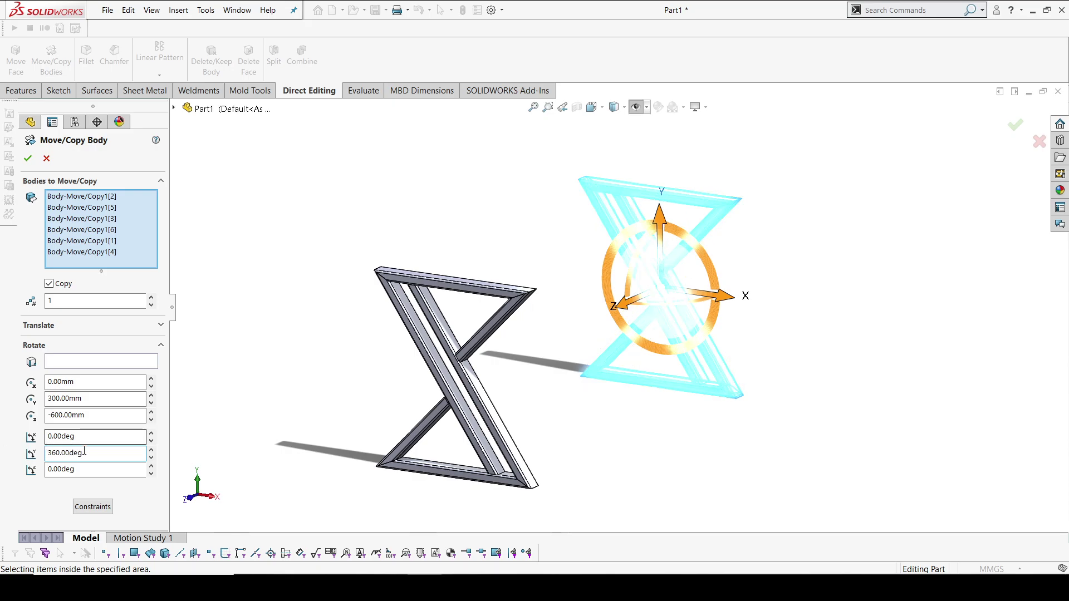
{"action": "key", "text": "Return"}
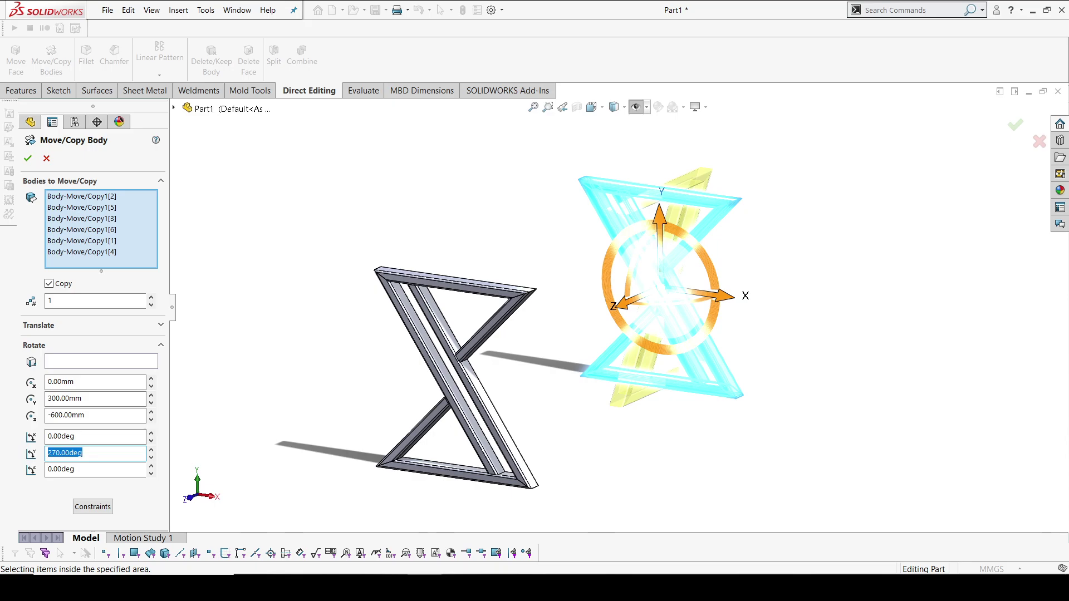
{"action": "type", "text": "180"}
{"action": "key", "text": "Return"}
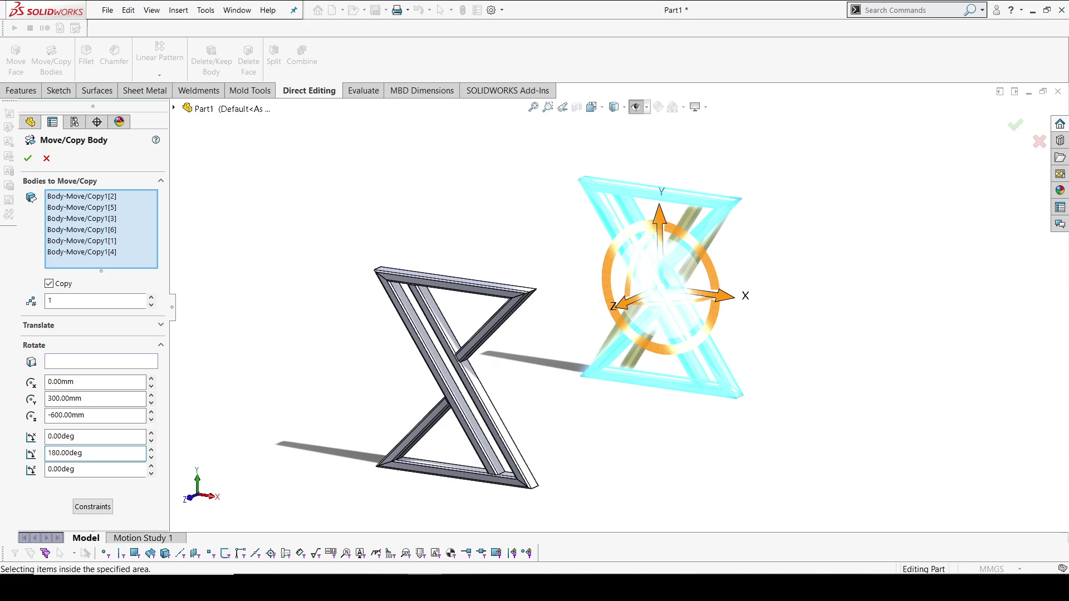
{"action": "left_click", "coordinate": [49, 283]}
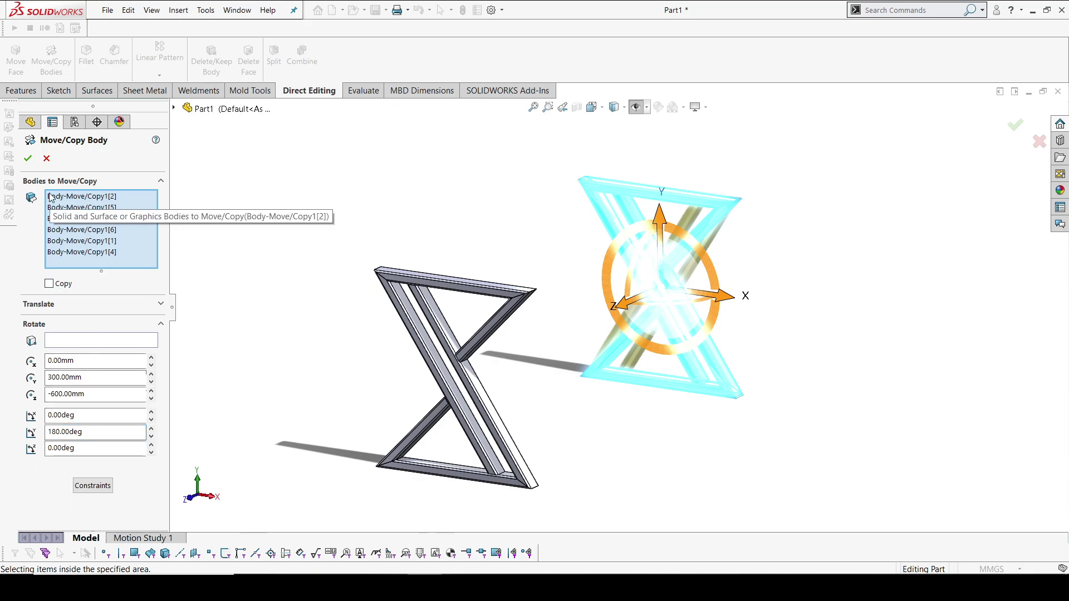
{"action": "left_click", "coordinate": [27, 159]}
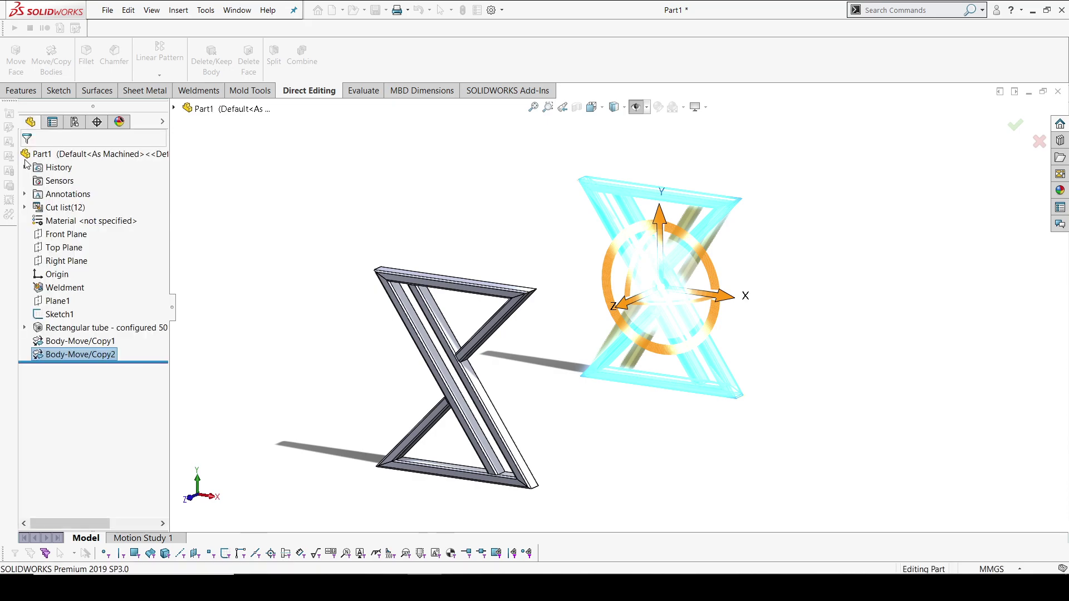
- Start Sketch12 on the top face of the frame's top beam
{"action": "mouse_move", "coordinate": [692, 335]}
{"action": "middle_mouse_down"}
{"action": "mouse_move", "coordinate": [688, 312]}
{"action": "mouse_move", "coordinate": [325, 318]}
{"action": "middle_mouse_up"}
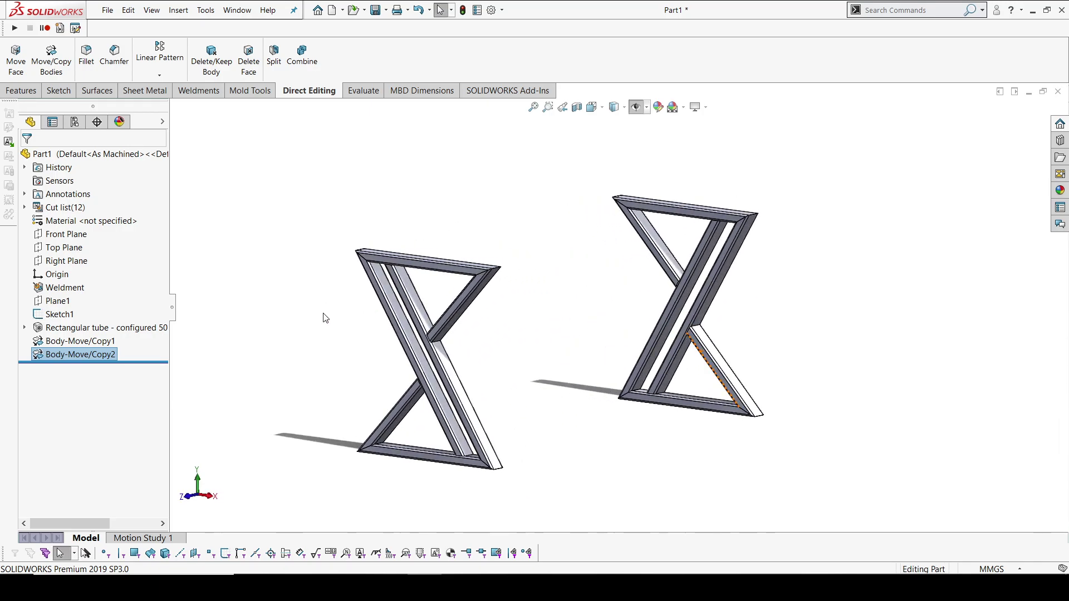
{"action": "middle_click_drag", "start_coordinate": [702, 382], "coordinate": [691, 385]}
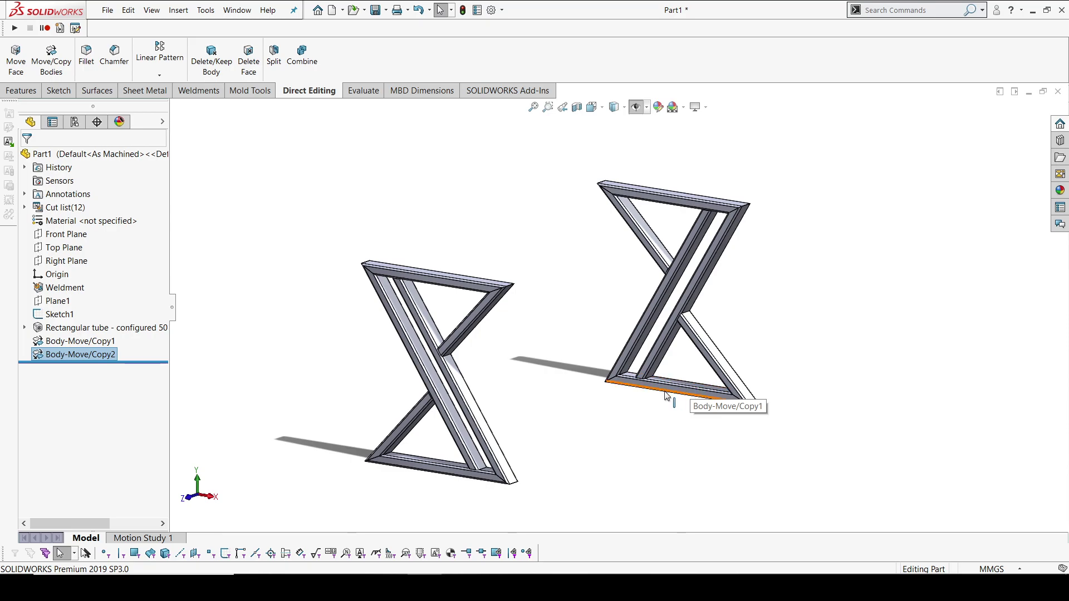
{"action": "middle_click_drag", "start_coordinate": [667, 396], "coordinate": [553, 342]}
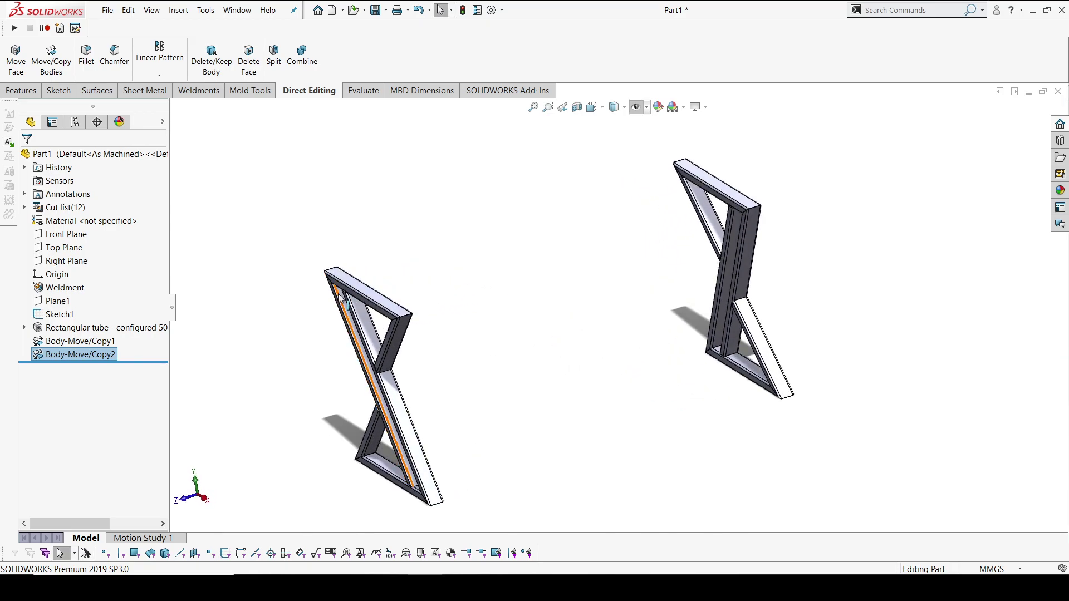
{"action": "middle_click_drag", "start_coordinate": [717, 217], "coordinate": [702, 208]}
{"action": "scroll", "coordinate": [702, 209], "scroll_direction": "down", "scroll_amount": 5}
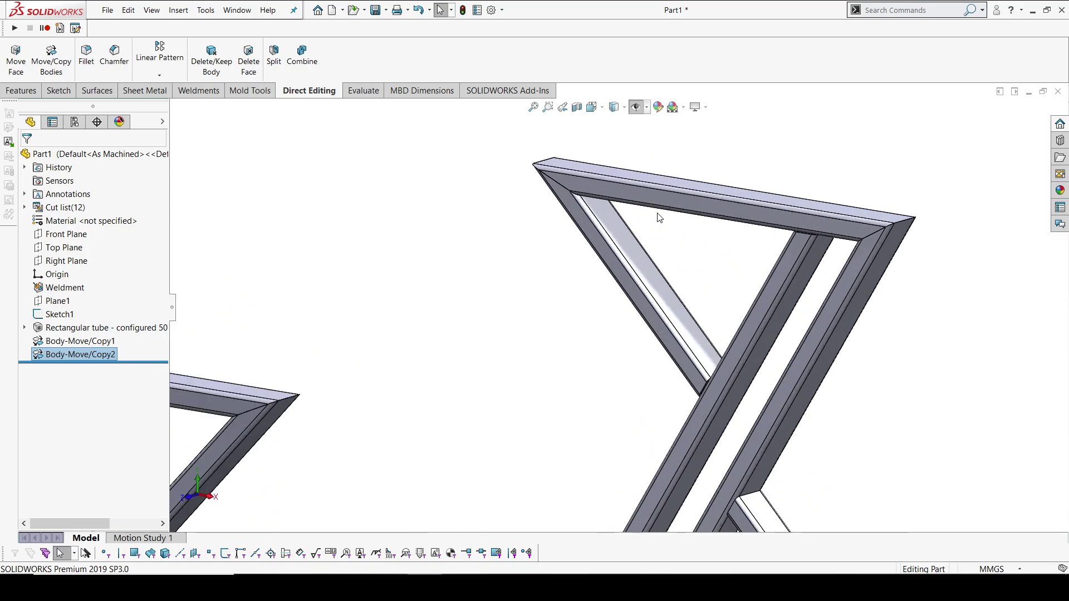
{"action": "left_click", "coordinate": [703, 206]}
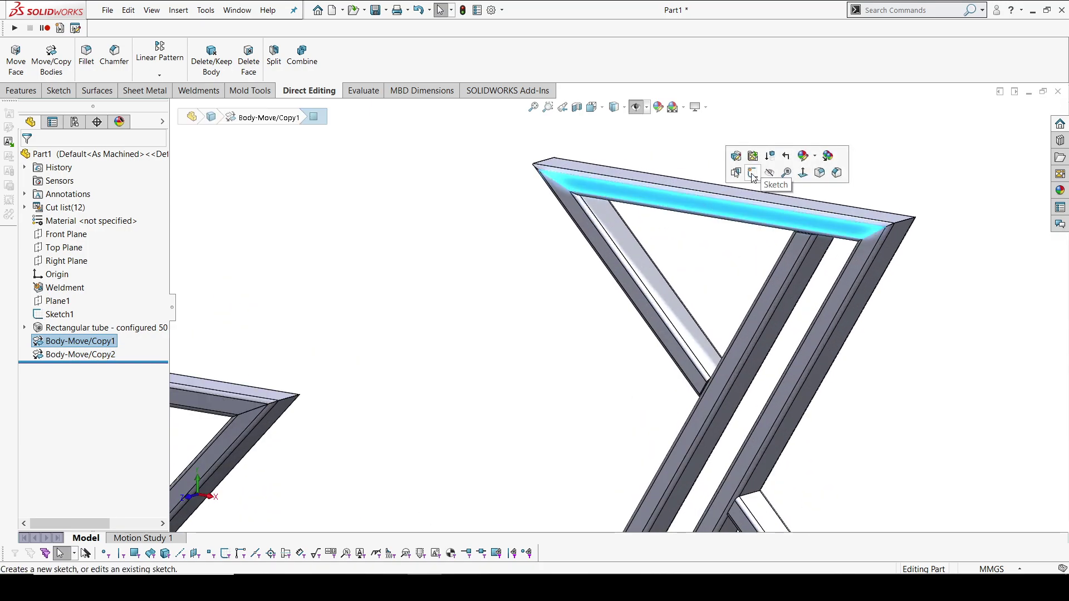
{"action": "left_click", "coordinate": [755, 176]}
{"action": "left_click", "coordinate": [699, 157]}
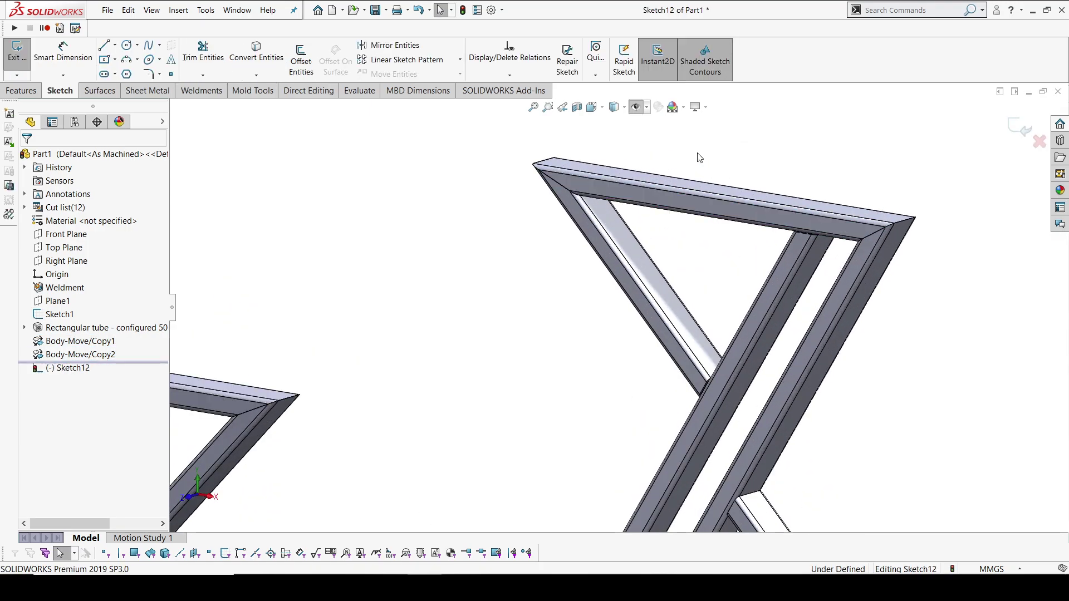
- Draw a vertical line about 74 mm long down from the top beam
{"action": "middle_click_drag", "start_coordinate": [699, 157], "coordinate": [654, 170]}
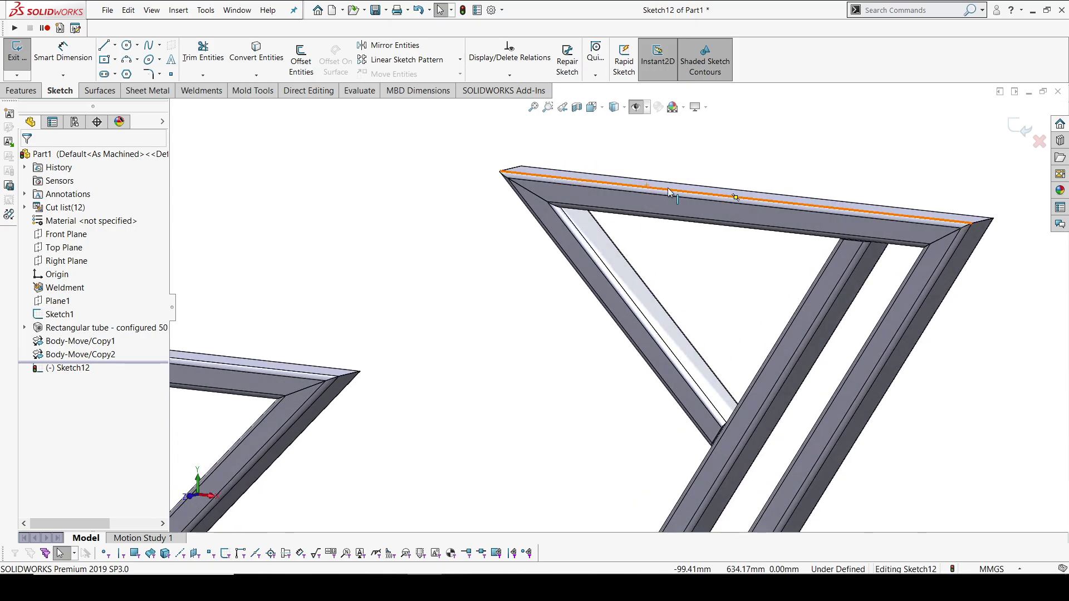
{"action": "scroll", "coordinate": [690, 220], "scroll_direction": "up", "scroll_amount": 2}
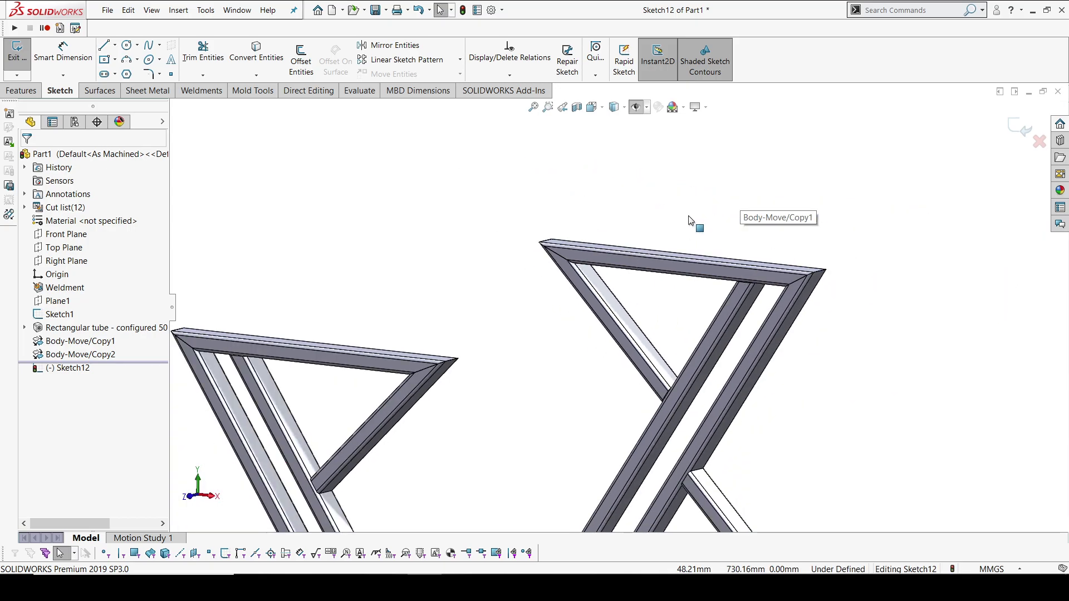
{"action": "mouse_move", "coordinate": [688, 219]}
{"action": "middle_mouse_down"}
{"action": "mouse_move", "coordinate": [607, 262]}
{"action": "mouse_move", "coordinate": [573, 413]}
{"action": "middle_mouse_up"}
{"action": "key", "text": "space"}
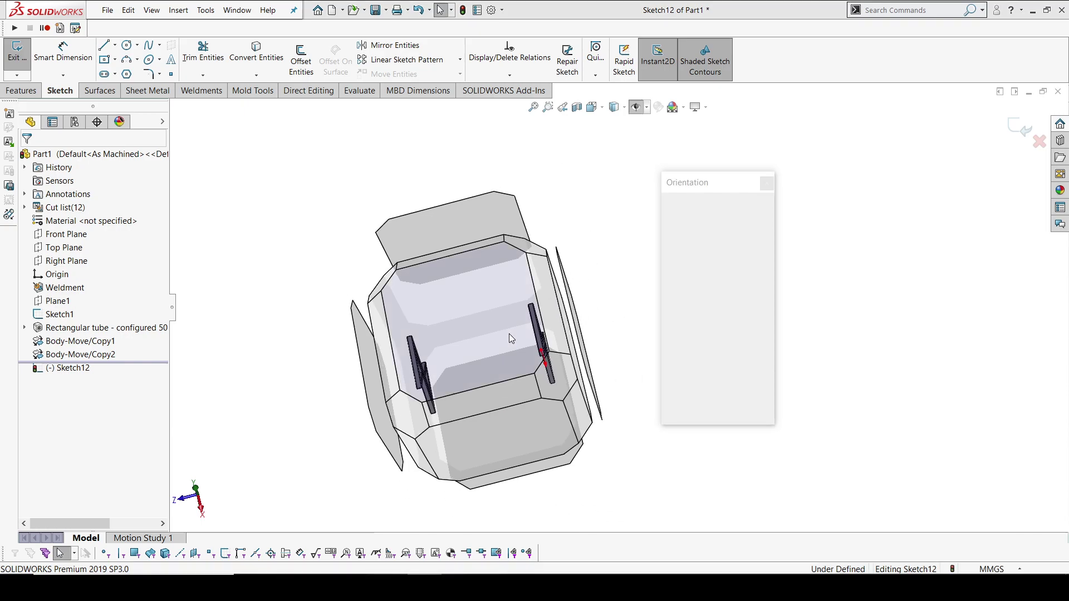
{"action": "key", "text": "ctrl+8"}
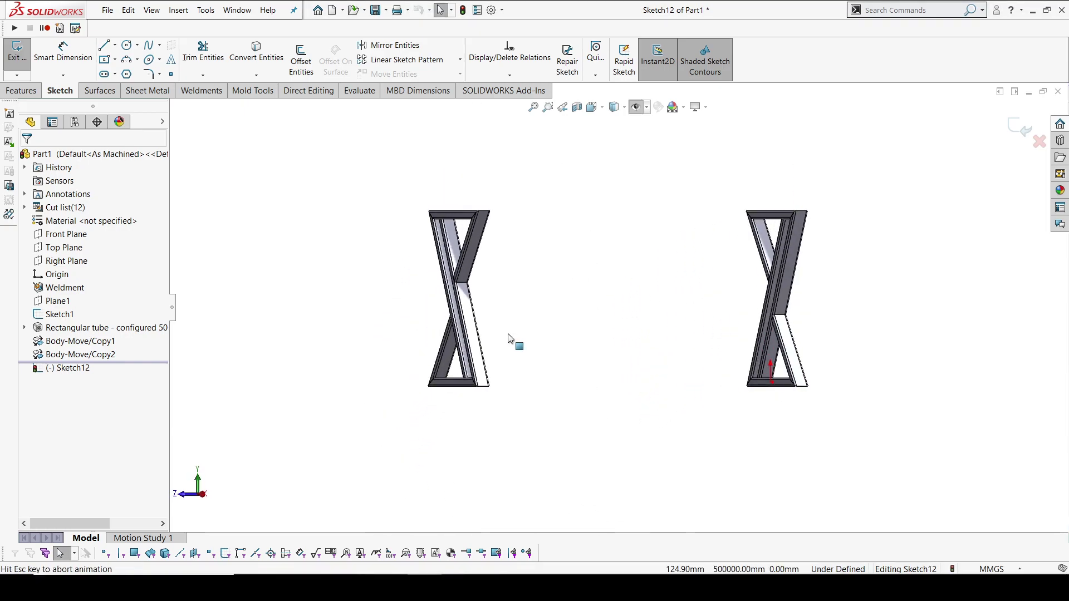
{"action": "scroll", "coordinate": [730, 270], "scroll_direction": "down", "scroll_amount": 3}
{"action": "middle_click_drag", "start_coordinate": [730, 270], "coordinate": [624, 226]}
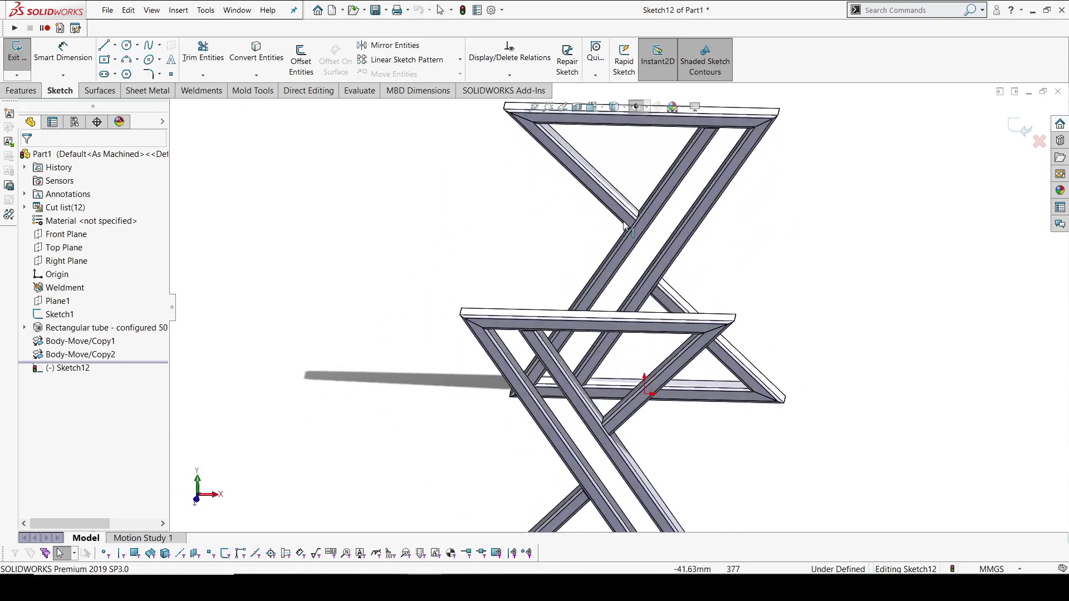
{"action": "scroll", "coordinate": [645, 174], "scroll_direction": "down", "scroll_amount": 3}
{"action": "scroll", "coordinate": [214, 176], "scroll_direction": "down", "scroll_amount": 2}
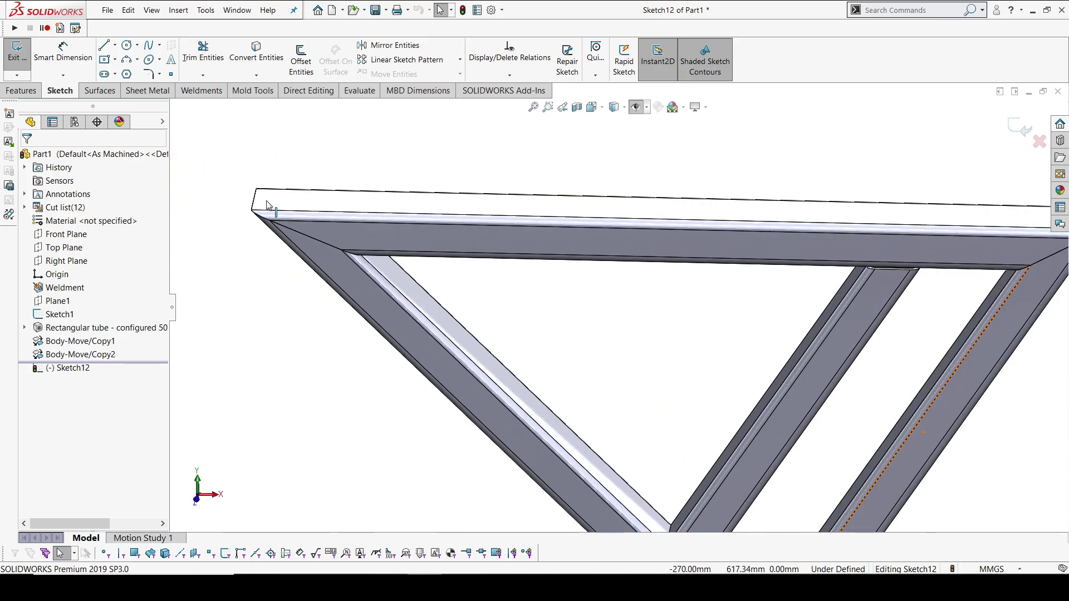
{"action": "left_click", "coordinate": [105, 47]}
{"action": "scroll", "coordinate": [641, 262], "scroll_direction": "up", "scroll_amount": 1}
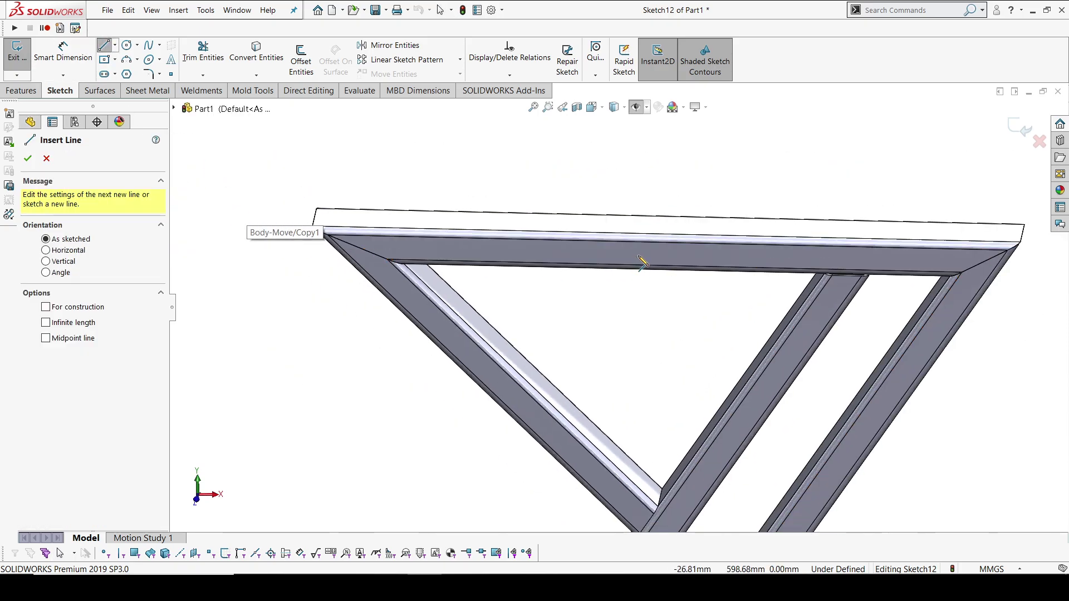
{"action": "left_click", "coordinate": [674, 240]}
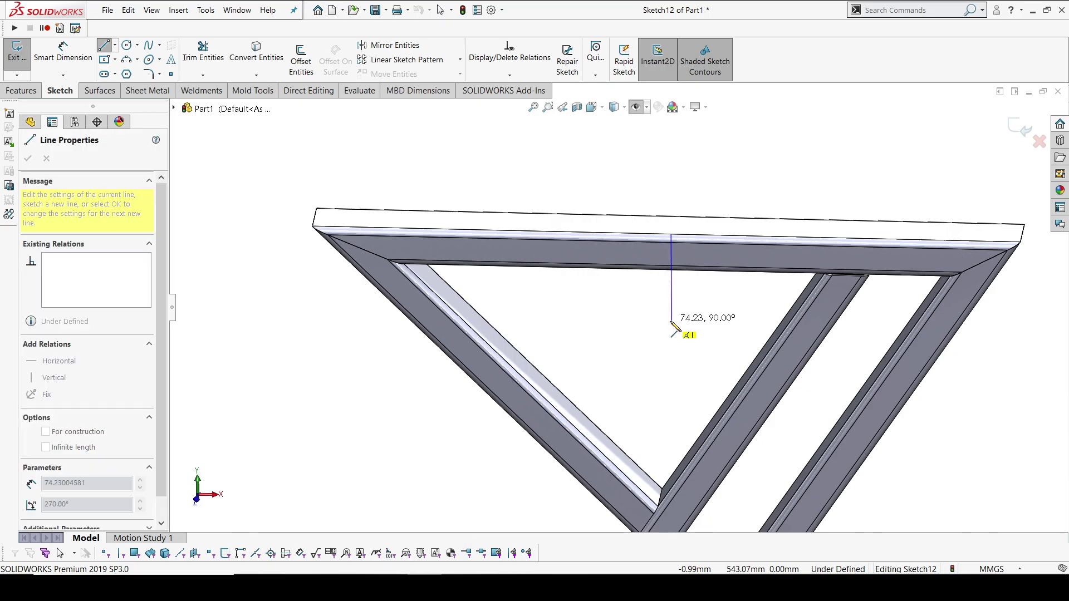
{"action": "left_click", "coordinate": [673, 296]}
{"action": "key", "text": "Escape"}
{"action": "scroll", "coordinate": [683, 247], "scroll_direction": "down", "scroll_amount": 2}
{"action": "middle_click_drag", "start_coordinate": [683, 248], "coordinate": [644, 214]}
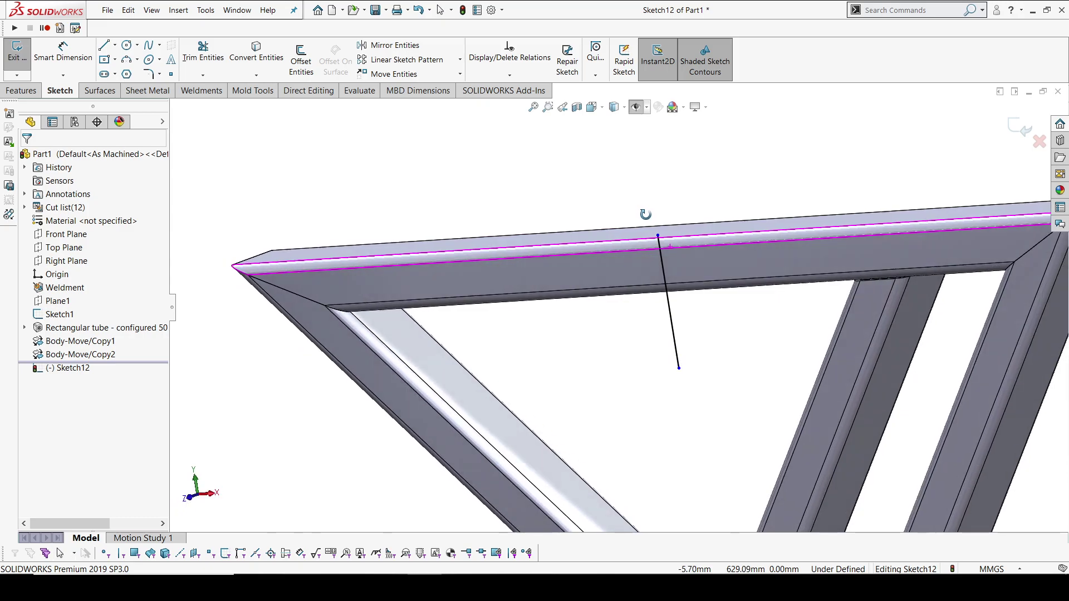
- Exit Sketch12, start deleting it, then dismiss the confirmation
{"action": "left_click", "coordinate": [1021, 126]}
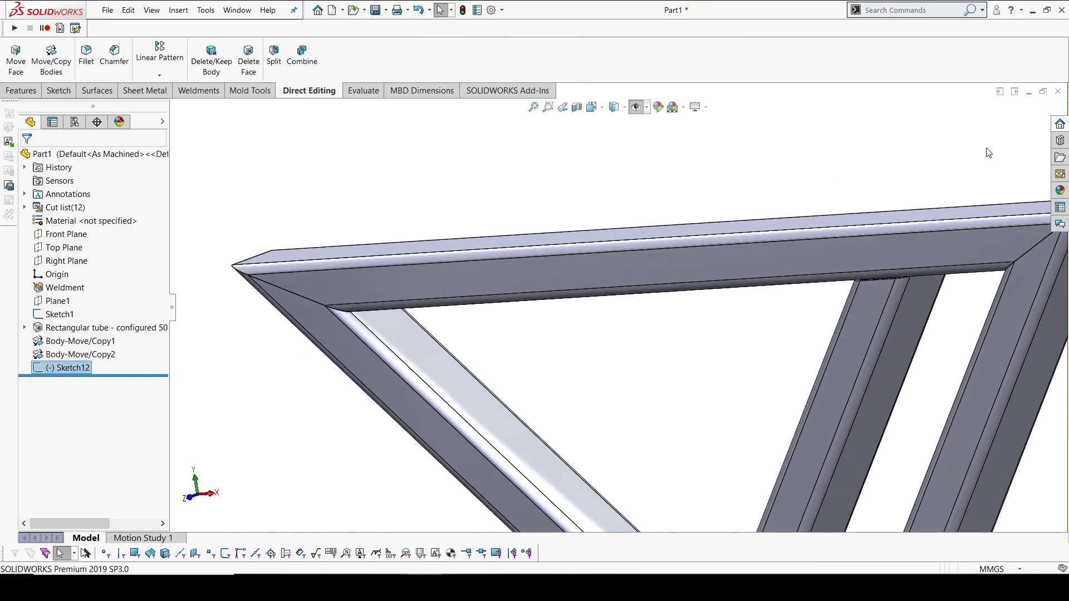
{"action": "left_click_drag", "start_coordinate": [71, 368], "coordinate": [67, 371]}
{"action": "right_click", "coordinate": [67, 372]}
{"action": "left_click", "coordinate": [75, 430]}
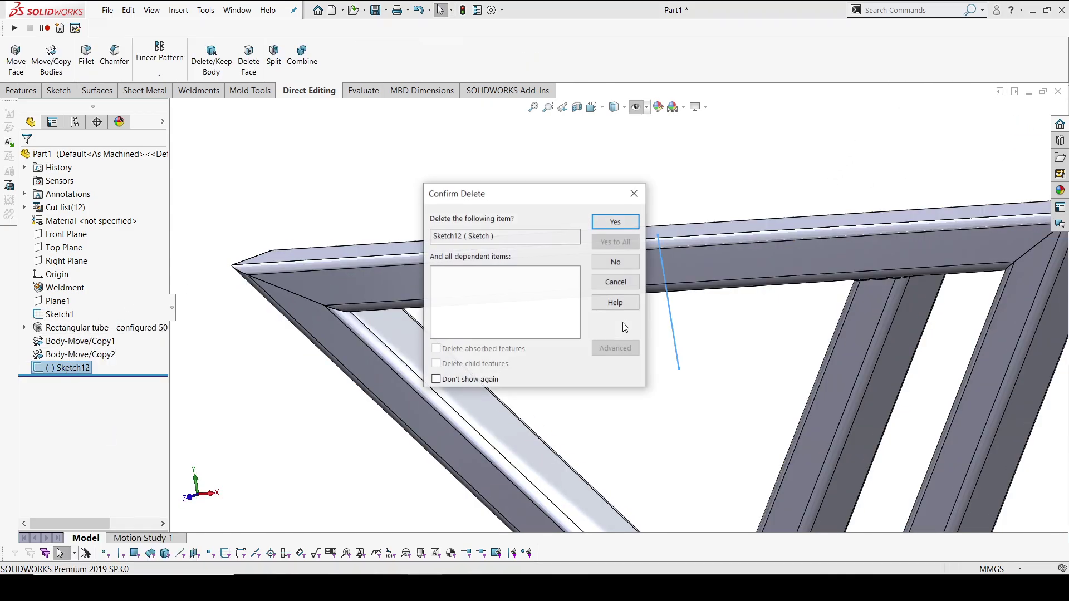
{"action": "left_click", "coordinate": [622, 219]}
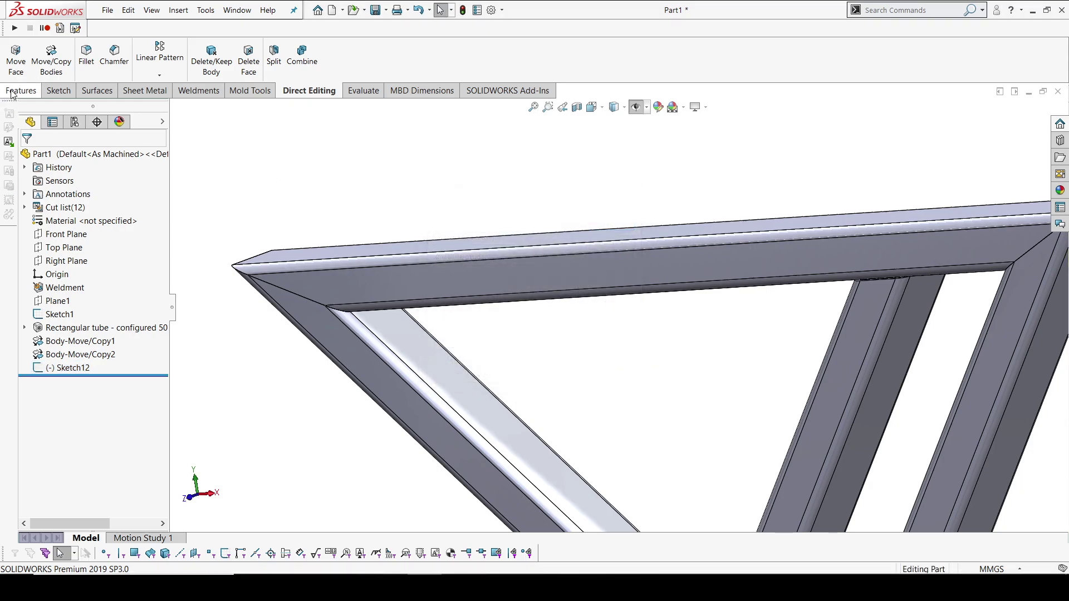
- Create Plane3 midway between the top beam's top and lower faces
{"action": "left_click", "coordinate": [548, 52]}
{"action": "left_click", "coordinate": [556, 152]}
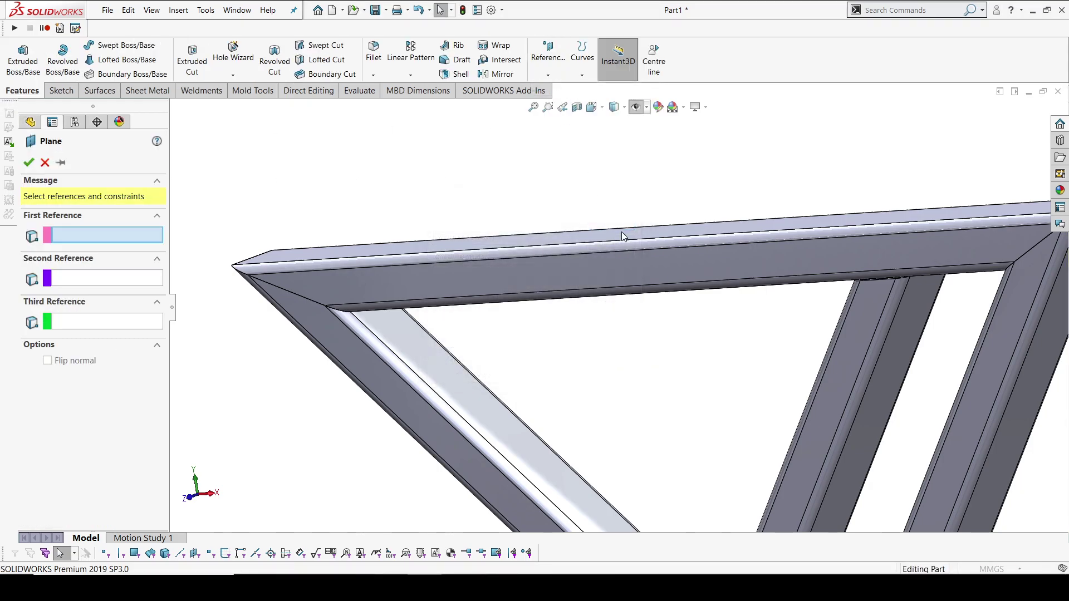
{"action": "left_click", "coordinate": [619, 241]}
{"action": "middle_click_drag", "start_coordinate": [619, 242], "coordinate": [641, 307]}
{"action": "left_click", "coordinate": [640, 308]}
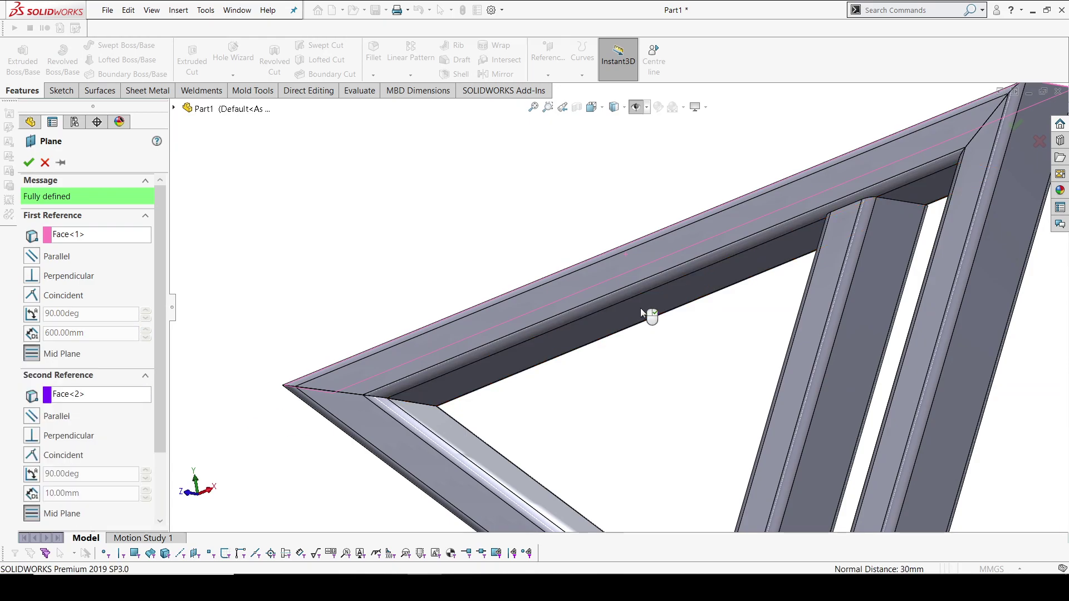
{"action": "mouse_move", "coordinate": [326, 305]}
{"action": "middle_mouse_down"}
{"action": "mouse_move", "coordinate": [354, 377]}
{"action": "mouse_move", "coordinate": [543, 187]}
{"action": "mouse_move", "coordinate": [641, 326]}
{"action": "middle_mouse_up"}
{"action": "scroll", "coordinate": [640, 325], "scroll_direction": "down", "scroll_amount": 2}
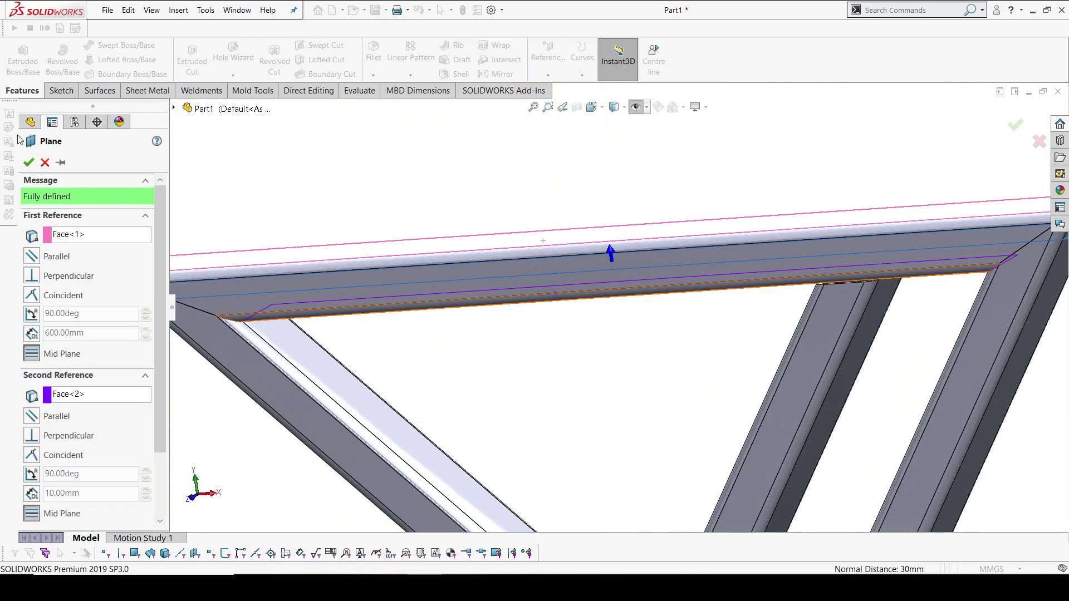
{"action": "left_click", "coordinate": [27, 162]}
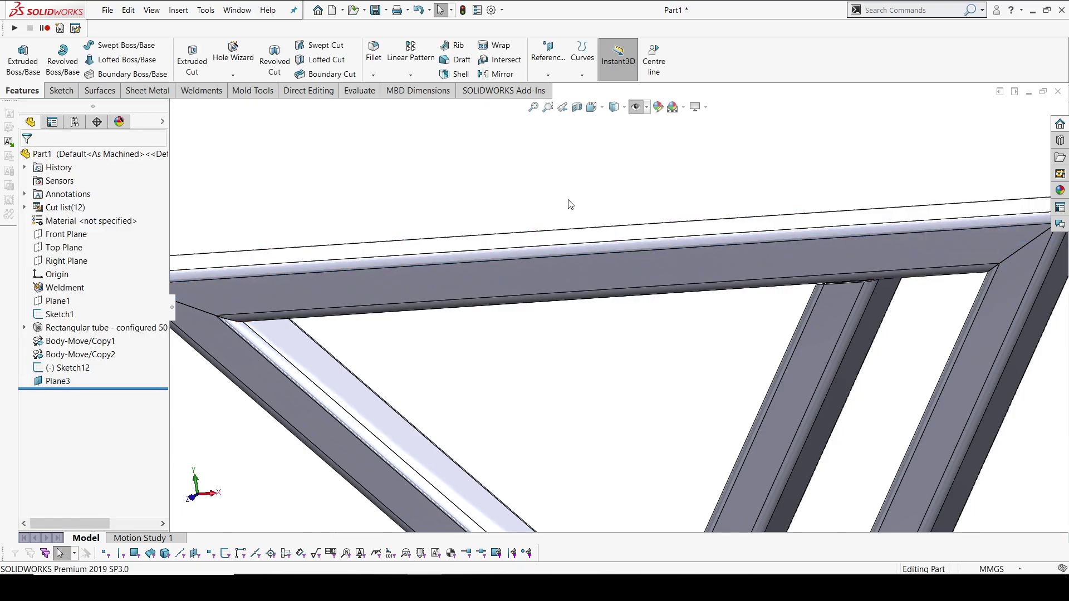
- Delete Sketch12 from the feature tree, confirming Yes
{"action": "left_click", "coordinate": [63, 368]}
{"action": "right_click", "coordinate": [52, 369]}
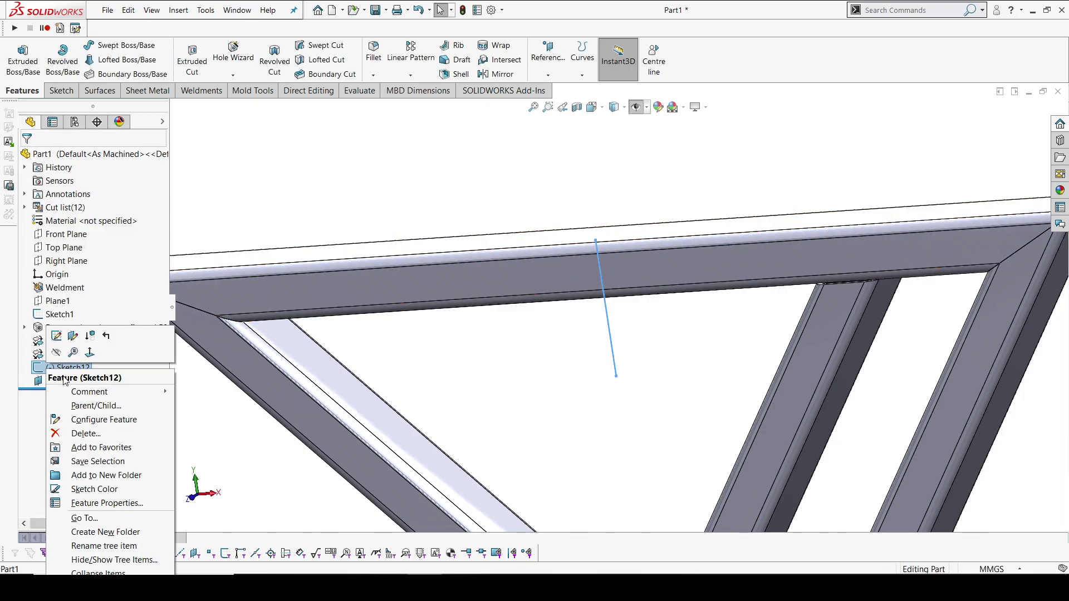
{"action": "left_click", "coordinate": [88, 431]}
{"action": "left_click", "coordinate": [606, 220]}
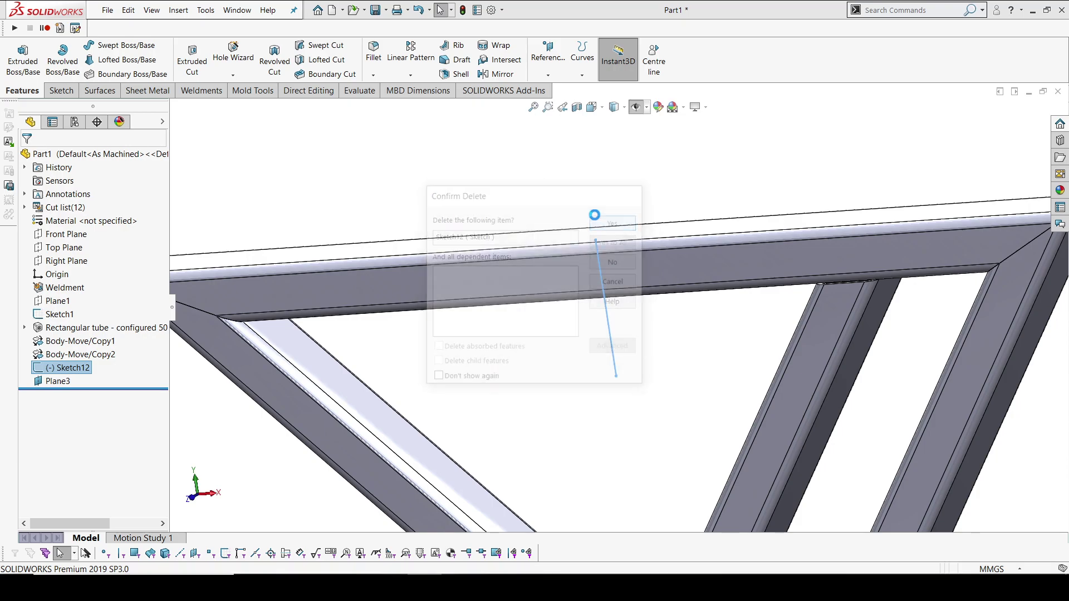
{"action": "left_click", "coordinate": [58, 367]}
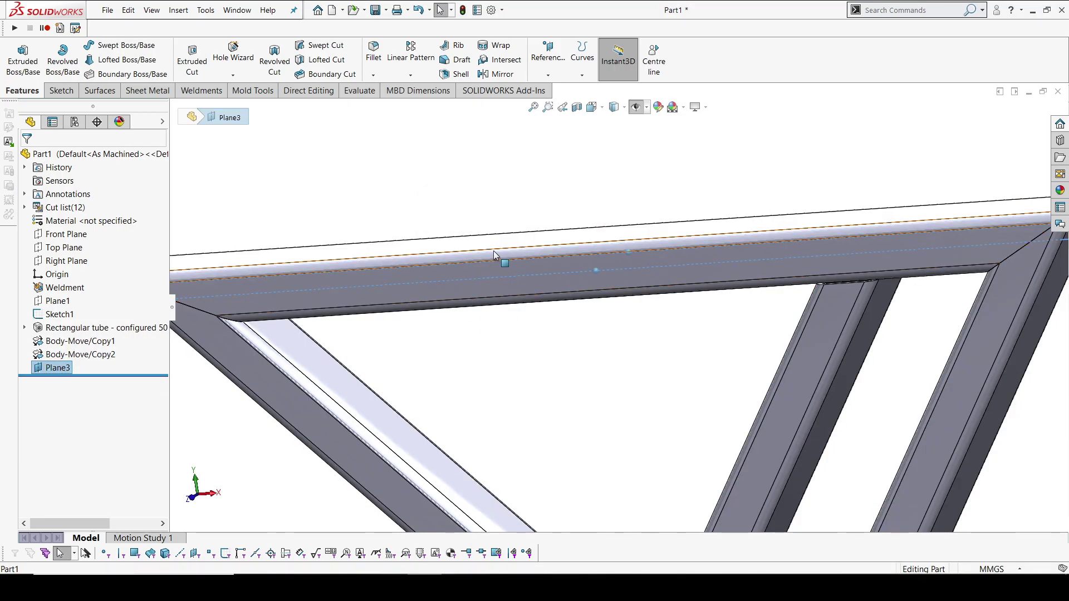
- Sketch a crossbar line between the two frames on Plane3 in top view
{"action": "right_click", "coordinate": [66, 371]}
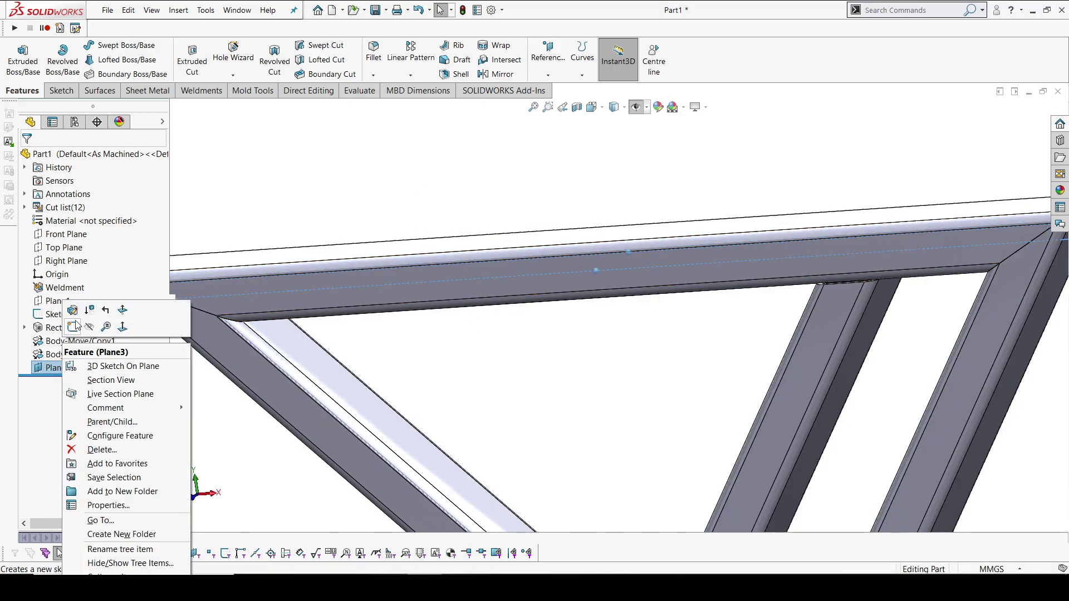
{"action": "left_click", "coordinate": [73, 330]}
{"action": "key", "text": "space"}
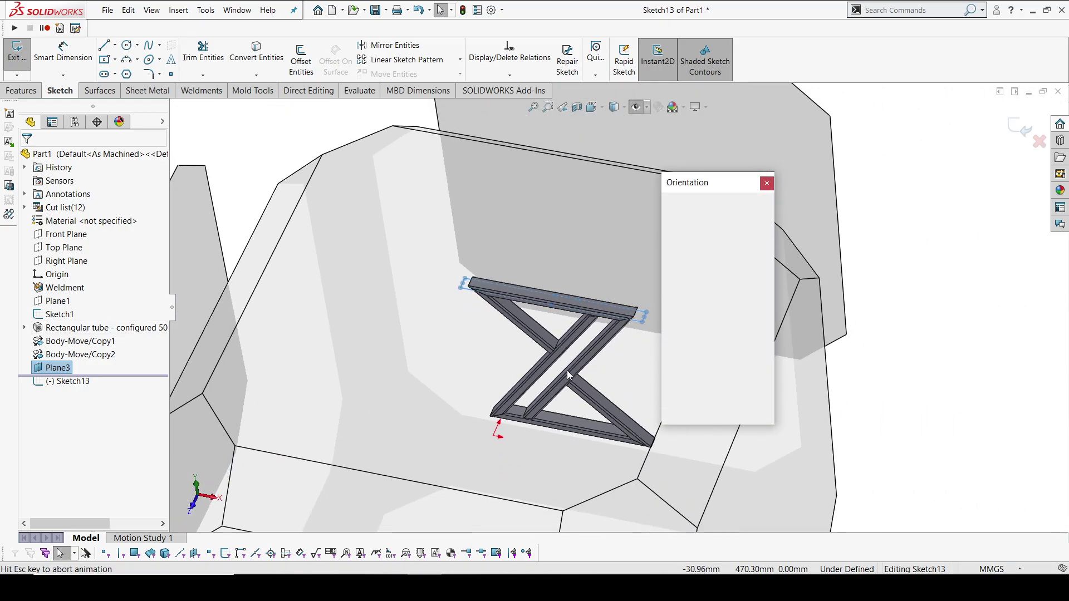
{"action": "left_click", "coordinate": [501, 278]}
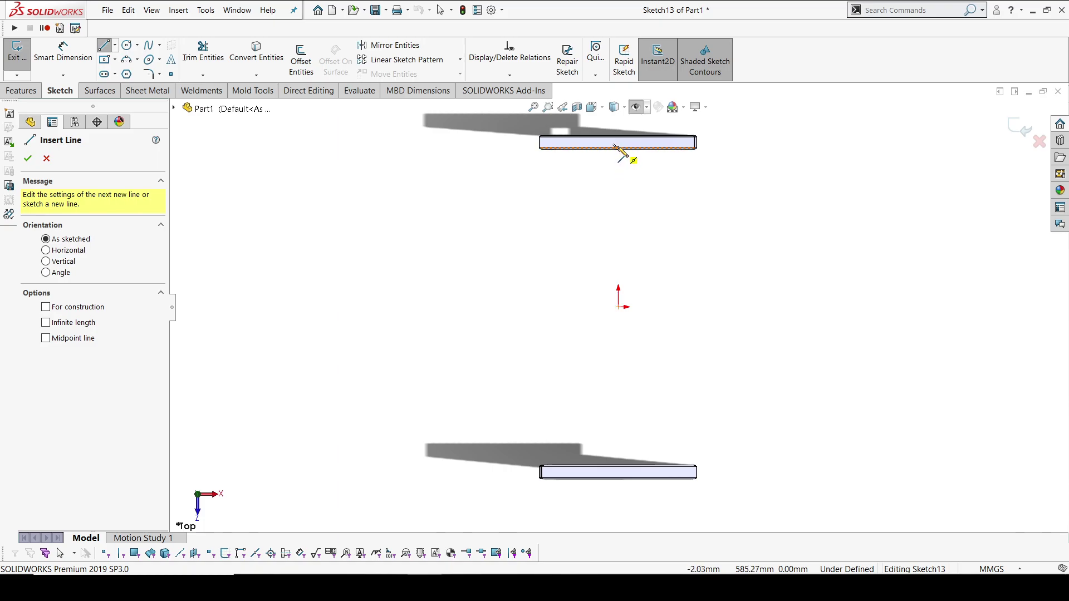
{"action": "left_click", "coordinate": [616, 147]}
{"action": "scroll", "coordinate": [627, 473], "scroll_direction": "down", "scroll_amount": 3}
{"action": "scroll", "coordinate": [622, 424], "scroll_direction": "down", "scroll_amount": 3}
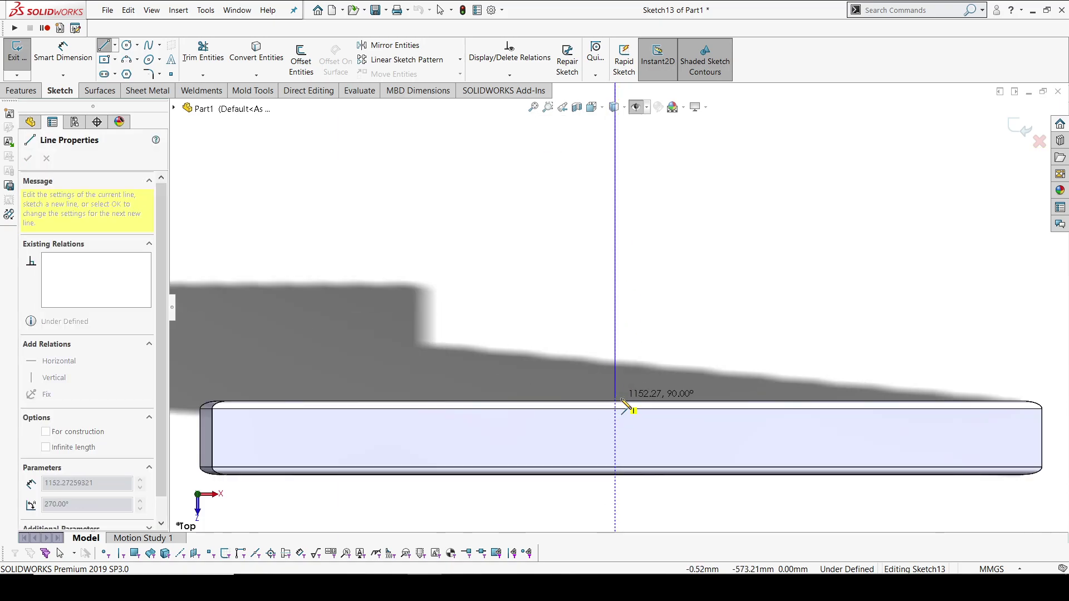
{"action": "left_click", "coordinate": [616, 406]}
{"action": "key", "text": "Escape"}
{"action": "scroll", "coordinate": [623, 251], "scroll_direction": "up", "scroll_amount": 5}
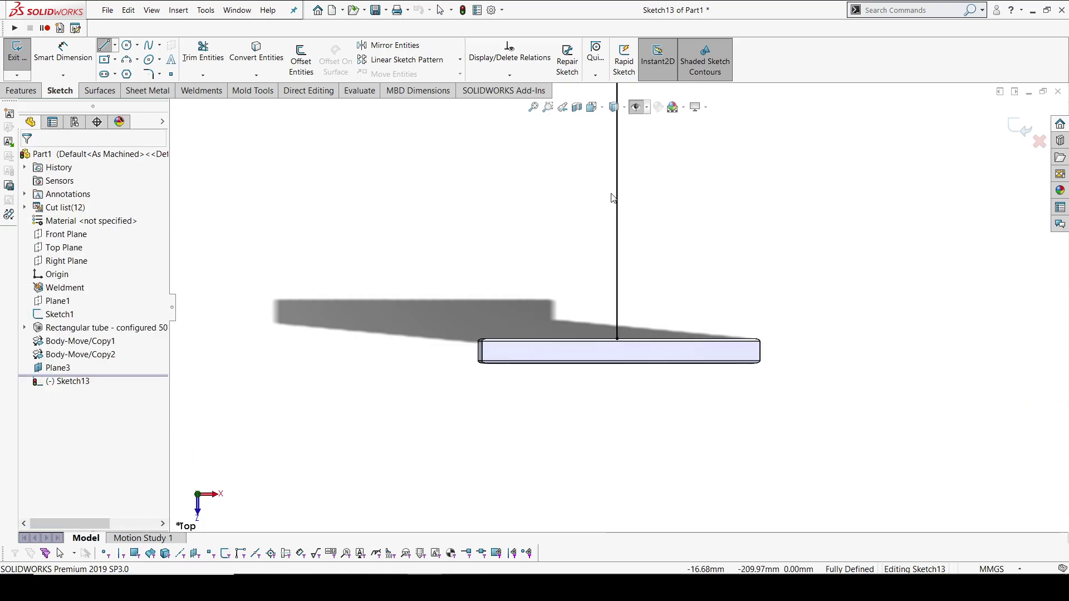
{"action": "scroll", "coordinate": [606, 176], "scroll_direction": "up", "scroll_amount": 2}
{"action": "scroll", "coordinate": [604, 166], "scroll_direction": "down", "scroll_amount": 3}
{"action": "scroll", "coordinate": [681, 468], "scroll_direction": "down", "scroll_amount": 2}
{"action": "scroll", "coordinate": [674, 463], "scroll_direction": "up", "scroll_amount": 2}
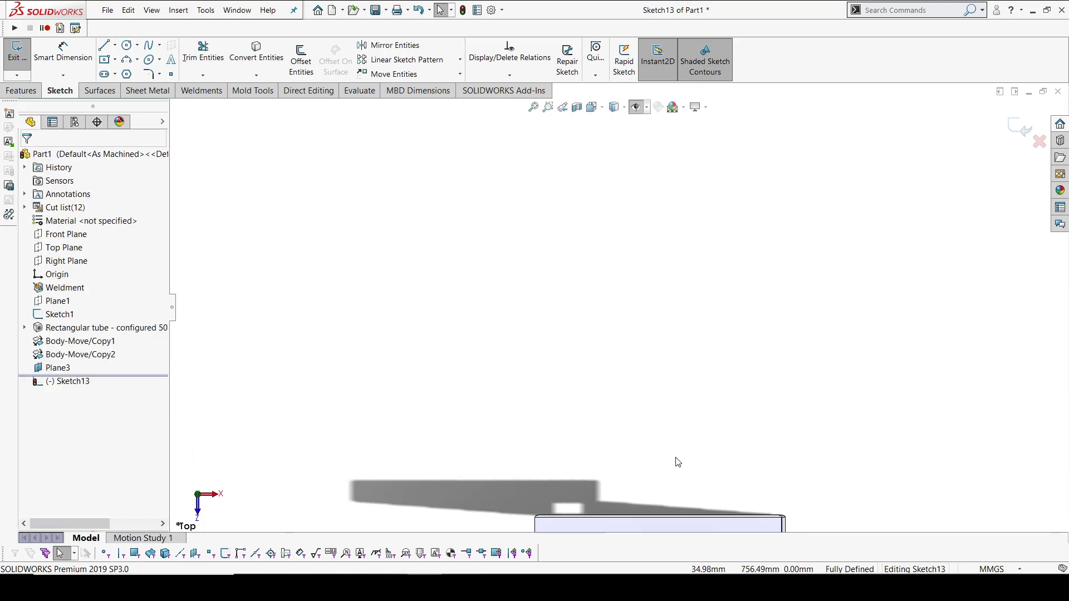
{"action": "scroll", "coordinate": [548, 362], "scroll_direction": "down", "scroll_amount": 3}
{"action": "scroll", "coordinate": [548, 363], "scroll_direction": "down", "scroll_amount": 3}
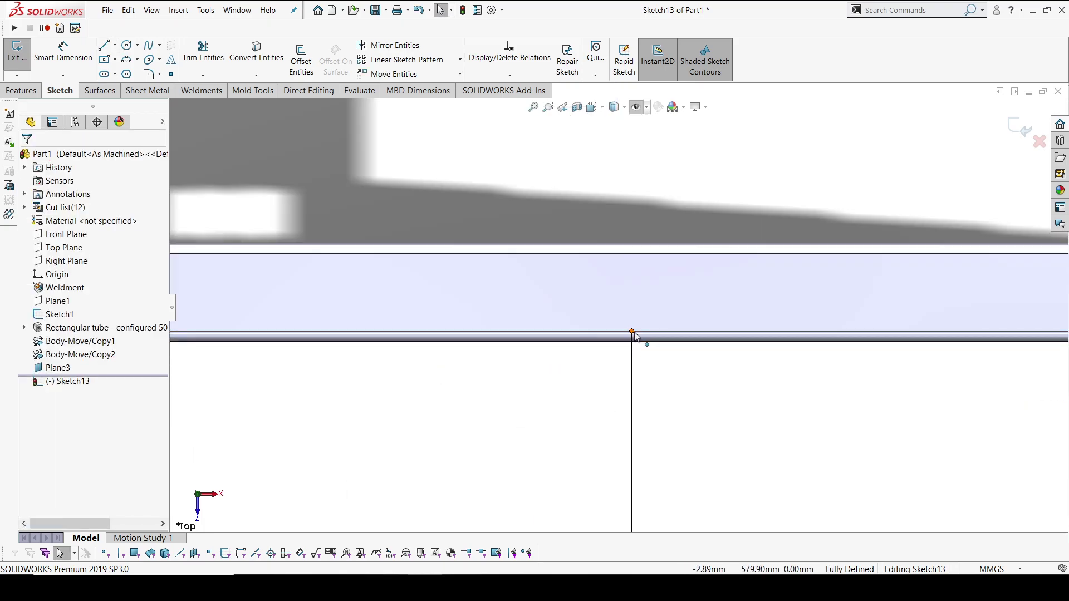
- Make the line's top endpoint coincident with the tube edge and exit the sketch
{"action": "left_click", "coordinate": [633, 339]}
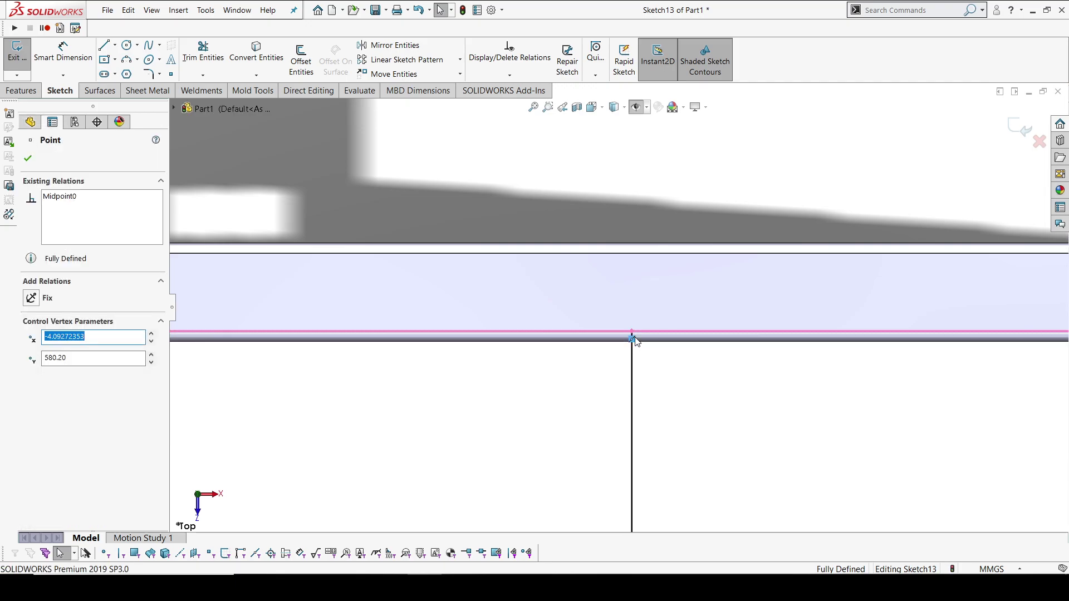
{"action": "mouse_move", "coordinate": [633, 338]}
{"action": "left_mouse_down"}
{"action": "mouse_move", "coordinate": [633, 351]}
{"action": "mouse_move", "coordinate": [632, 341]}
{"action": "left_mouse_up"}
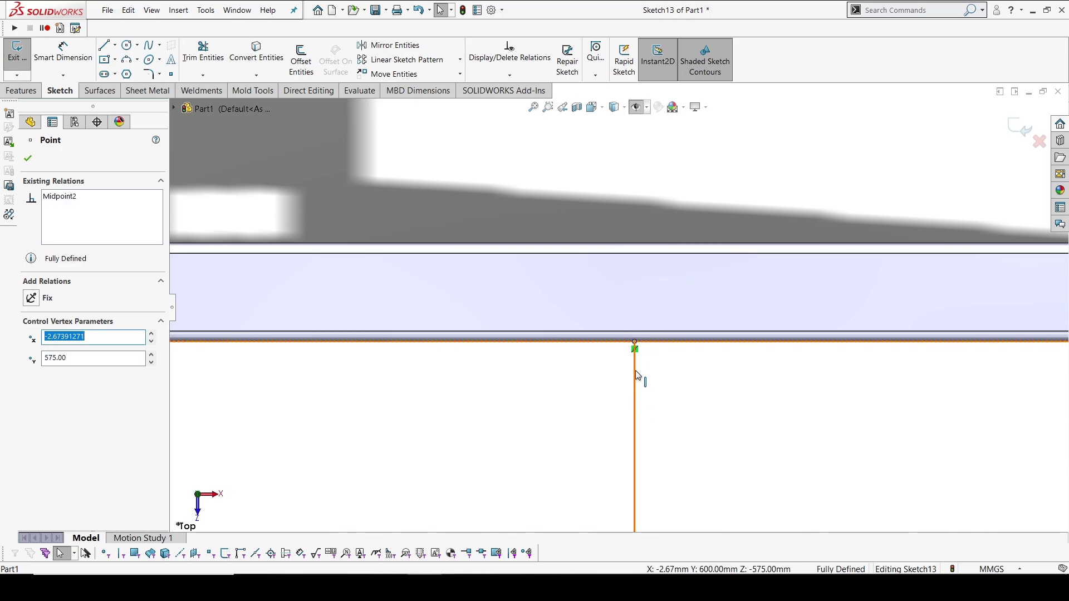
{"action": "left_click", "coordinate": [641, 363]}
{"action": "scroll", "coordinate": [638, 368], "scroll_direction": "up", "scroll_amount": 5}
{"action": "scroll", "coordinate": [632, 395], "scroll_direction": "up", "scroll_amount": 3}
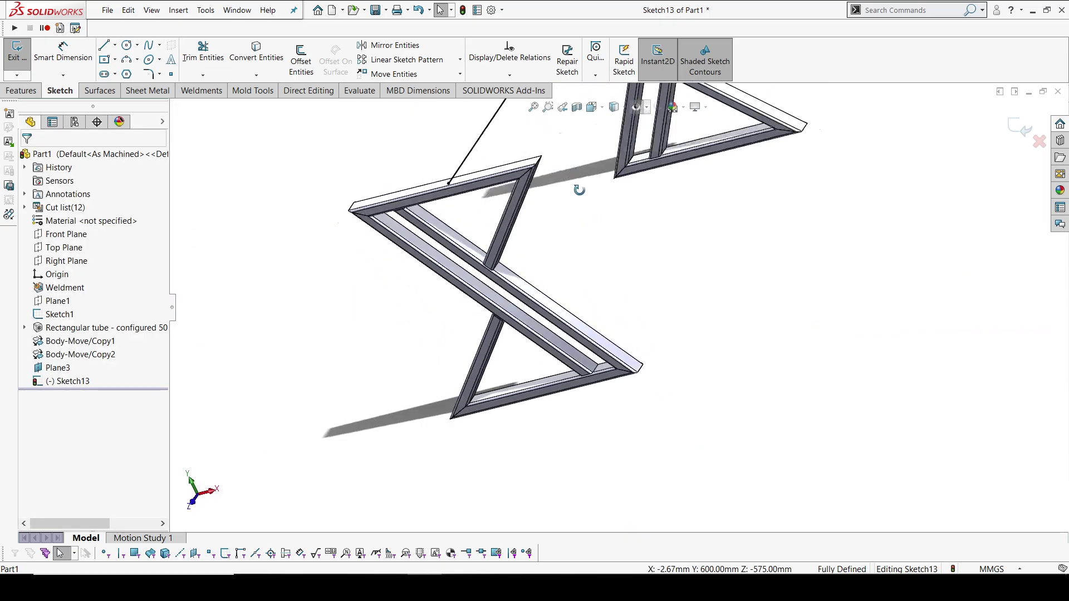
{"action": "mouse_move", "coordinate": [620, 365]}
{"action": "middle_mouse_down"}
{"action": "mouse_move", "coordinate": [563, 186]}
{"action": "mouse_move", "coordinate": [717, 424]}
{"action": "mouse_move", "coordinate": [542, 280]}
{"action": "mouse_move", "coordinate": [585, 239]}
{"action": "middle_mouse_up"}
{"action": "scroll", "coordinate": [717, 424], "scroll_direction": "up", "scroll_amount": 3}
{"action": "scroll", "coordinate": [758, 300], "scroll_direction": "up", "scroll_amount": 2}
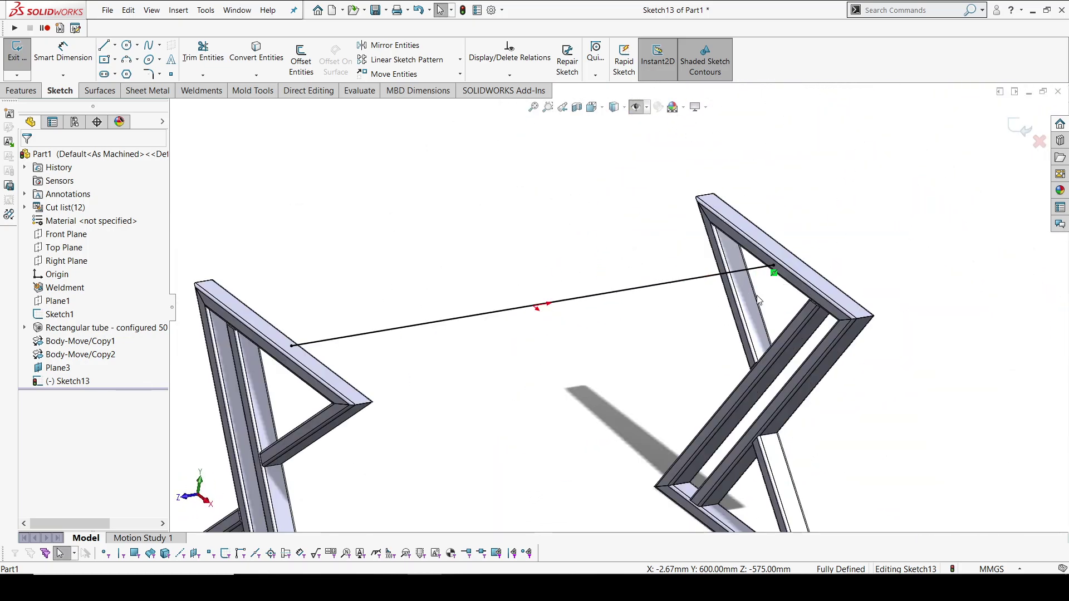
{"action": "left_click", "coordinate": [1020, 127]}
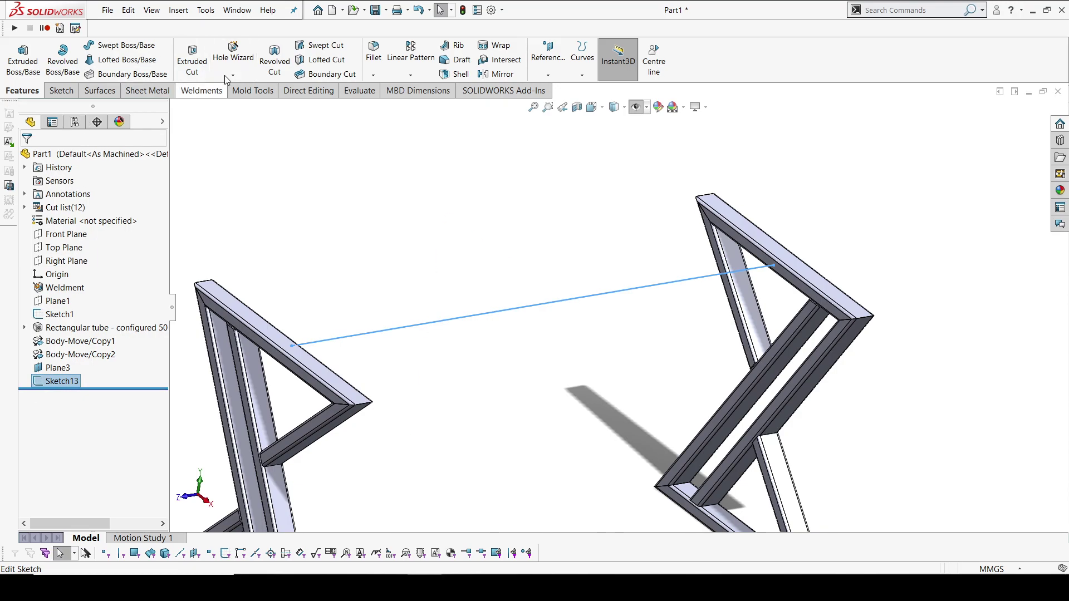
- Add an iso 50x30x2.6 rectangular tube along Line1, profile rotated 90°
{"action": "left_click", "coordinate": [205, 94]}
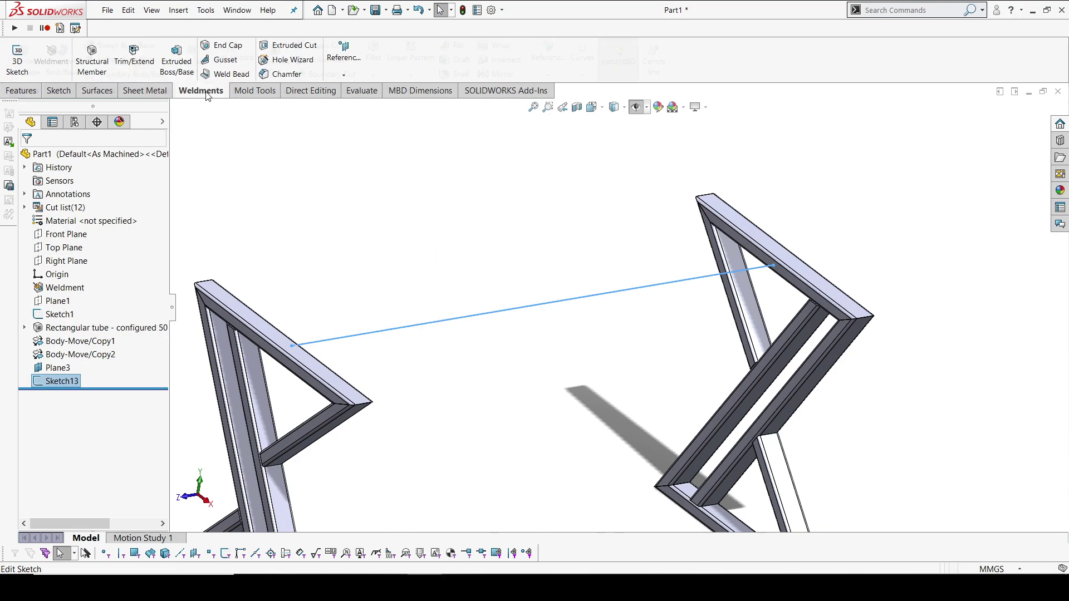
{"action": "left_click", "coordinate": [93, 55]}
{"action": "left_click", "coordinate": [92, 357]}
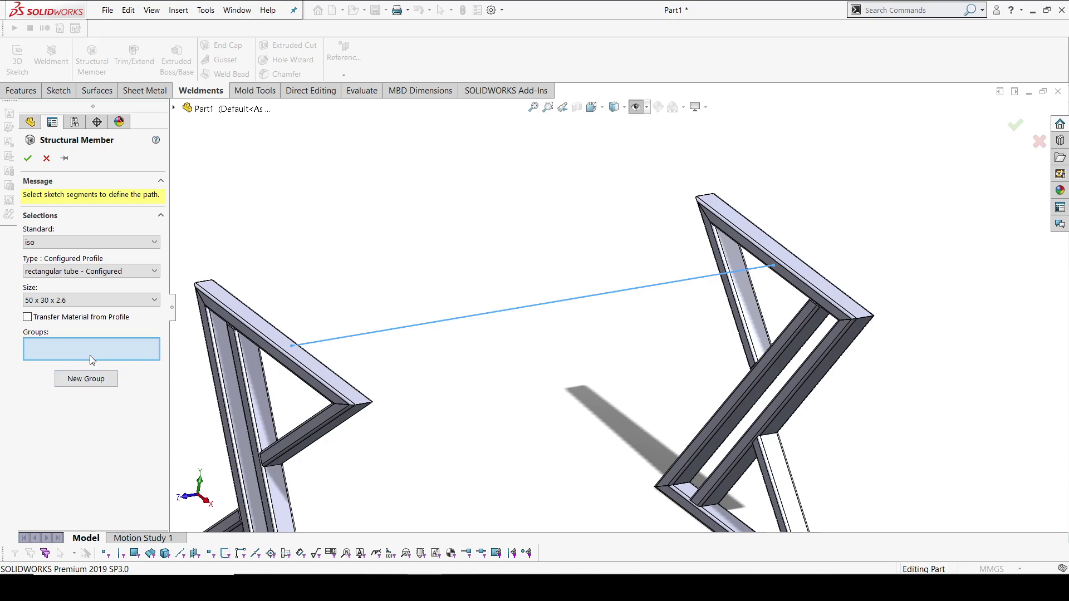
{"action": "left_click", "coordinate": [457, 323]}
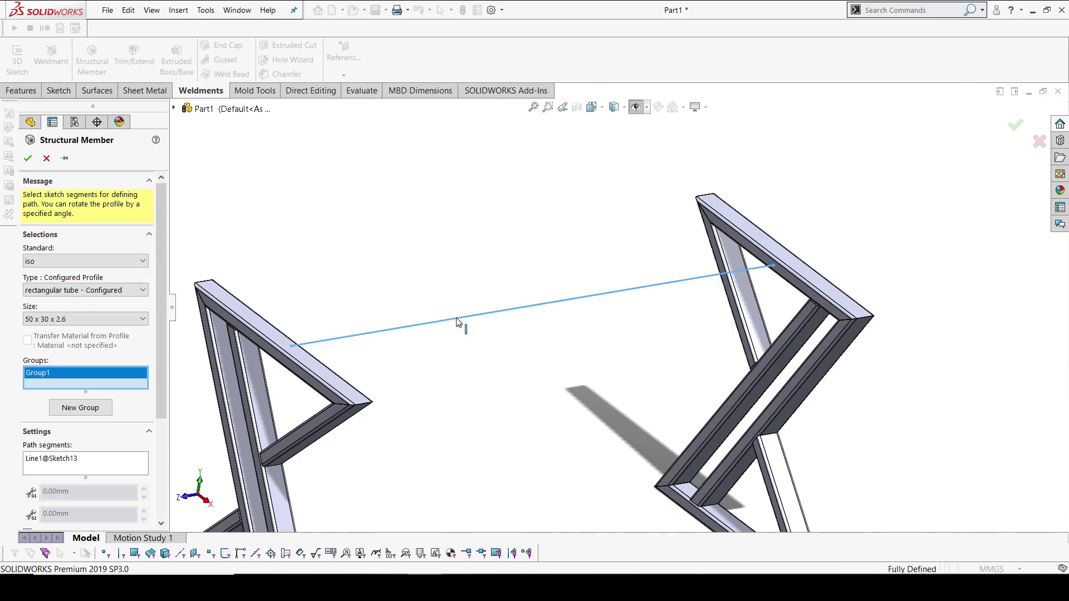
{"action": "scroll", "coordinate": [155, 370], "scroll_direction": "down", "scroll_amount": 3}
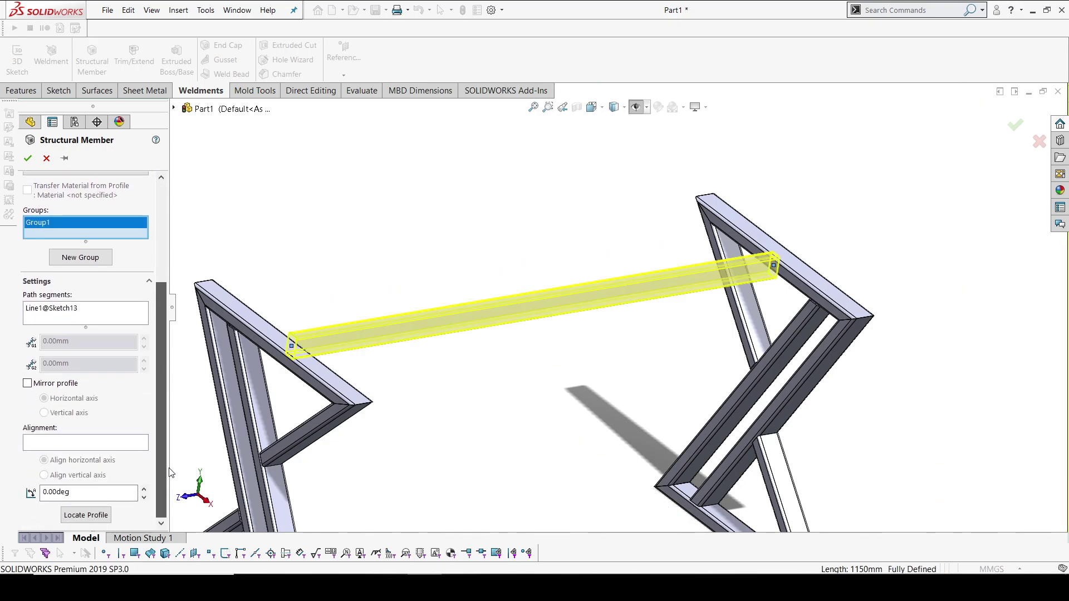
{"action": "left_click", "coordinate": [84, 490]}
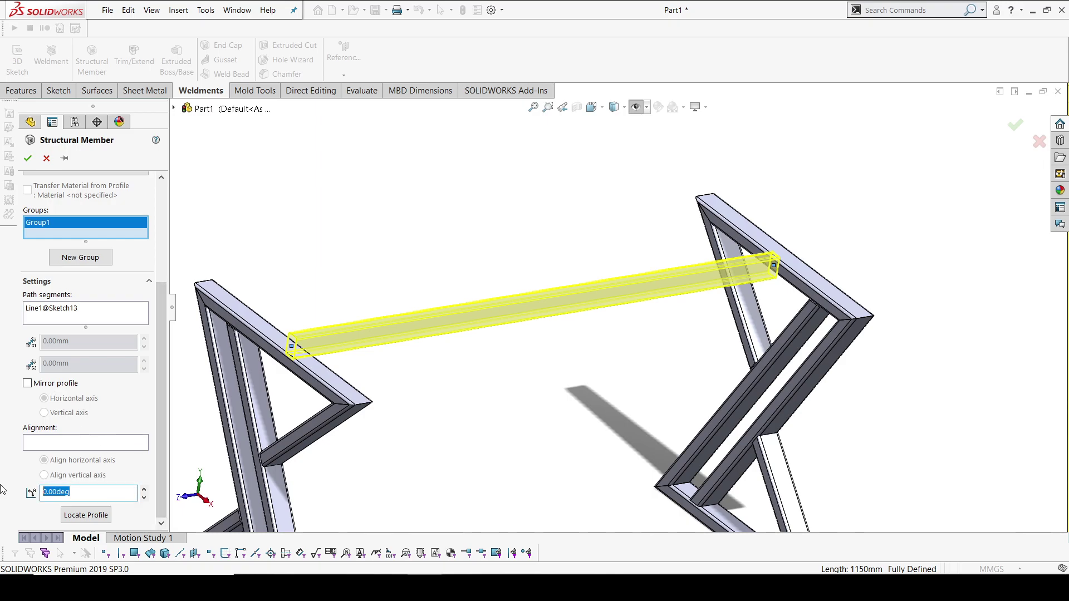
{"action": "type", "text": "90"}
{"action": "type", "text": ".00deg"}
{"action": "key", "text": "Return"}
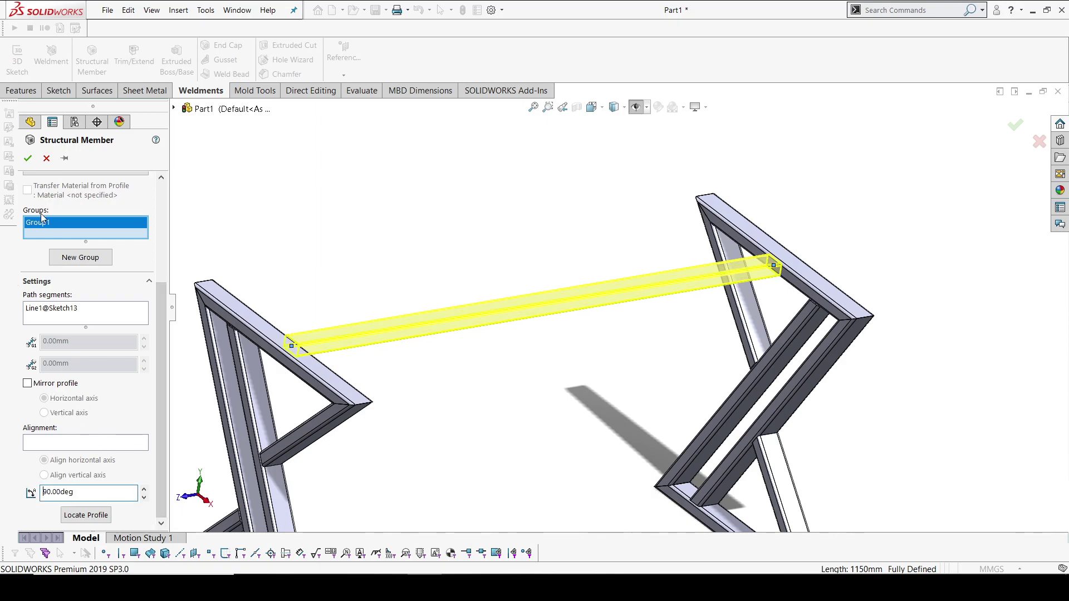
{"action": "left_click", "coordinate": [26, 158]}
{"action": "scroll", "coordinate": [673, 234], "scroll_direction": "down", "scroll_amount": 3}
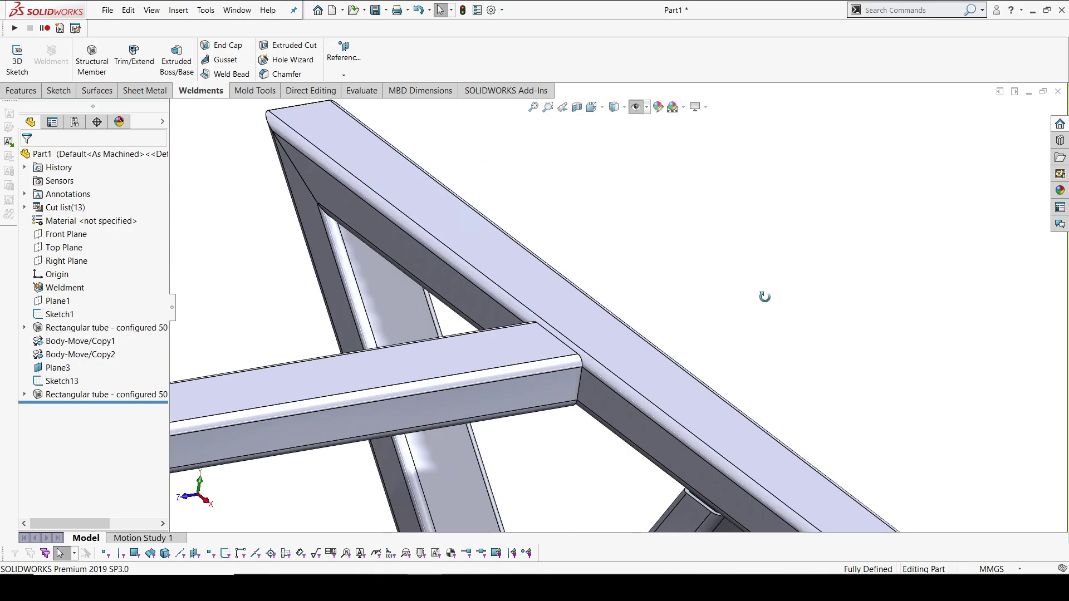
{"action": "scroll", "coordinate": [736, 247], "scroll_direction": "down", "scroll_amount": 3}
{"action": "scroll", "coordinate": [735, 247], "scroll_direction": "up", "scroll_amount": 5}
{"action": "middle_click_drag", "start_coordinate": [501, 398], "coordinate": [545, 424]}
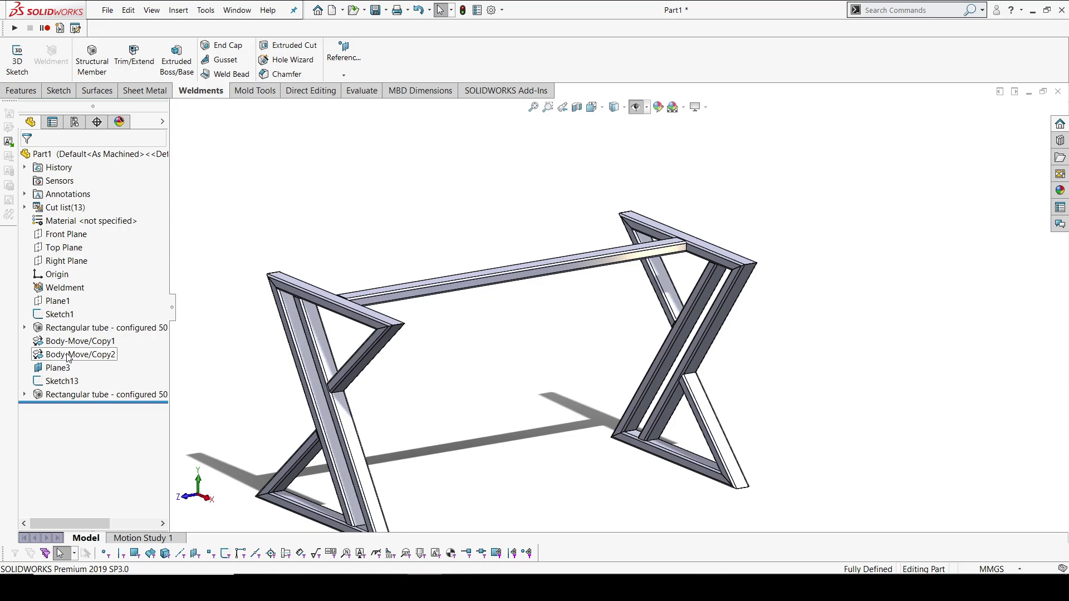
{"action": "middle_click_drag", "start_coordinate": [667, 334], "coordinate": [693, 318]}
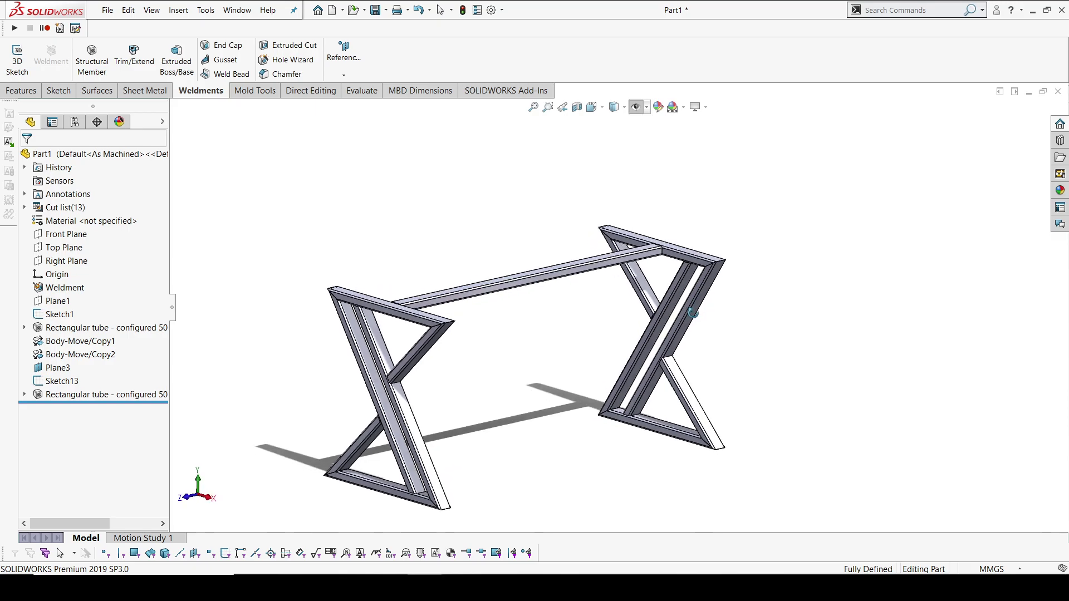
{"action": "scroll", "coordinate": [614, 269], "scroll_direction": "up", "scroll_amount": 2}
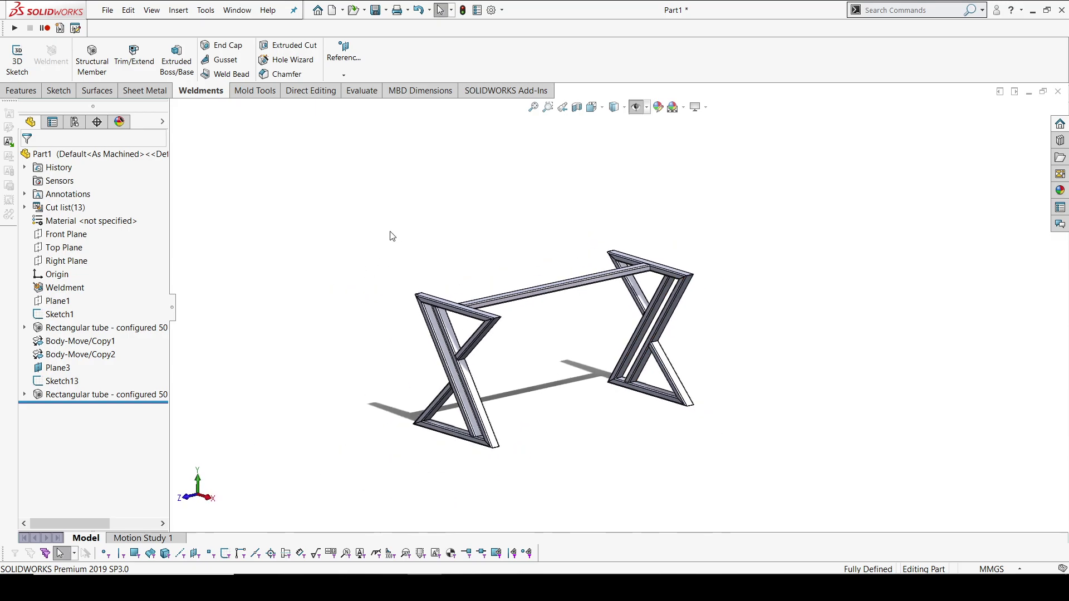
{"action": "left_click_drag", "start_coordinate": [299, 187], "coordinate": [833, 469]}
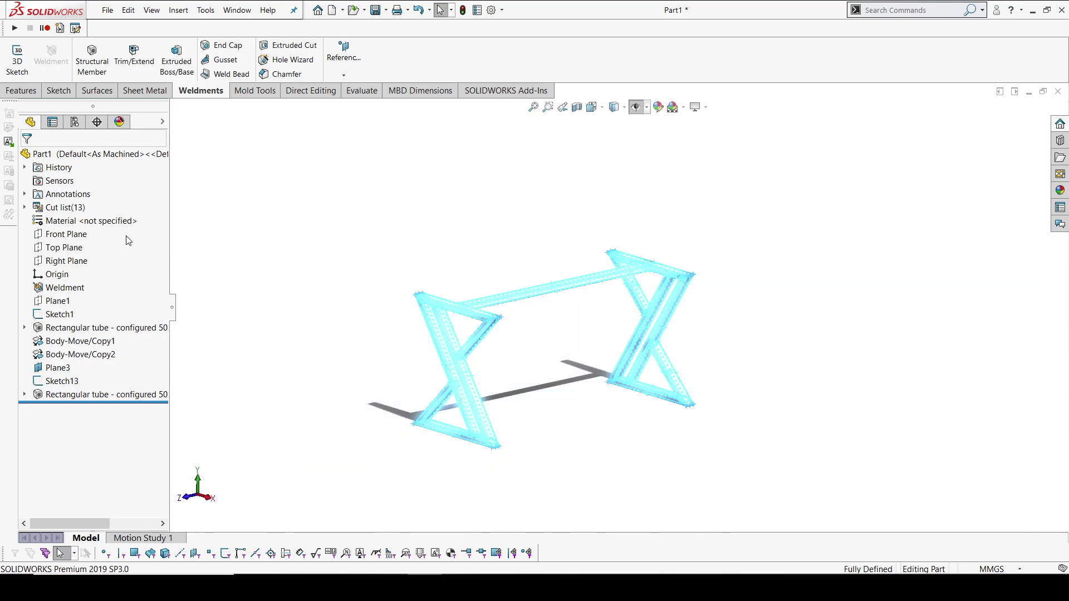
{"action": "left_click", "coordinate": [122, 123]}
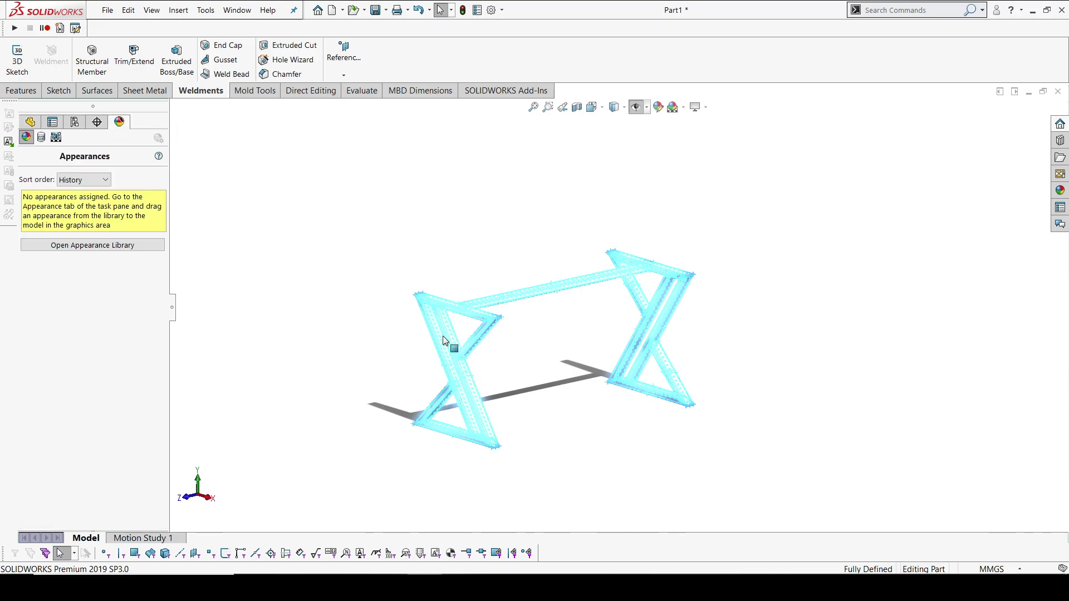
{"action": "scroll", "coordinate": [526, 299], "scroll_direction": "down", "scroll_amount": 2}
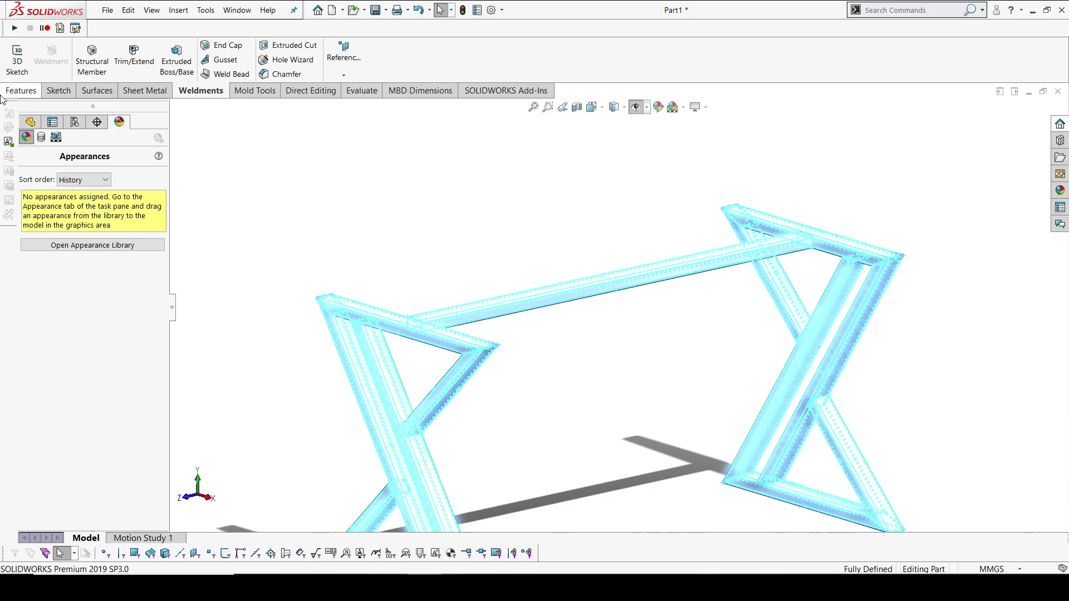
- Assign Plain Carbon Steel to the part through Edit Material
{"action": "left_click", "coordinate": [30, 122]}
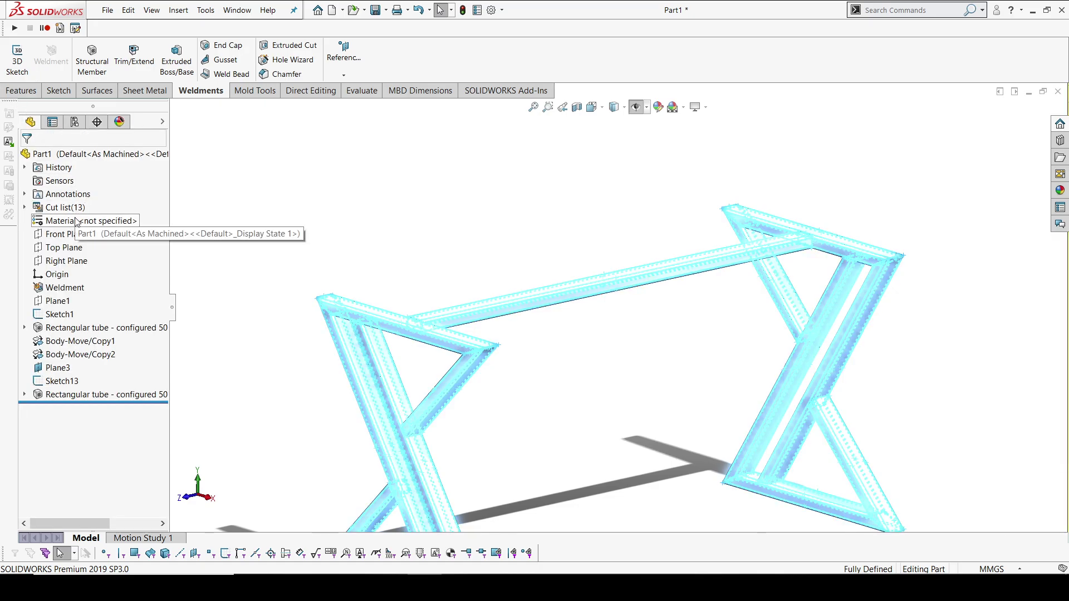
{"action": "right_click", "coordinate": [121, 223]}
{"action": "left_click", "coordinate": [126, 227]}
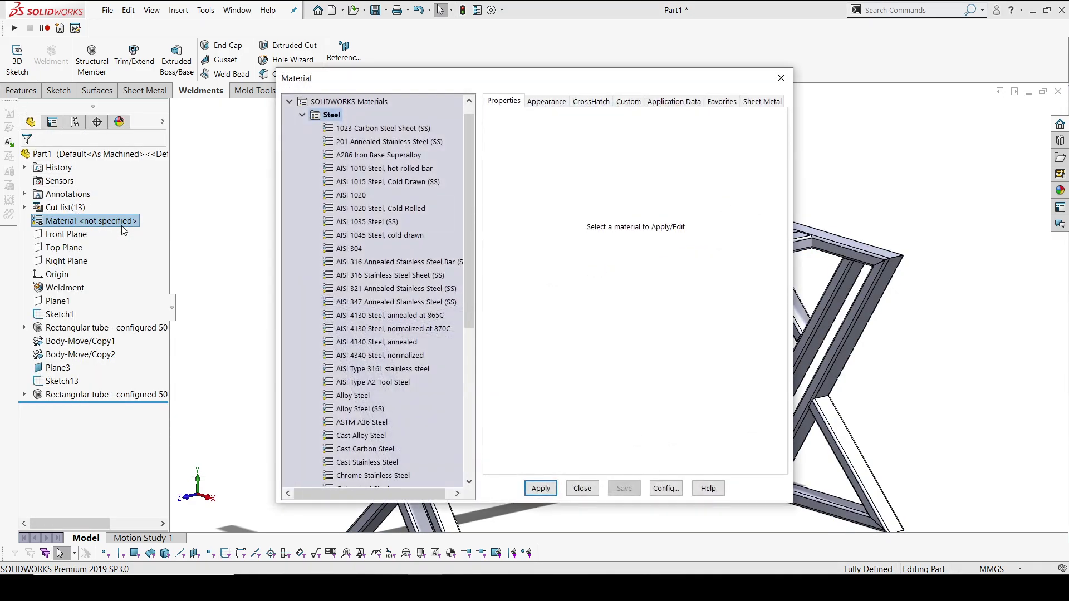
{"action": "scroll", "coordinate": [364, 284], "scroll_direction": "down", "scroll_amount": 5}
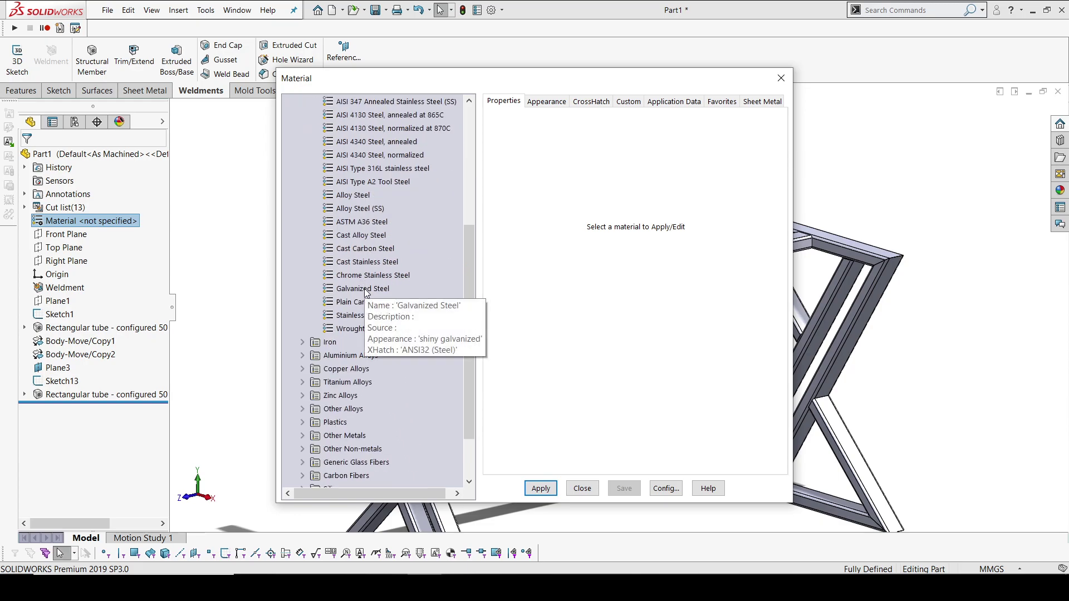
{"action": "left_click", "coordinate": [366, 302]}
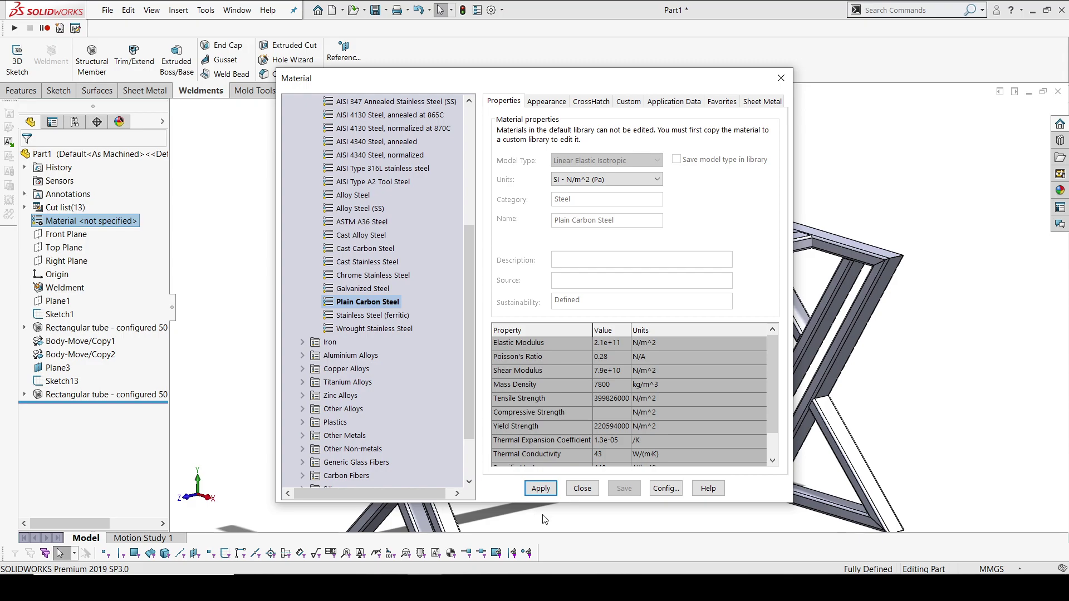
{"action": "left_click", "coordinate": [548, 492]}
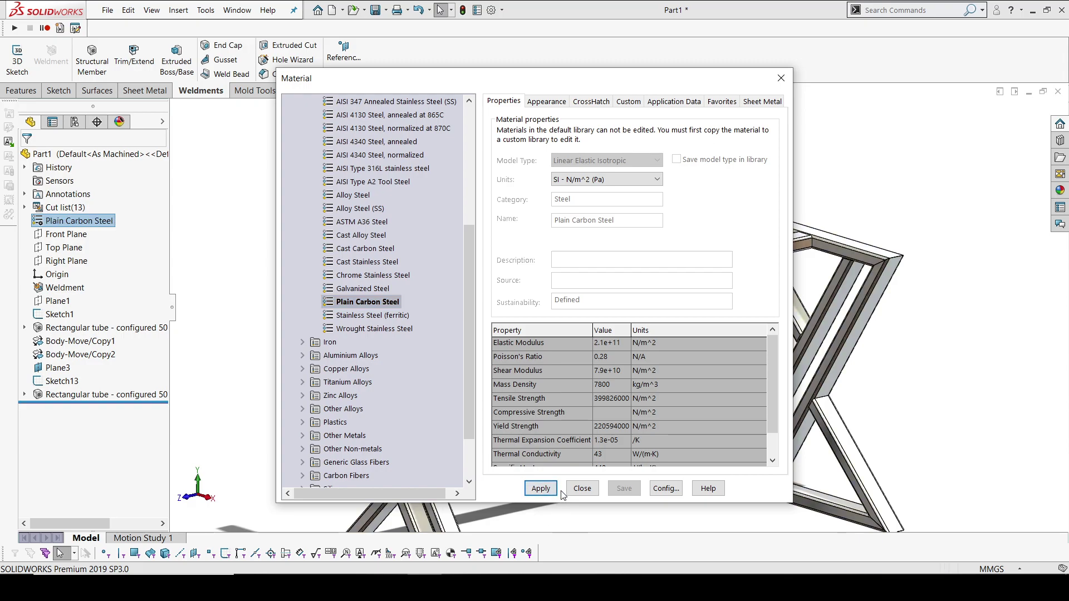
{"action": "left_click", "coordinate": [581, 489]}
{"action": "scroll", "coordinate": [389, 229], "scroll_direction": "up", "scroll_amount": 3}
- Give the left frame's top tube a grey colour and add the left leg tubes
{"action": "left_click_drag", "start_coordinate": [359, 215], "coordinate": [828, 479]}
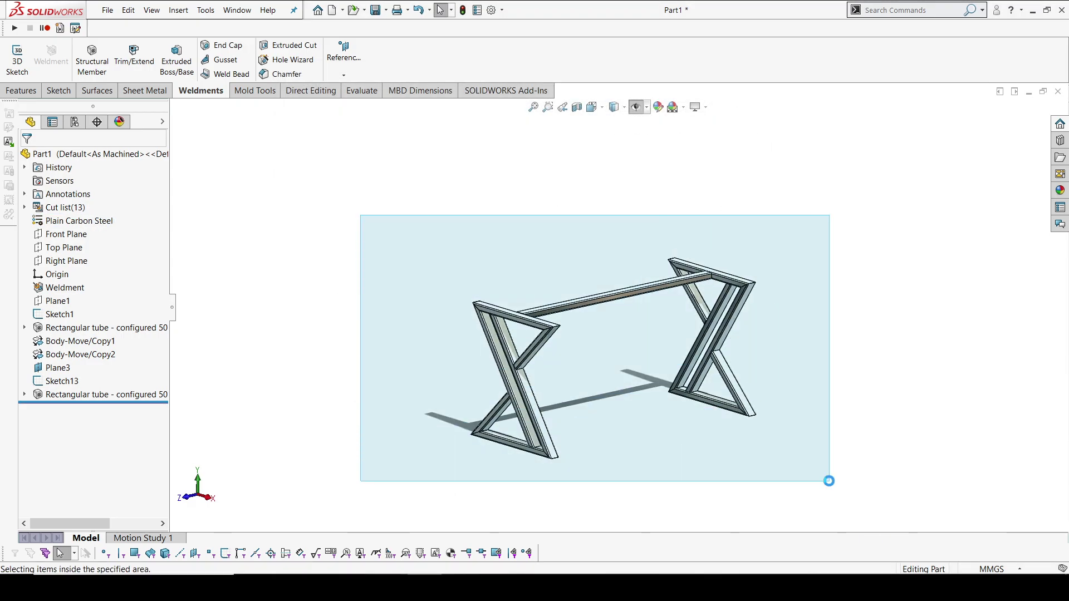
{"action": "scroll", "coordinate": [509, 313], "scroll_direction": "down", "scroll_amount": 3}
{"action": "scroll", "coordinate": [522, 318], "scroll_direction": "down", "scroll_amount": 3}
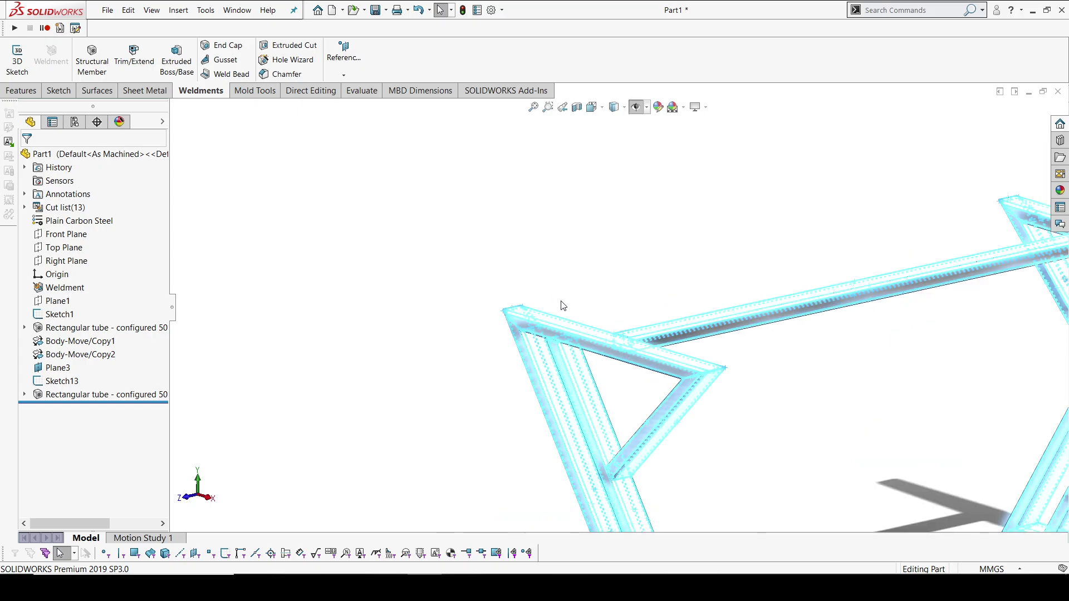
{"action": "right_click", "coordinate": [547, 329]}
{"action": "mouse_move", "coordinate": [623, 266]}
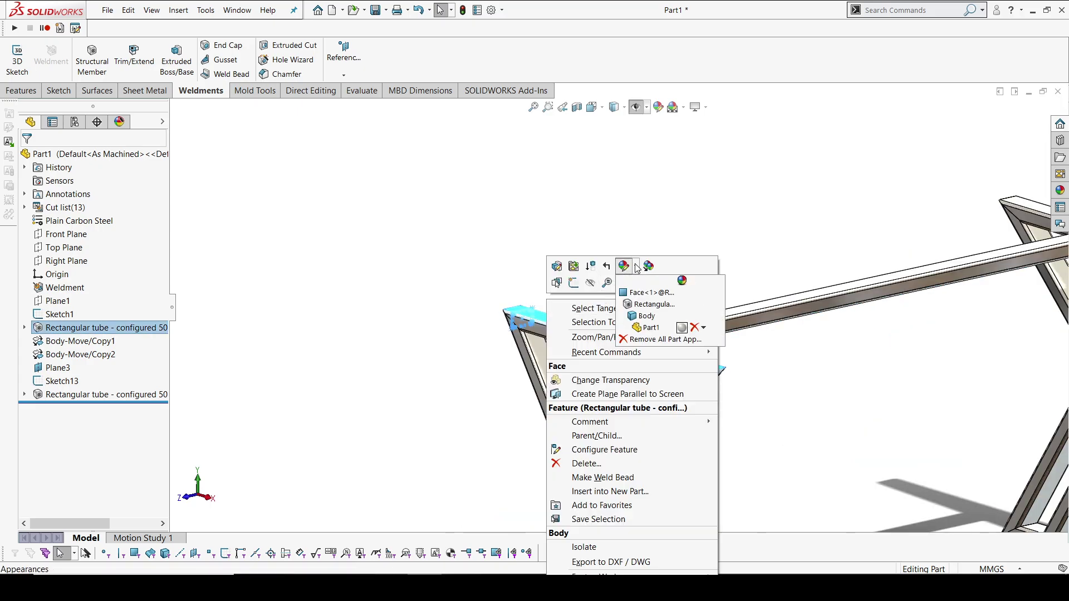
{"action": "left_click", "coordinate": [651, 317]}
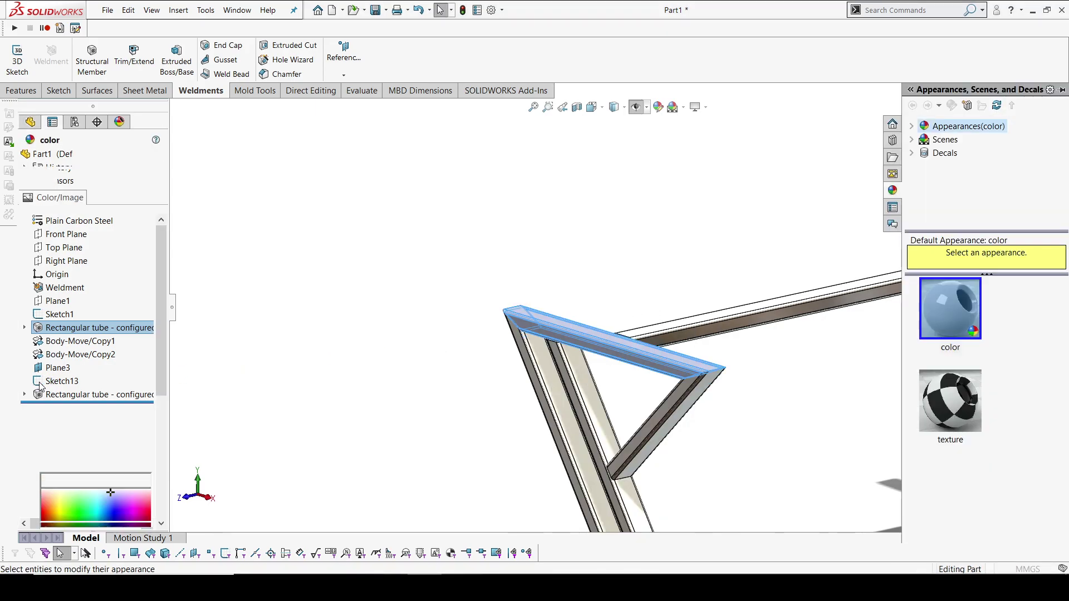
{"action": "left_click", "coordinate": [122, 441]}
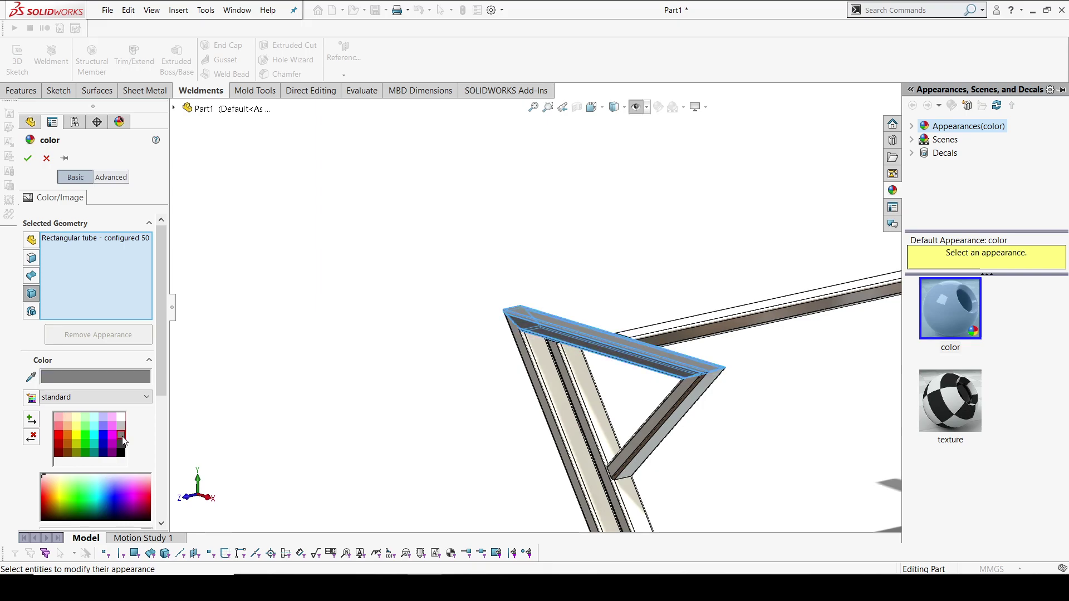
{"action": "middle_click_drag", "start_coordinate": [492, 353], "coordinate": [634, 380]}
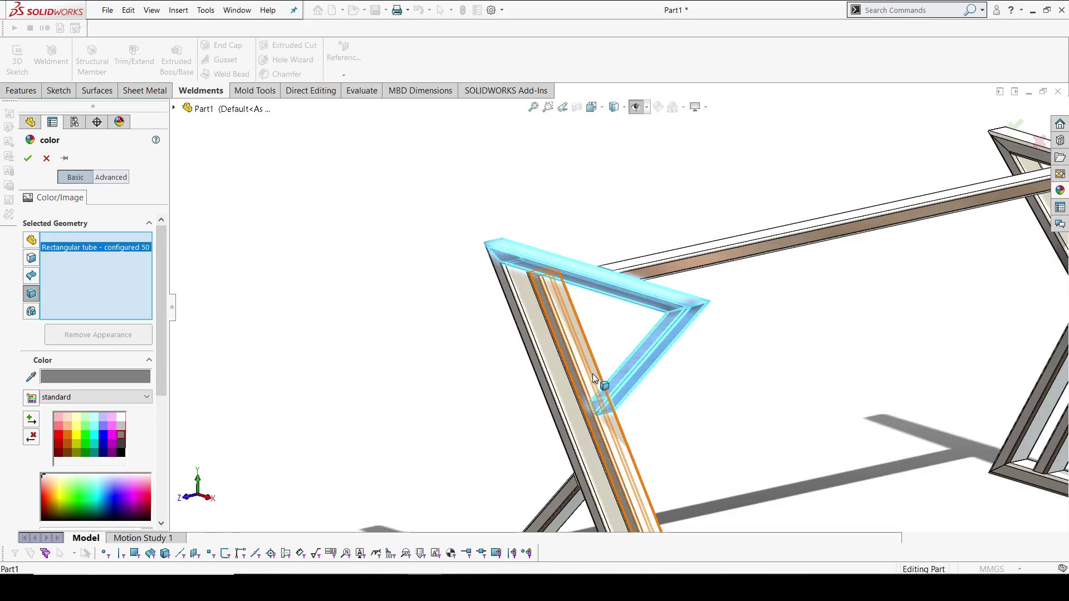
{"action": "left_click", "coordinate": [599, 393]}
{"action": "left_click", "coordinate": [543, 365]}
{"action": "left_click", "coordinate": [574, 501]}
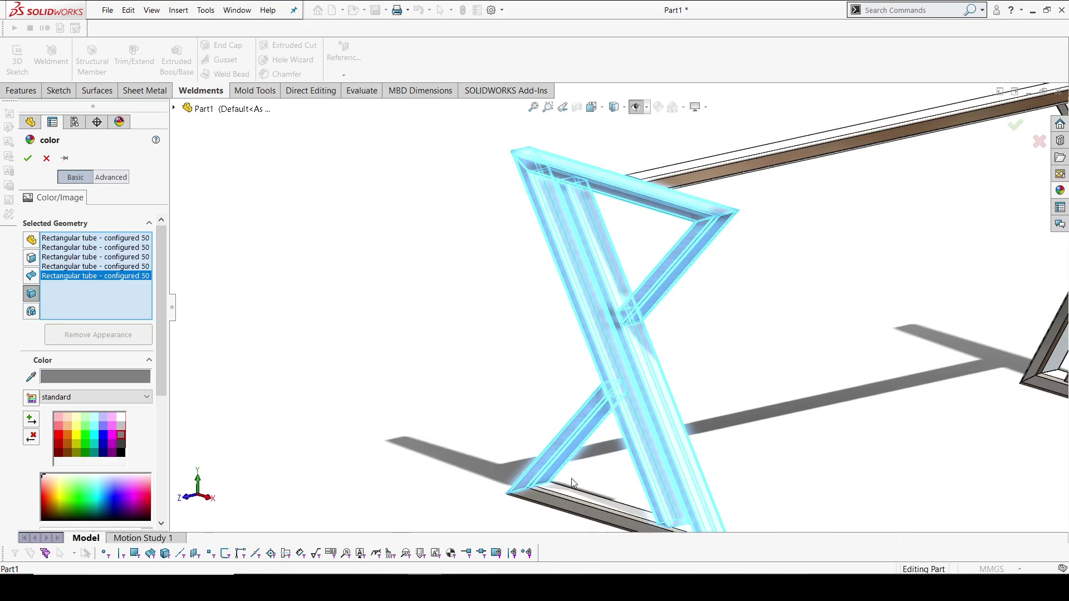
{"action": "left_click", "coordinate": [585, 502]}
- Add the top rail and right leg tubes, then apply a lighter grey
{"action": "left_click", "coordinate": [764, 173]}
{"action": "mouse_move", "coordinate": [792, 206]}
{"action": "middle_mouse_down"}
{"action": "mouse_move", "coordinate": [811, 239]}
{"action": "mouse_move", "coordinate": [846, 239]}
{"action": "middle_mouse_up"}
{"action": "left_click", "coordinate": [961, 196]}
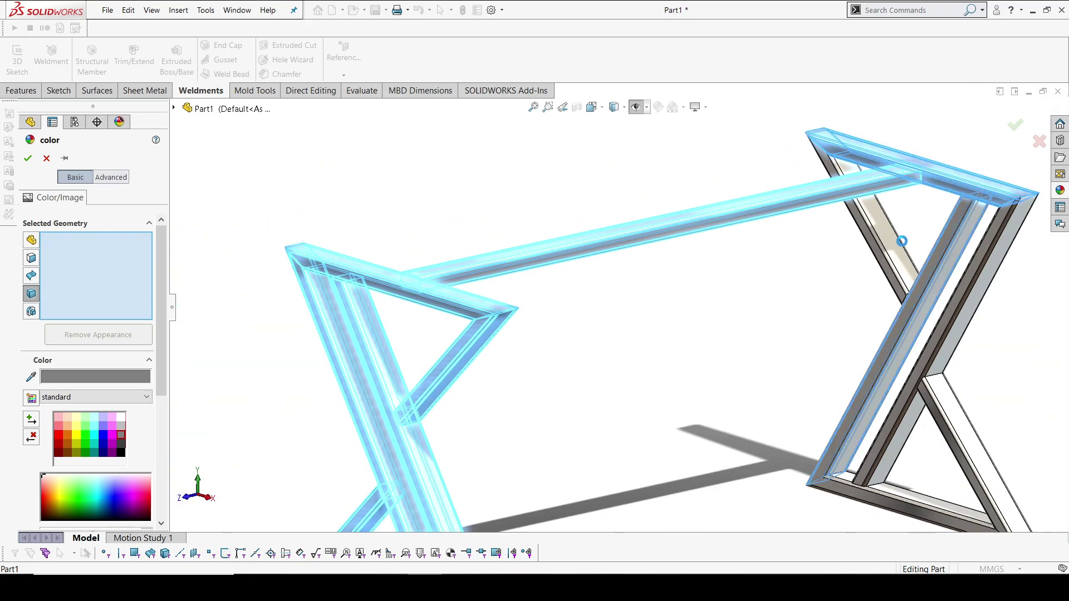
{"action": "left_click", "coordinate": [895, 240]}
{"action": "left_click", "coordinate": [955, 306]}
{"action": "left_click", "coordinate": [947, 408]}
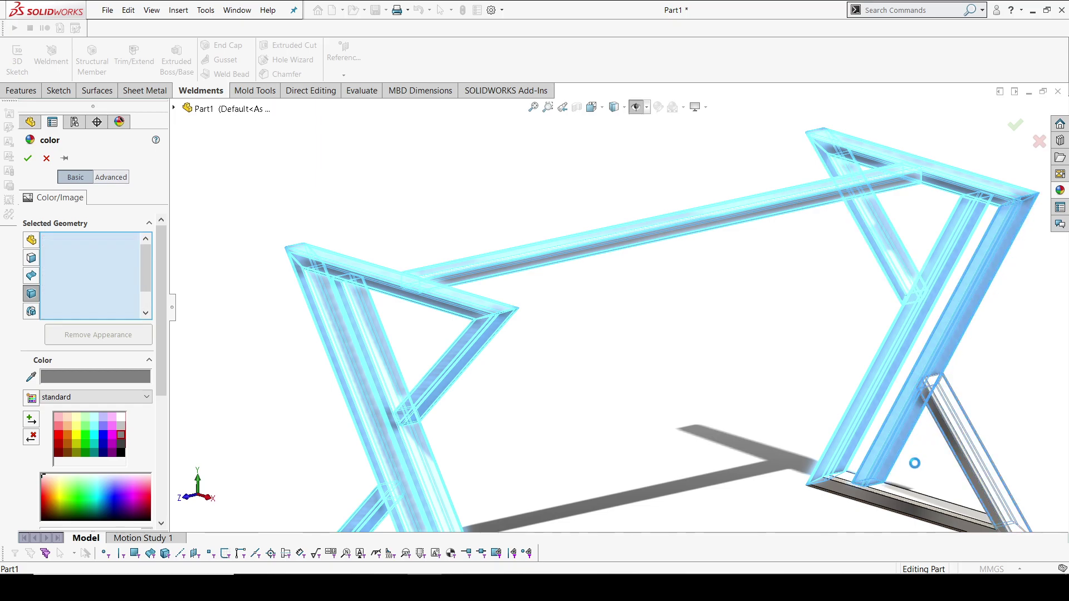
{"action": "left_click", "coordinate": [881, 518]}
{"action": "scroll", "coordinate": [542, 363], "scroll_direction": "up", "scroll_amount": 2}
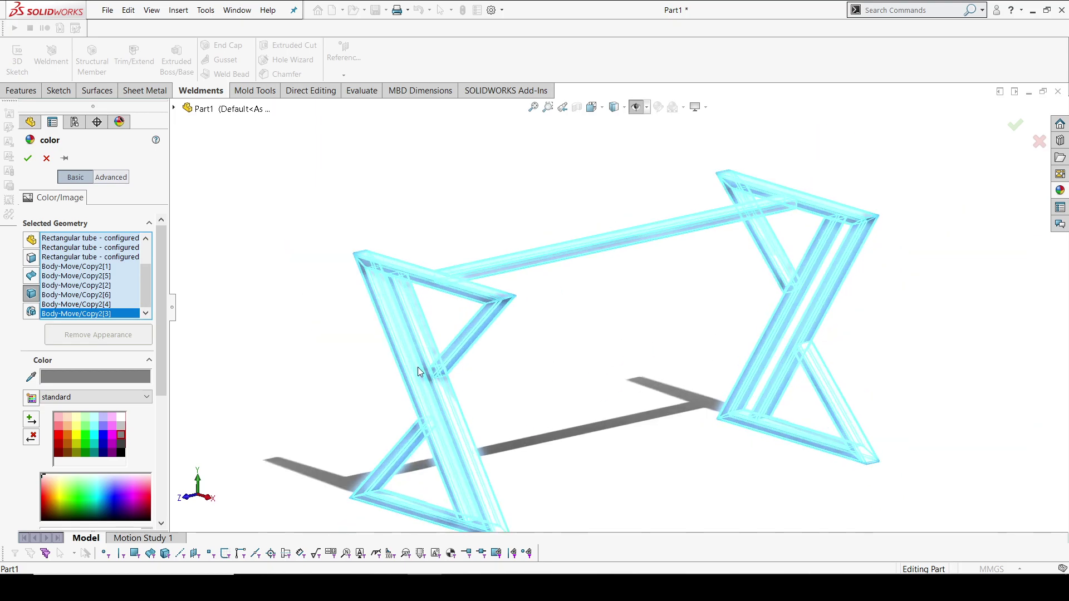
{"action": "left_click", "coordinate": [120, 450]}
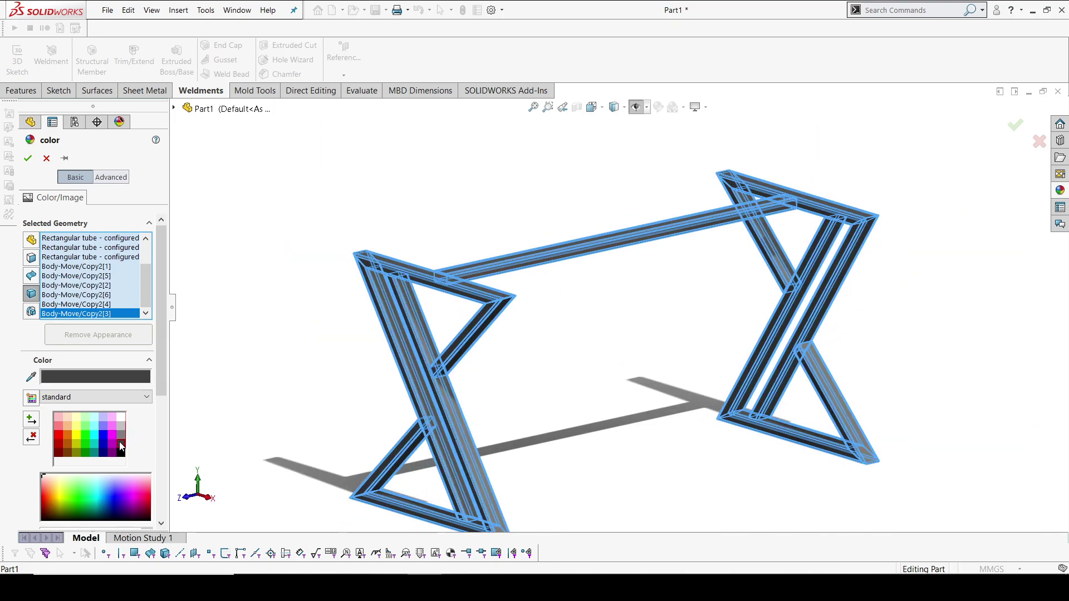
{"action": "left_click", "coordinate": [122, 436]}
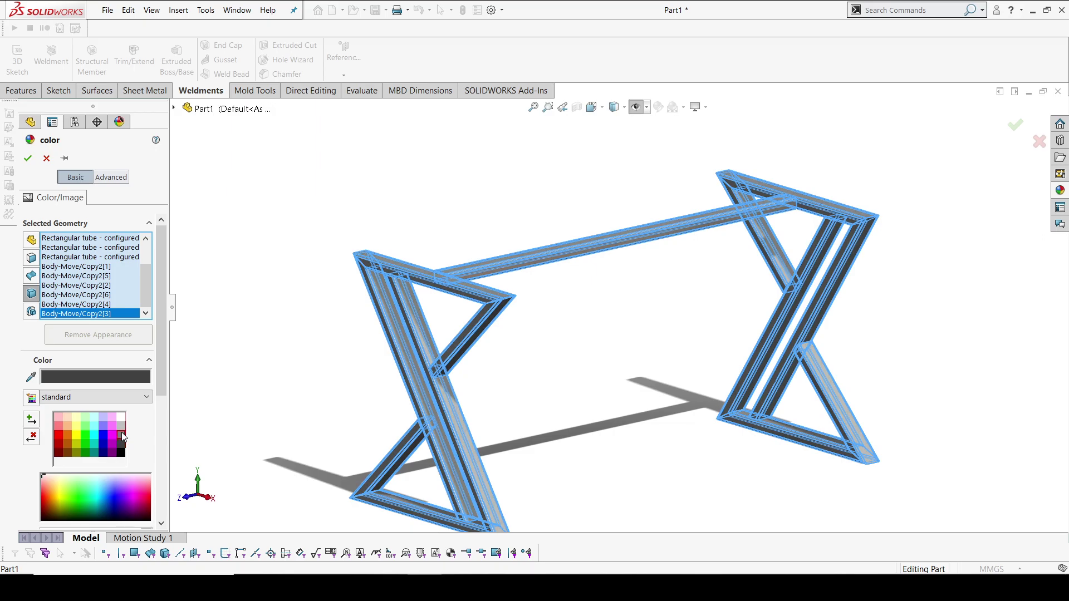
{"action": "left_click", "coordinate": [28, 158]}
- Fit the frame, enable Ambient Occlusion, and select the right leg's top rail face
{"action": "key", "text": "f"}
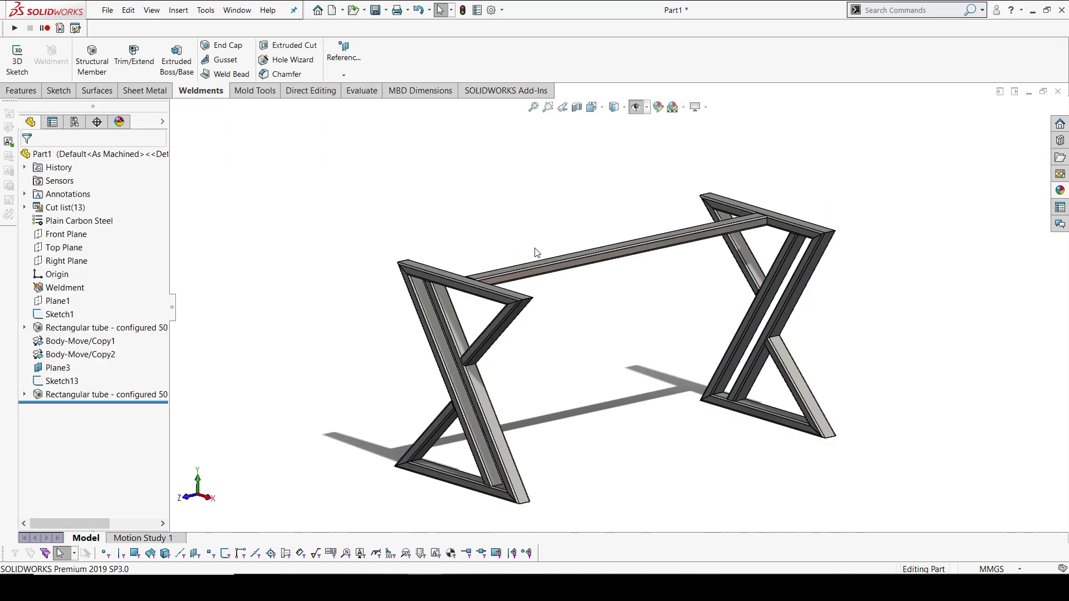
{"action": "left_click", "coordinate": [695, 108]}
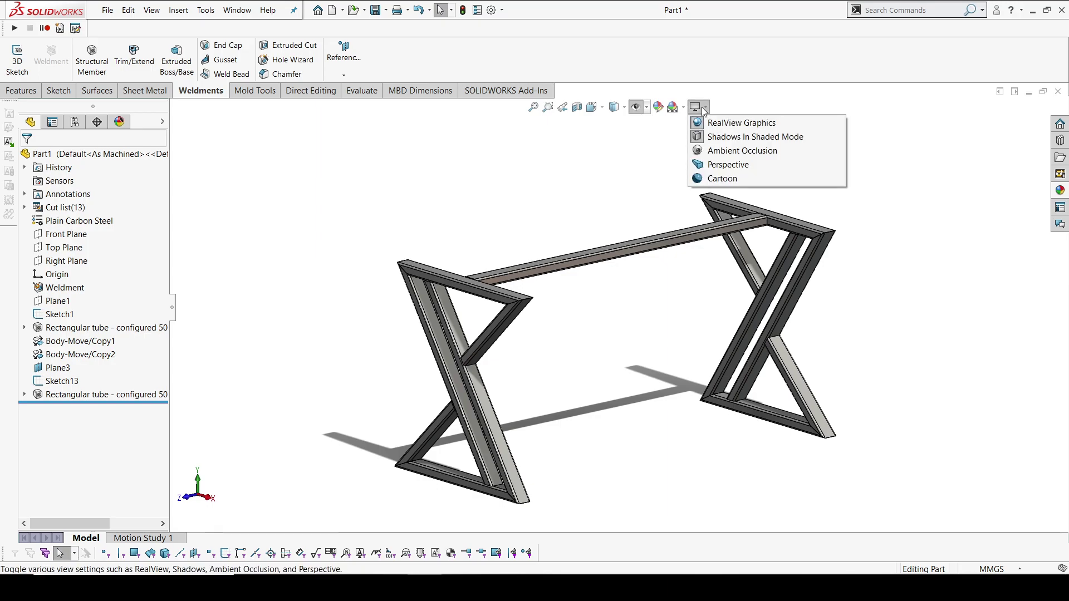
{"action": "left_click", "coordinate": [716, 153]}
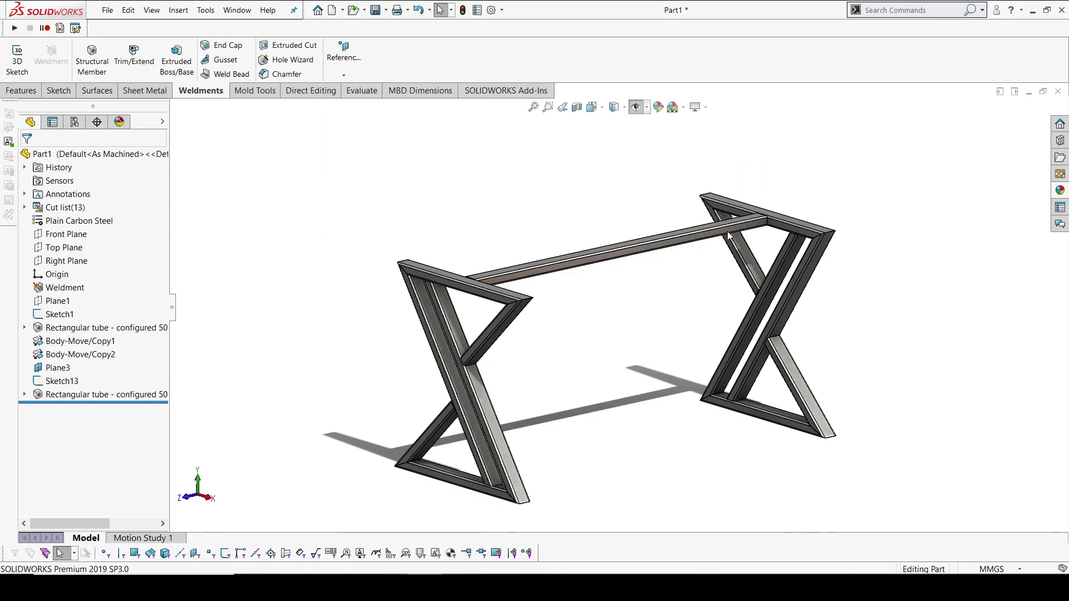
{"action": "left_click", "coordinate": [793, 221]}
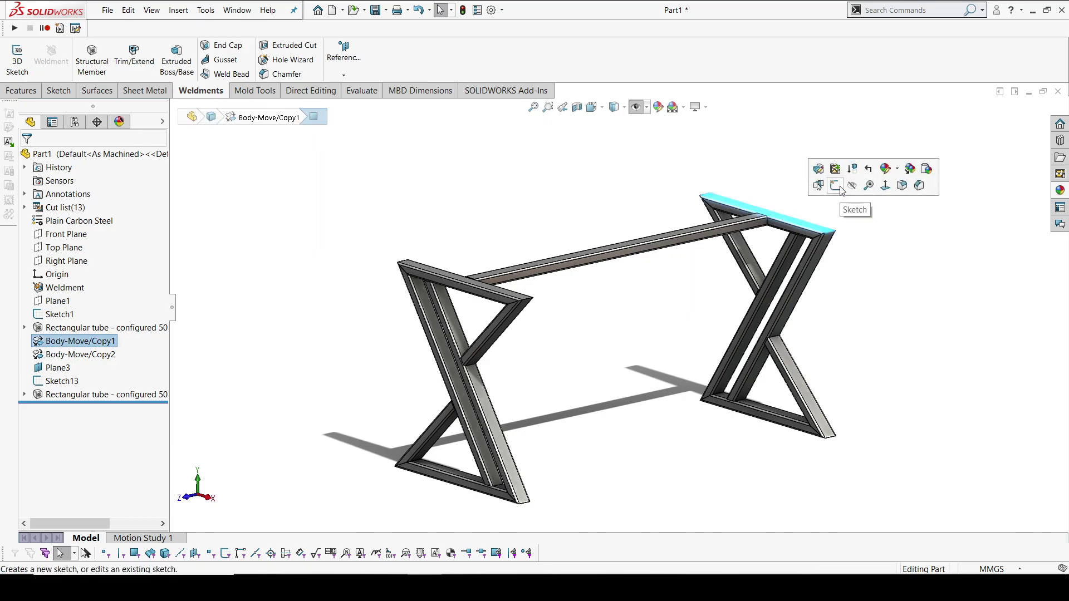
- Start a sketch on the rail's top face and draw a corner rectangle over the frame
{"action": "left_click", "coordinate": [845, 185]}
{"action": "key", "text": "space"}
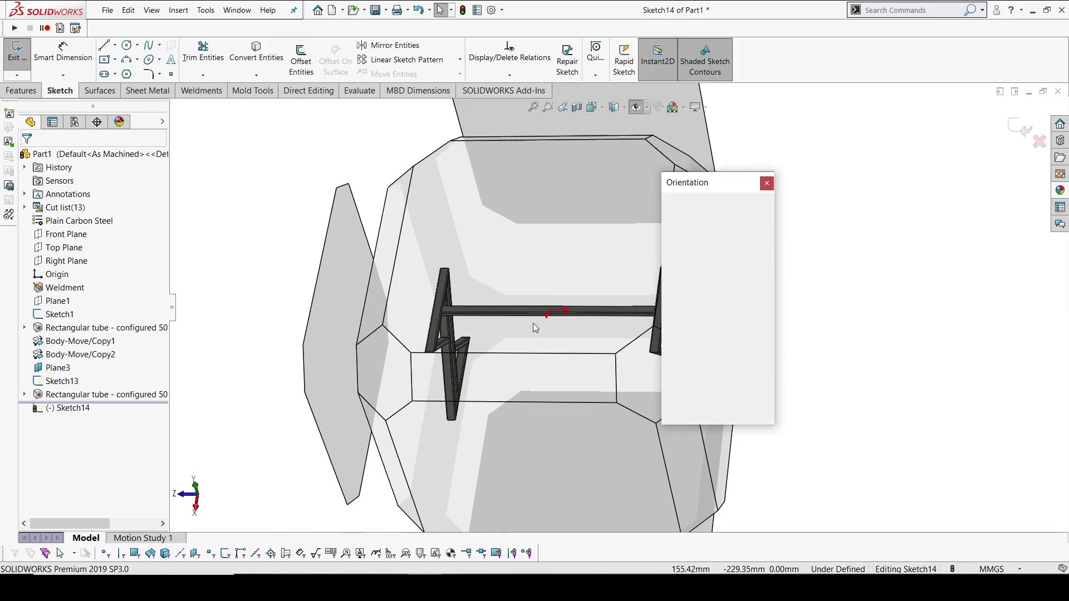
{"action": "left_click", "coordinate": [447, 306]}
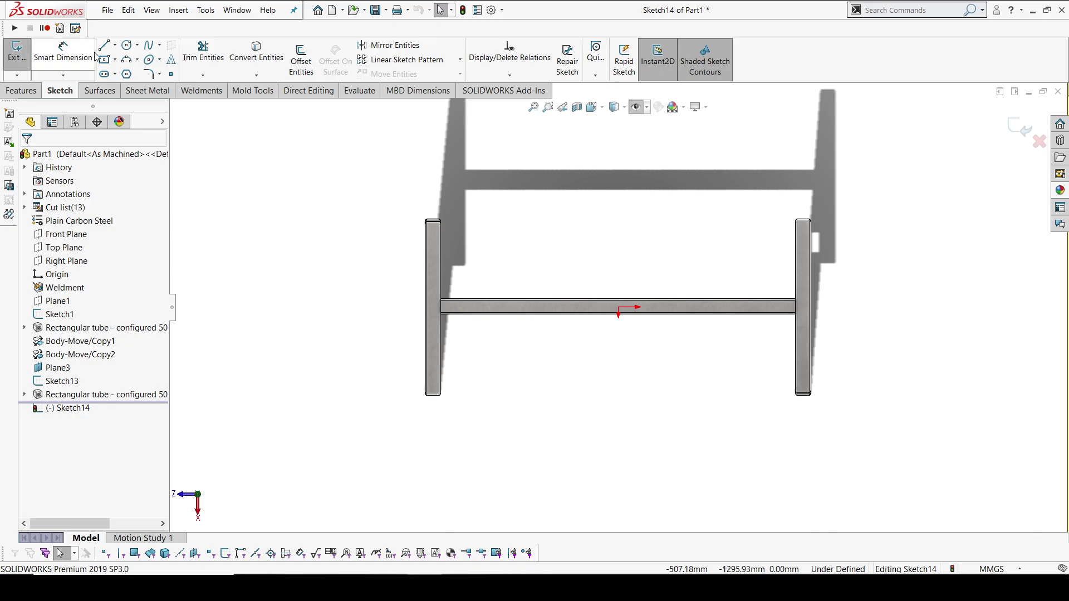
{"action": "left_click", "coordinate": [116, 61]}
{"action": "left_click", "coordinate": [148, 74]}
{"action": "left_click", "coordinate": [413, 218]}
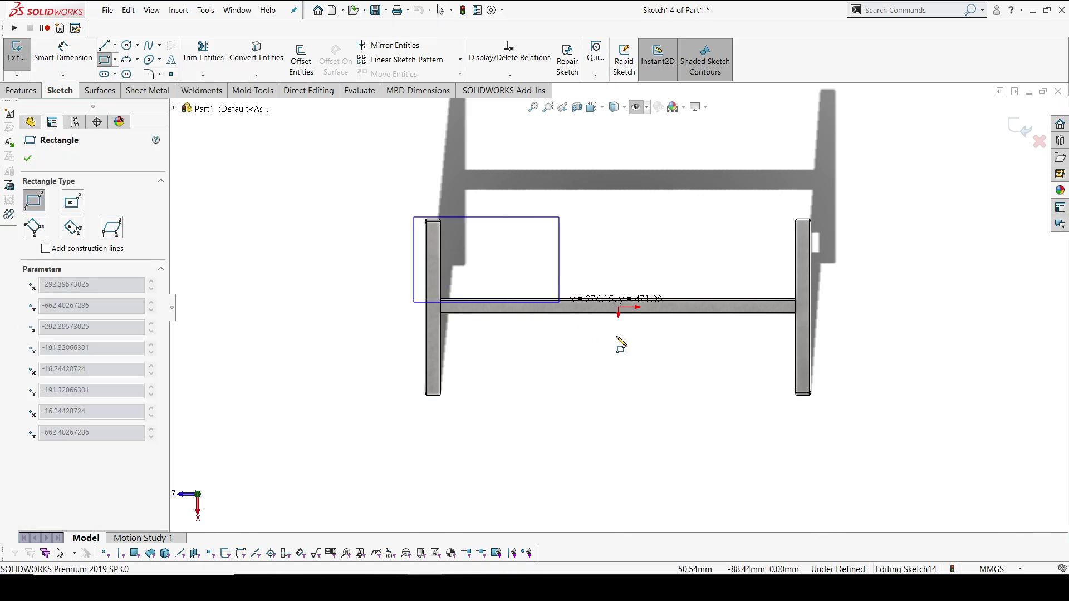
{"action": "left_click", "coordinate": [837, 426]}
{"action": "key", "text": "Escape"}
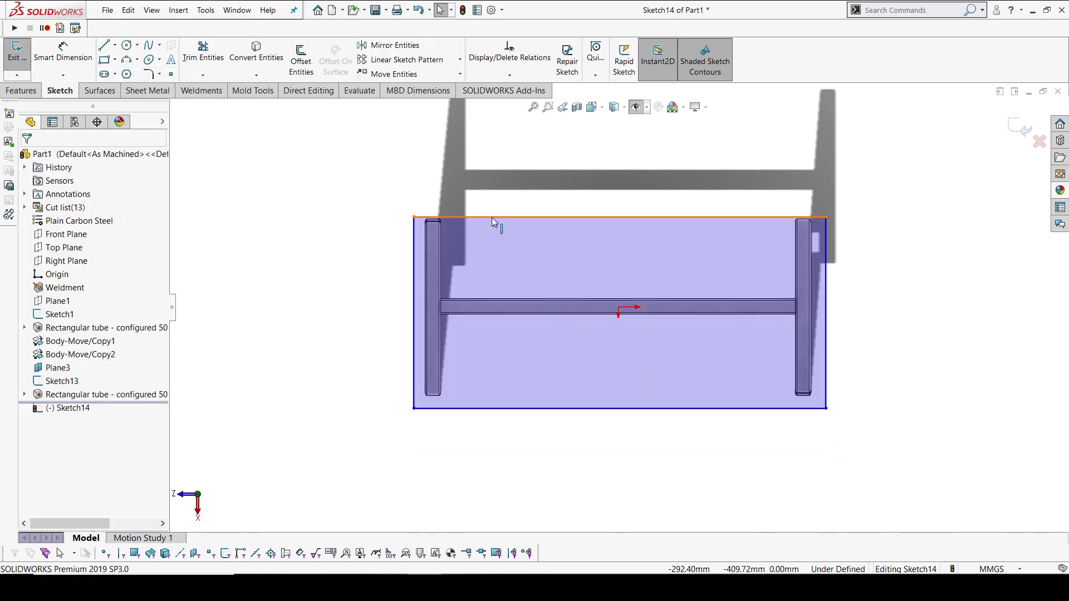
{"action": "scroll", "coordinate": [492, 218], "scroll_direction": "down", "scroll_amount": 3}
- Try a dimension and an infinite centerline, then delete the corner rectangle
{"action": "key", "text": "d"}
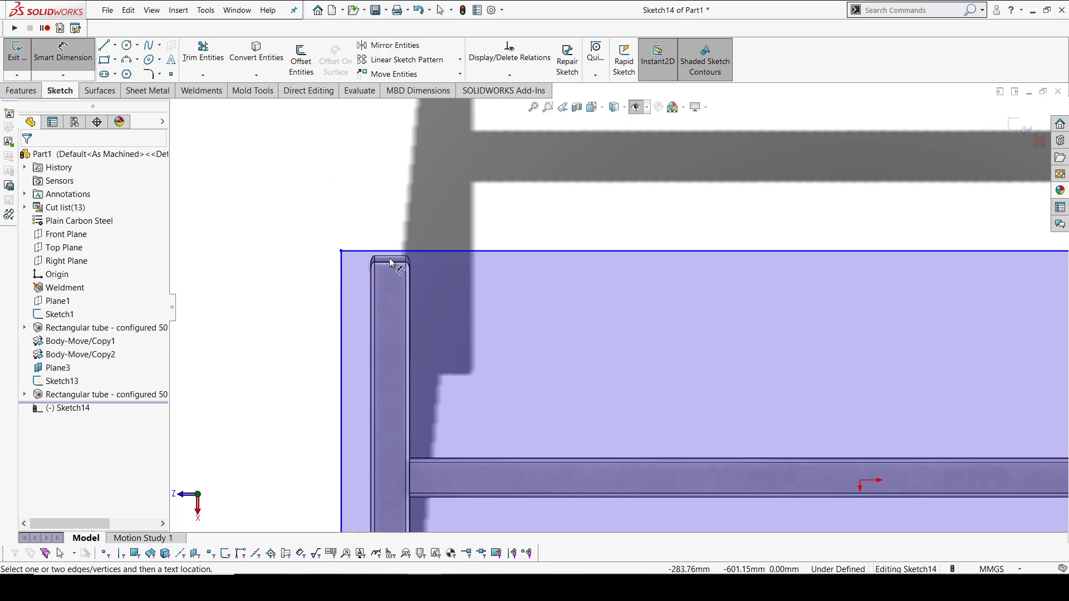
{"action": "scroll", "coordinate": [418, 293], "scroll_direction": "up", "scroll_amount": 3}
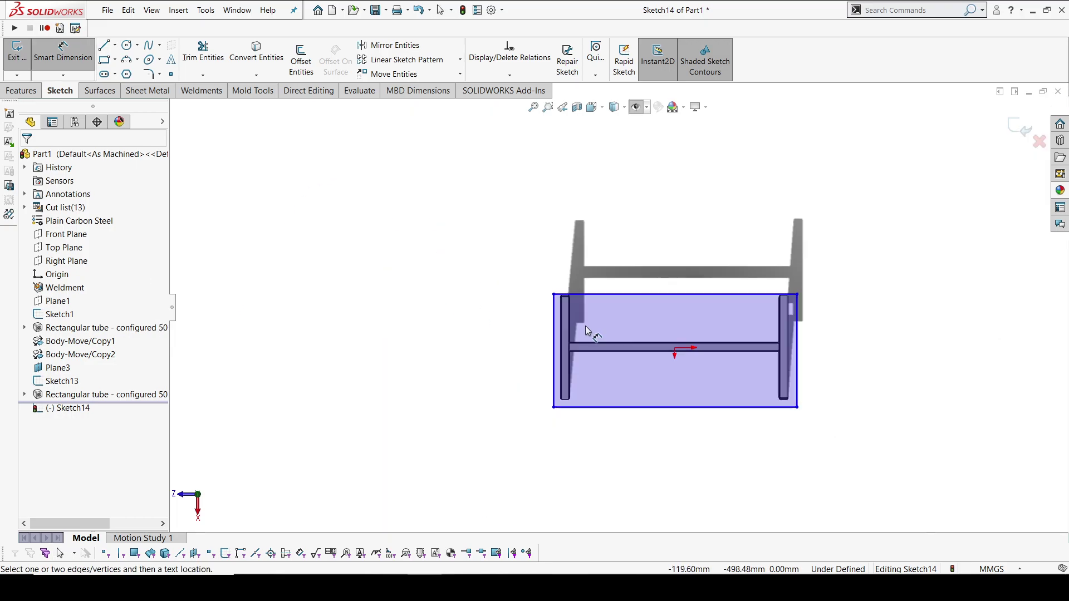
{"action": "left_click", "coordinate": [87, 77]}
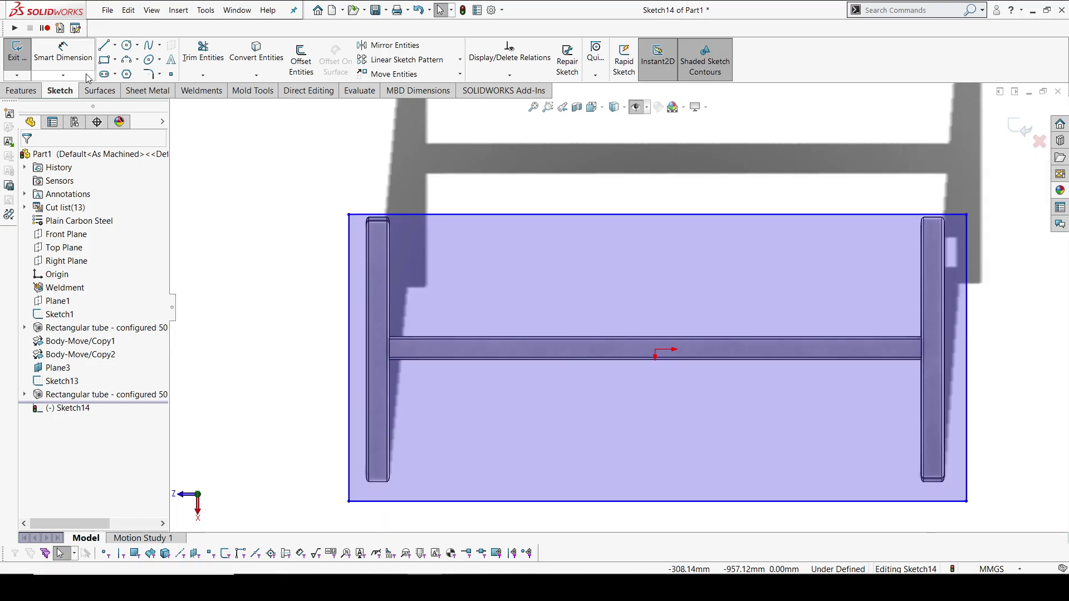
{"action": "left_click", "coordinate": [116, 45]}
{"action": "left_click", "coordinate": [134, 72]}
{"action": "left_click", "coordinate": [72, 323]}
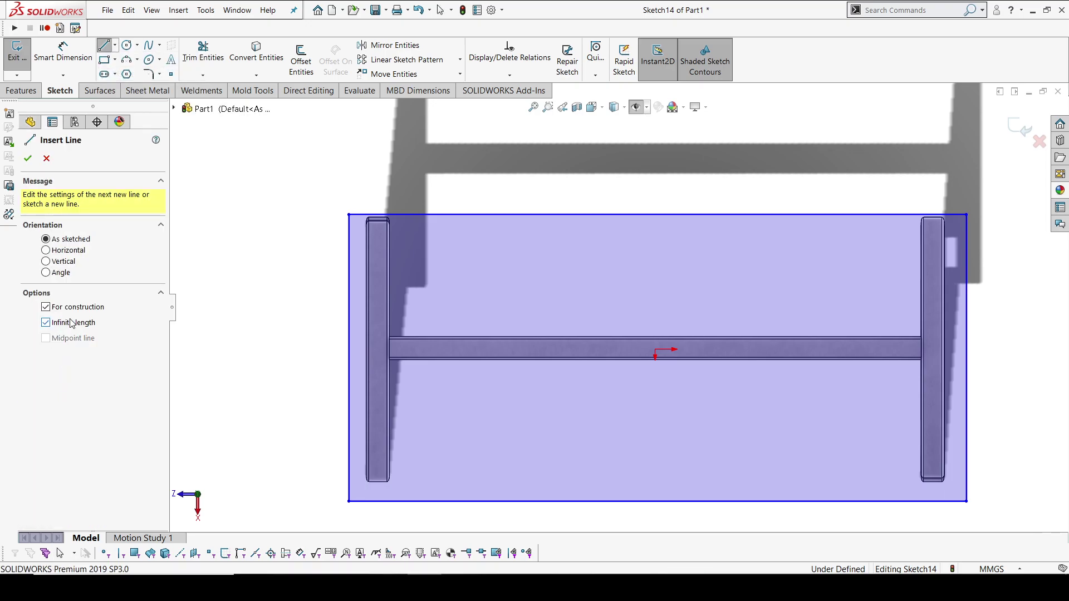
{"action": "key", "text": "Escape"}
{"action": "scroll", "coordinate": [472, 258], "scroll_direction": "up", "scroll_amount": 2}
{"action": "left_click_drag", "start_coordinate": [412, 197], "coordinate": [922, 484]}
{"action": "key", "text": "Delete"}
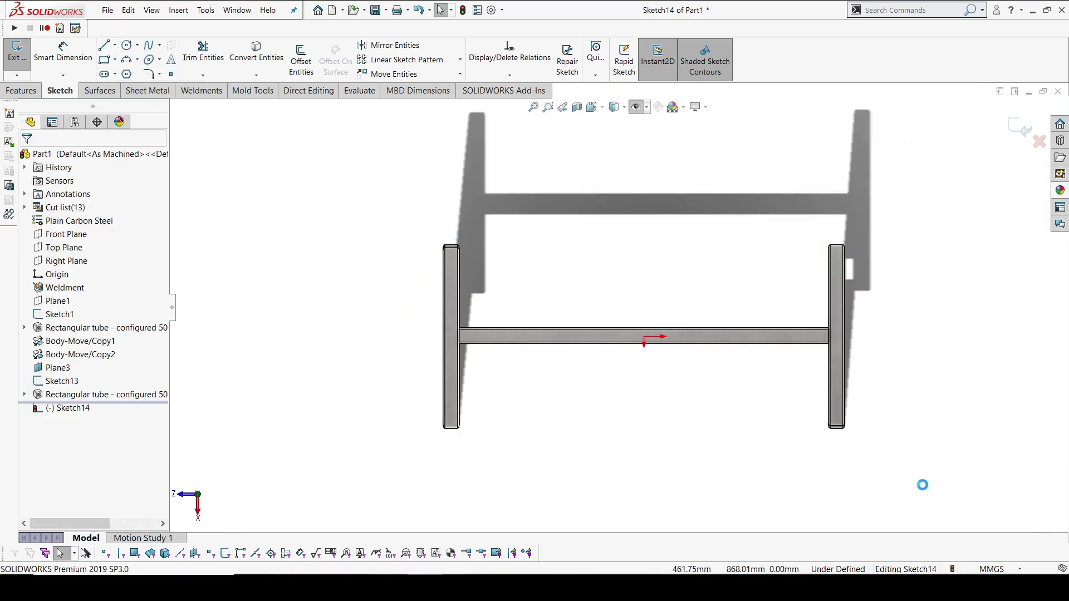
- Draw a centre rectangle on the origin extending beyond the frame
{"action": "left_click", "coordinate": [137, 61]}
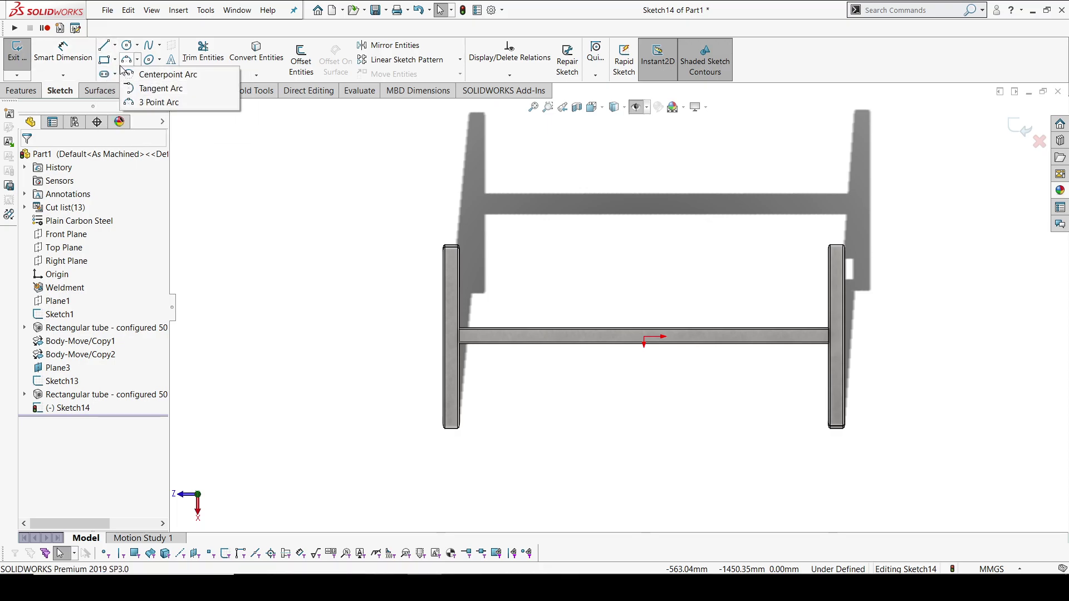
{"action": "left_click", "coordinate": [142, 87]}
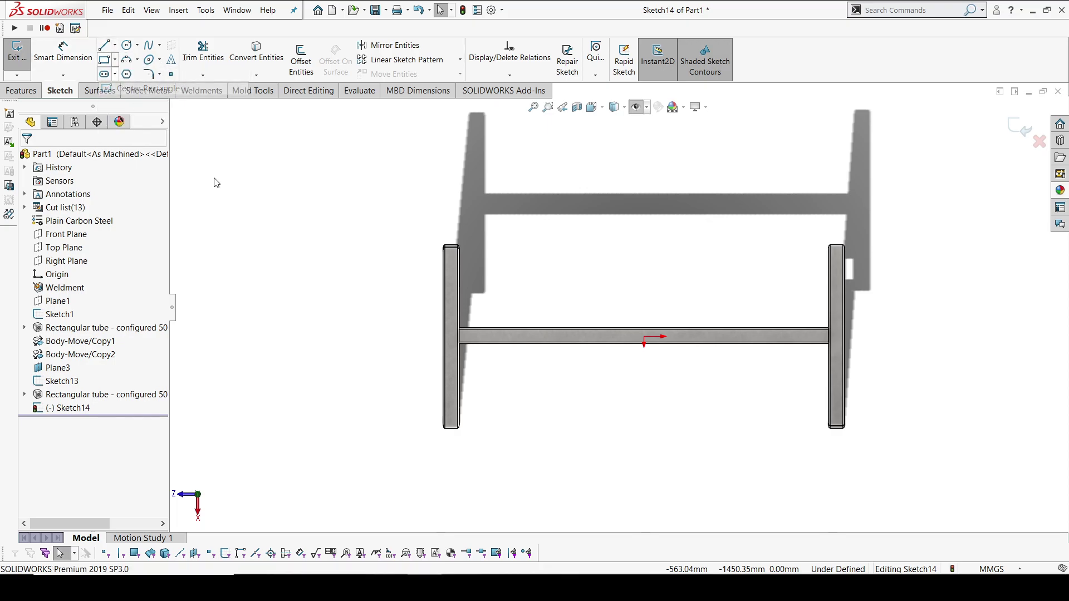
{"action": "left_click", "coordinate": [644, 337]}
{"action": "left_click", "coordinate": [866, 448]}
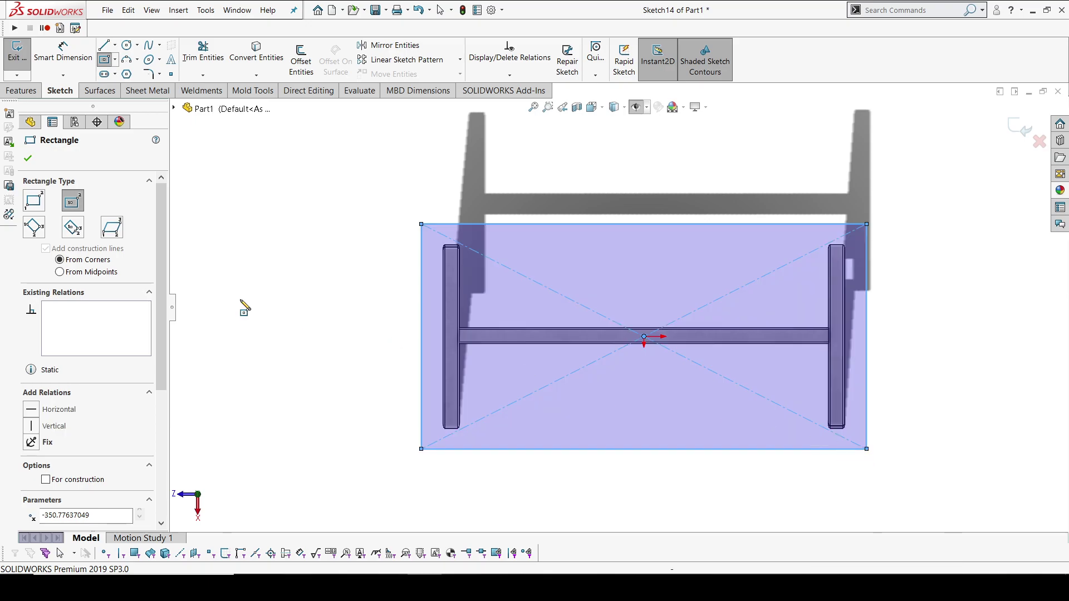
{"action": "key", "text": "Escape"}
- Dimension the rectangle 600 mm high and 1300 mm wide
{"action": "left_click", "coordinate": [424, 282]}
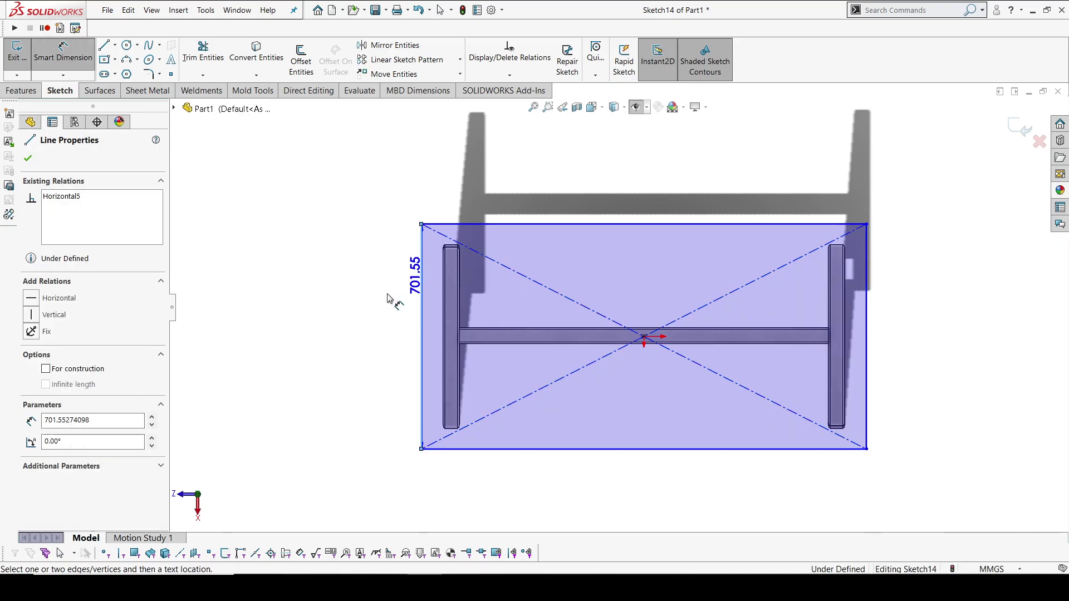
{"action": "left_click", "coordinate": [386, 298]}
{"action": "type", "text": "600"}
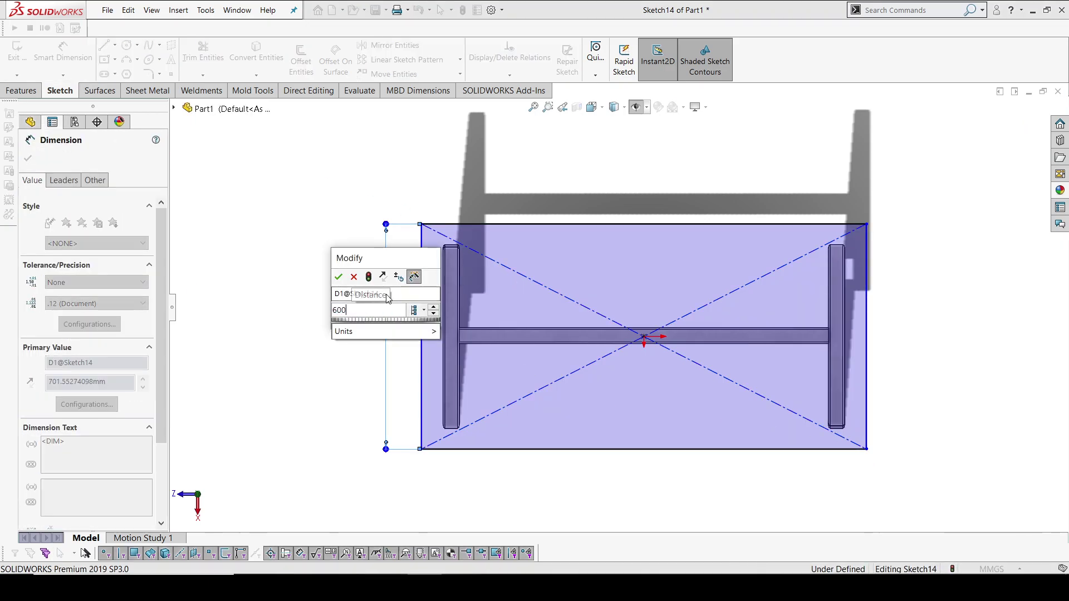
{"action": "key", "text": "Return"}
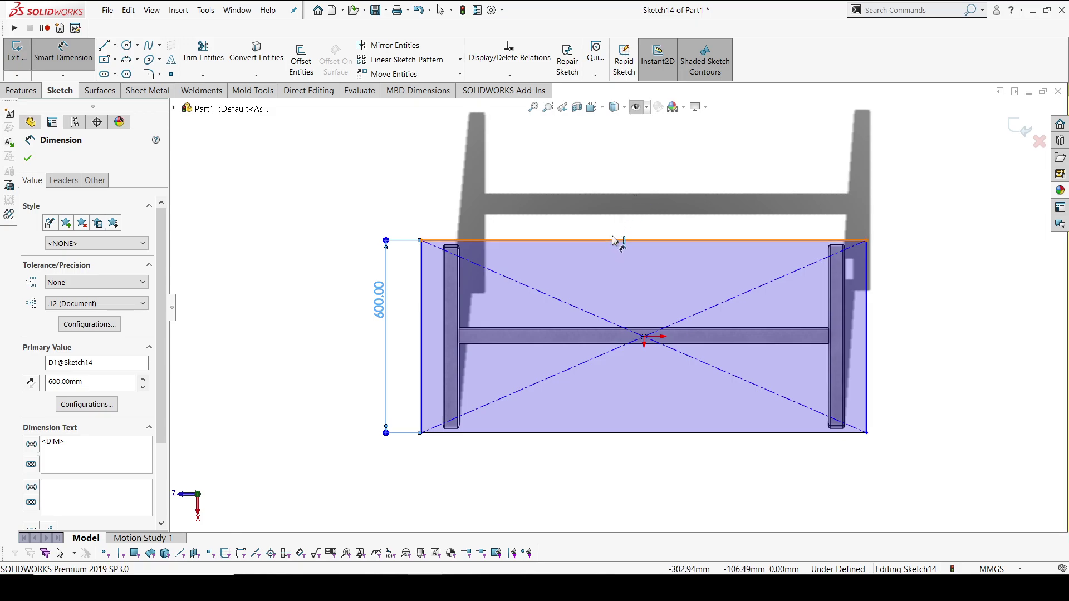
{"action": "left_click", "coordinate": [618, 243]}
{"action": "left_click", "coordinate": [630, 191]}
{"action": "type", "text": "130"}
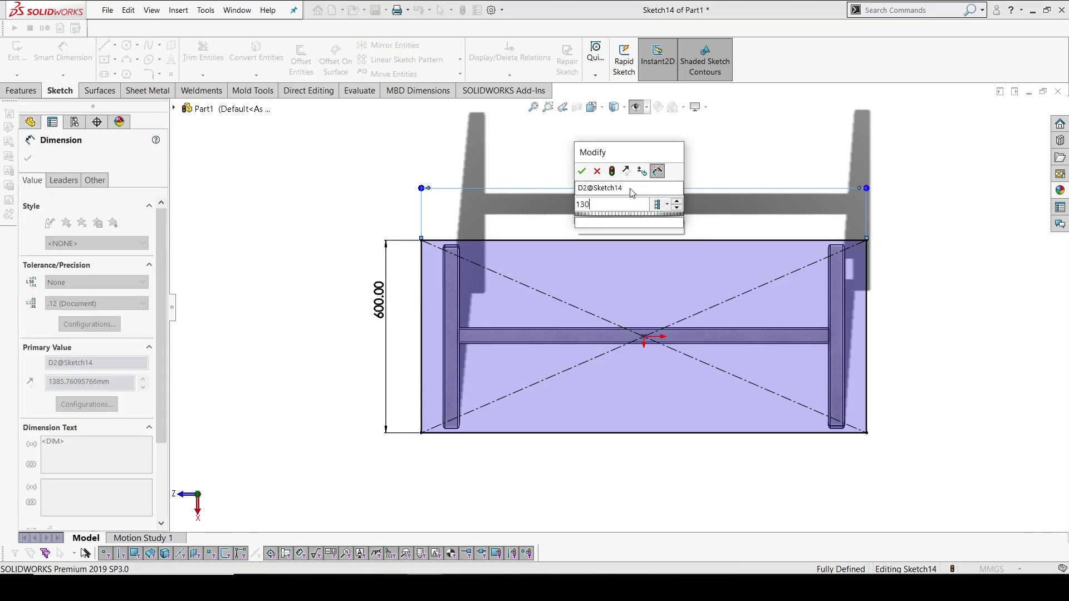
{"action": "type", "text": "0"}
{"action": "key", "text": "Return"}
- Change the rectangle dimensions to 650 mm high and 1400 mm wide
{"action": "double_click", "coordinate": [396, 303]}
{"action": "type", "text": "650"}
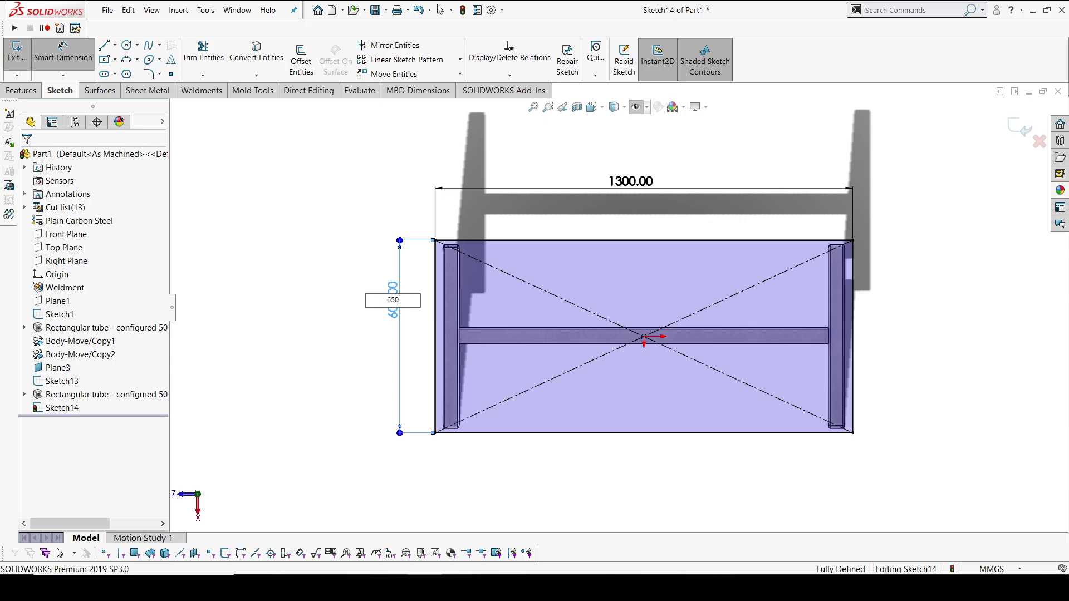
{"action": "key", "text": "Return"}
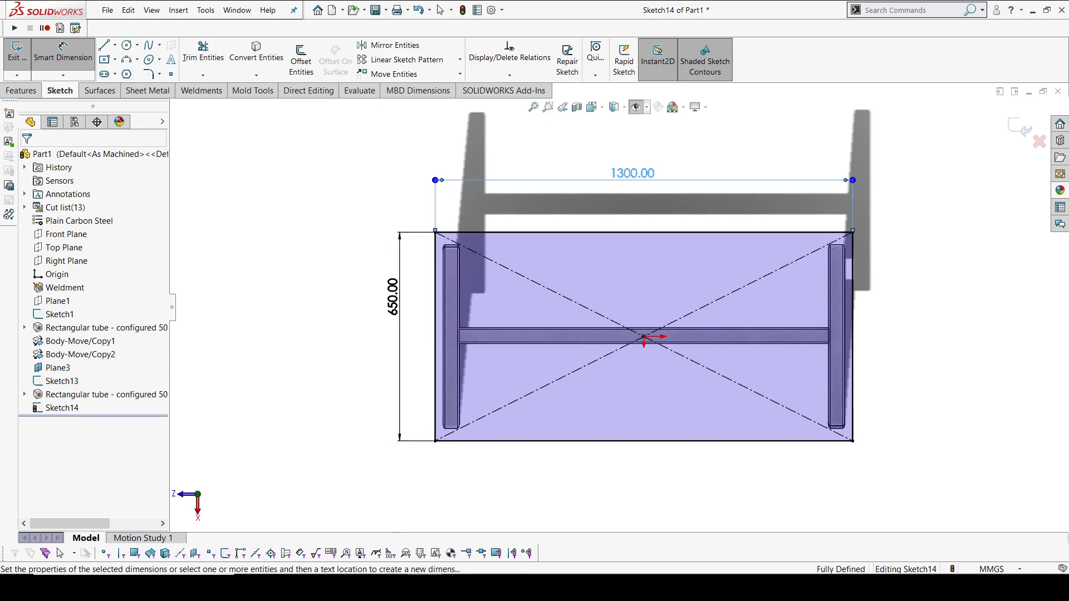
{"action": "double_click", "coordinate": [632, 174]}
{"action": "type", "text": "14"}
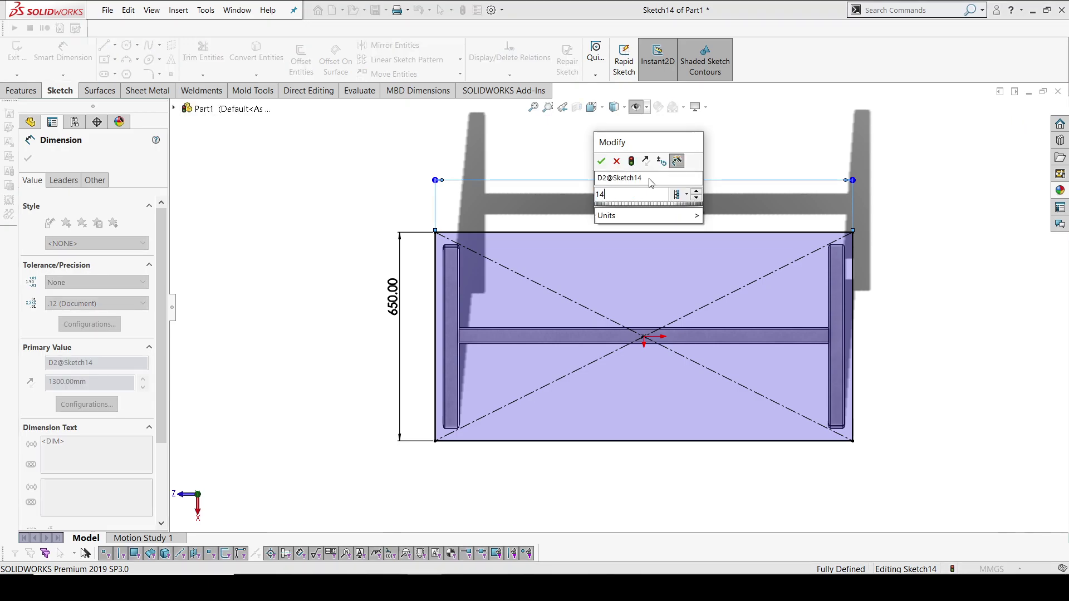
{"action": "type", "text": "0"}
{"action": "key", "text": "Return"}
{"action": "double_click", "coordinate": [642, 175]}
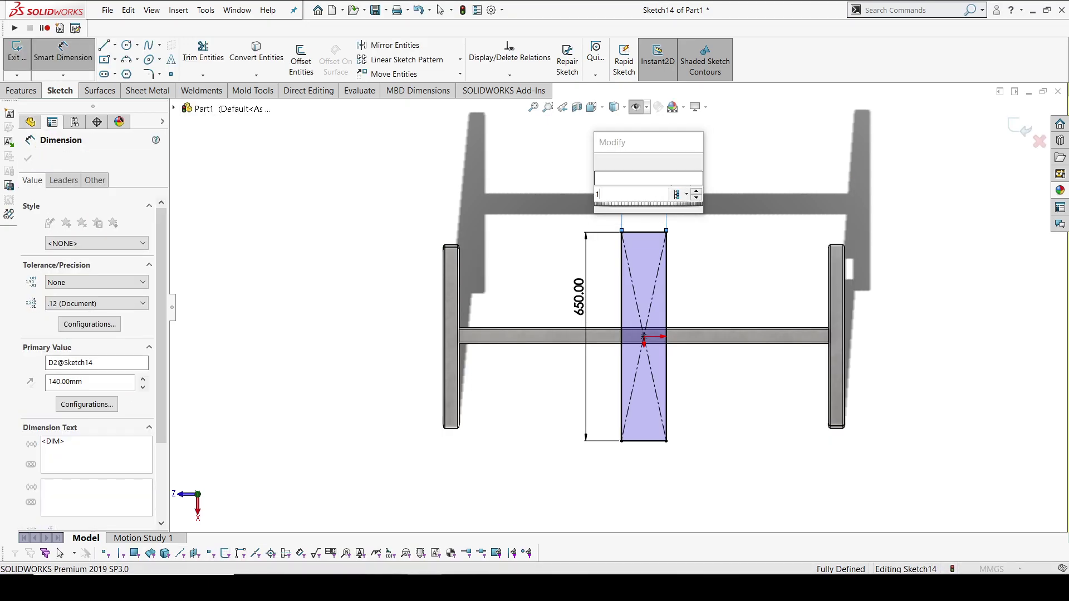
{"action": "type", "text": "400"}
{"action": "key", "text": "Return"}
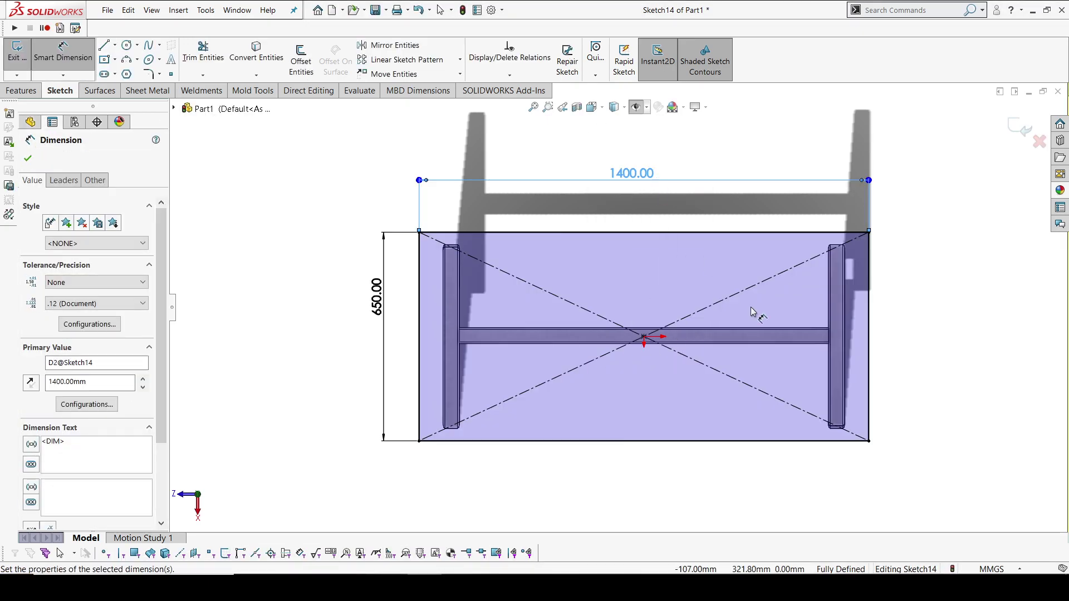
{"action": "middle_click_drag", "start_coordinate": [754, 310], "coordinate": [778, 158]}
{"action": "scroll", "coordinate": [778, 158], "scroll_direction": "down", "scroll_amount": 2}
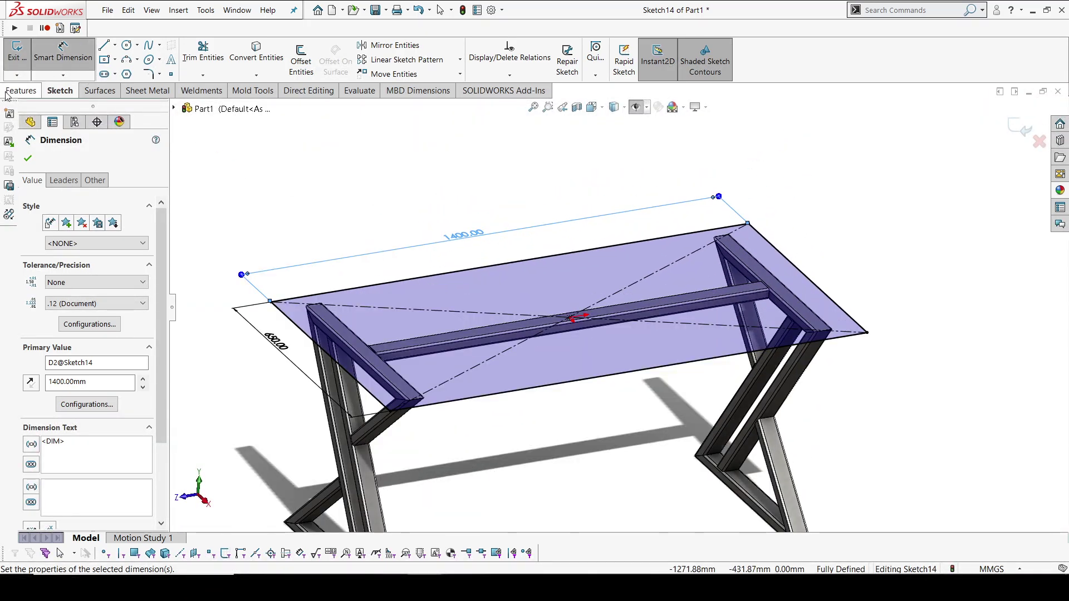
- Extrude the tabletop sketch to a 25.40 mm Blind depth as Boss-Extrude1
{"action": "left_click", "coordinate": [21, 90]}
{"action": "left_click", "coordinate": [19, 55]}
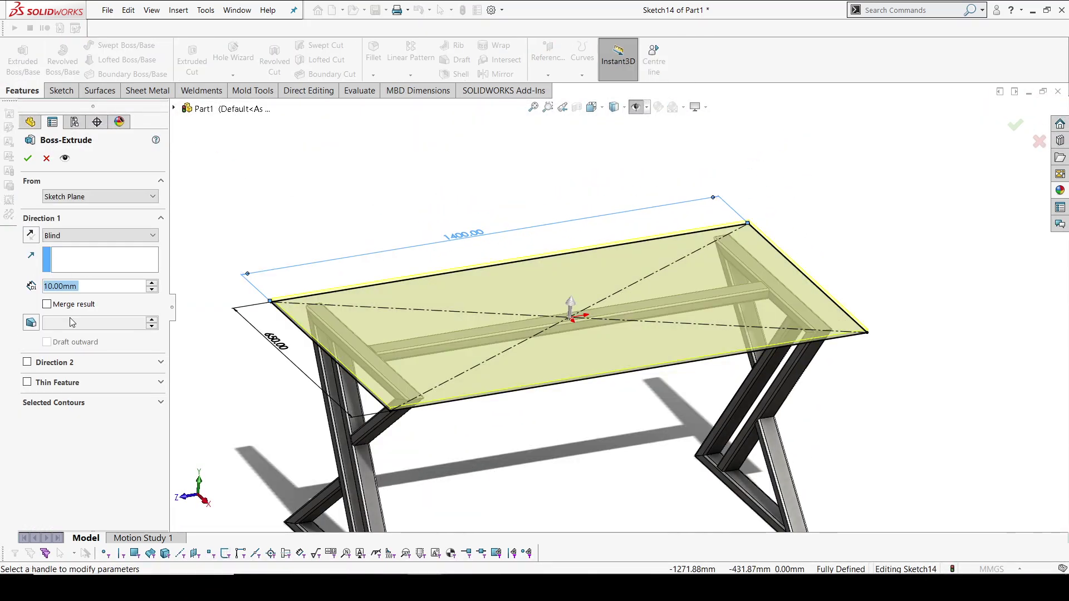
{"action": "type", "text": "12.5"}
{"action": "key", "text": "Return"}
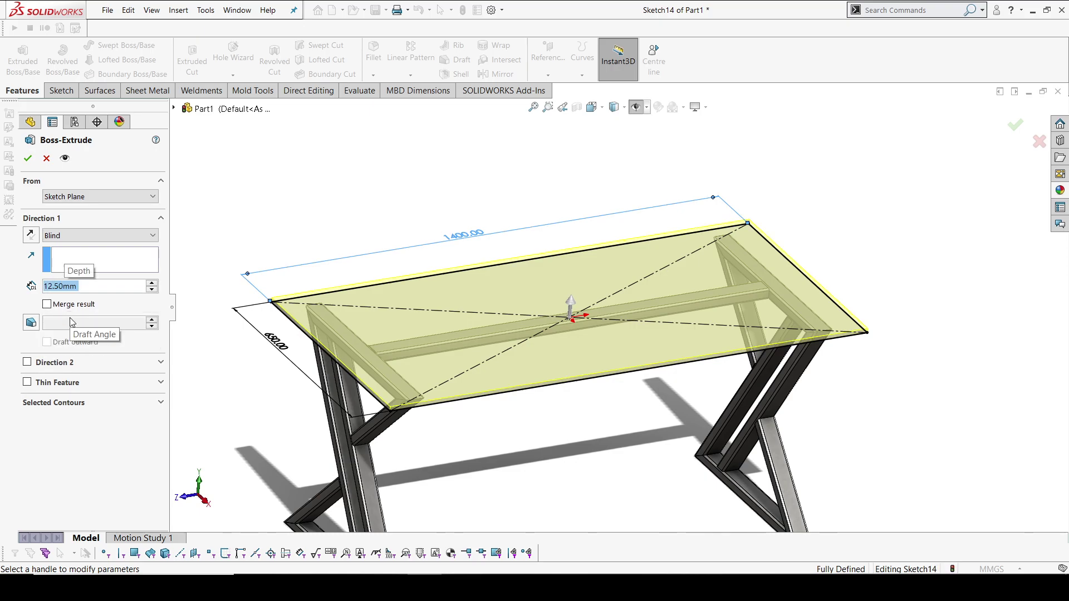
{"action": "type", "text": "2"}
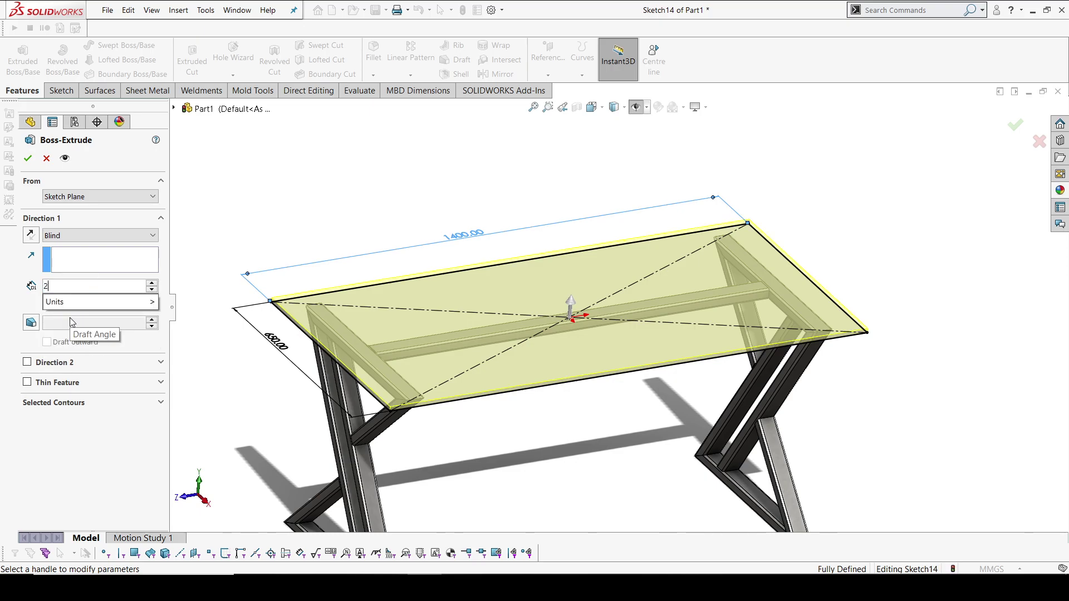
{"action": "type", "text": "5.4"}
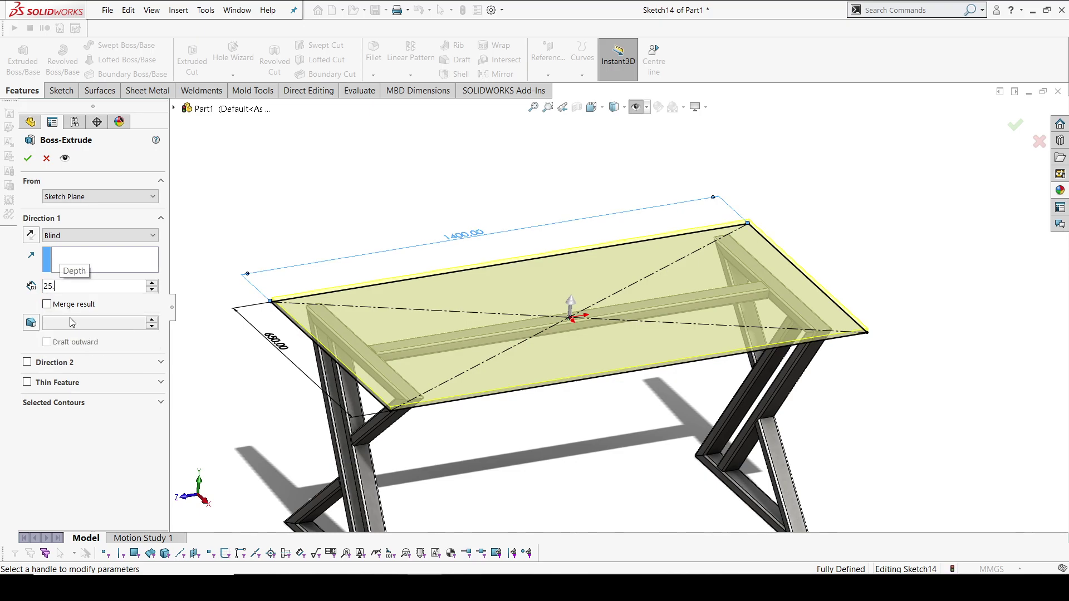
{"action": "key", "text": "Return"}
{"action": "middle_click_drag", "start_coordinate": [536, 355], "coordinate": [517, 262]}
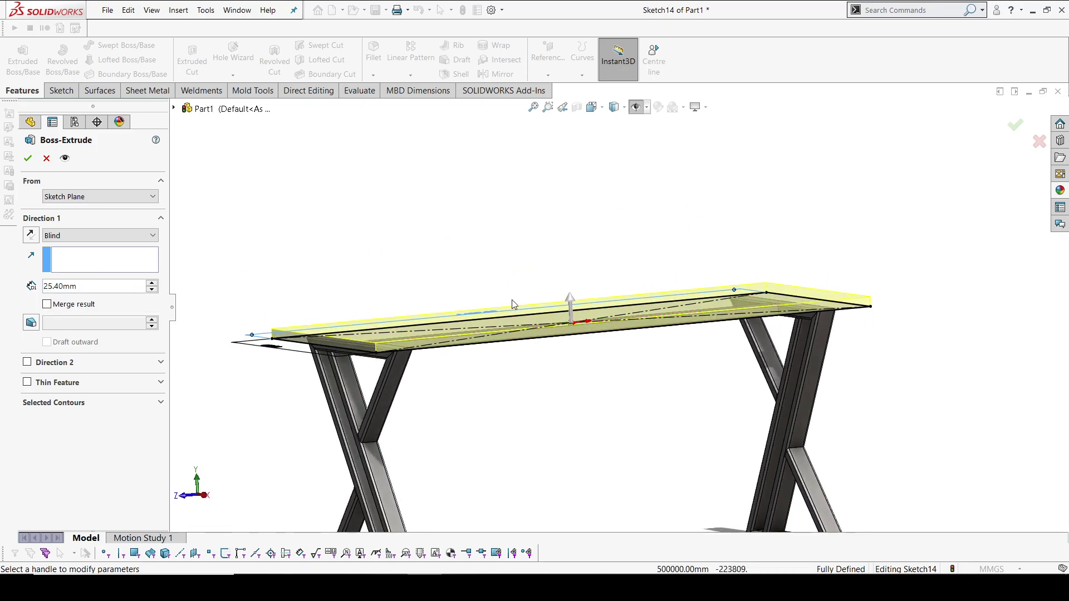
{"action": "left_click", "coordinate": [28, 158]}
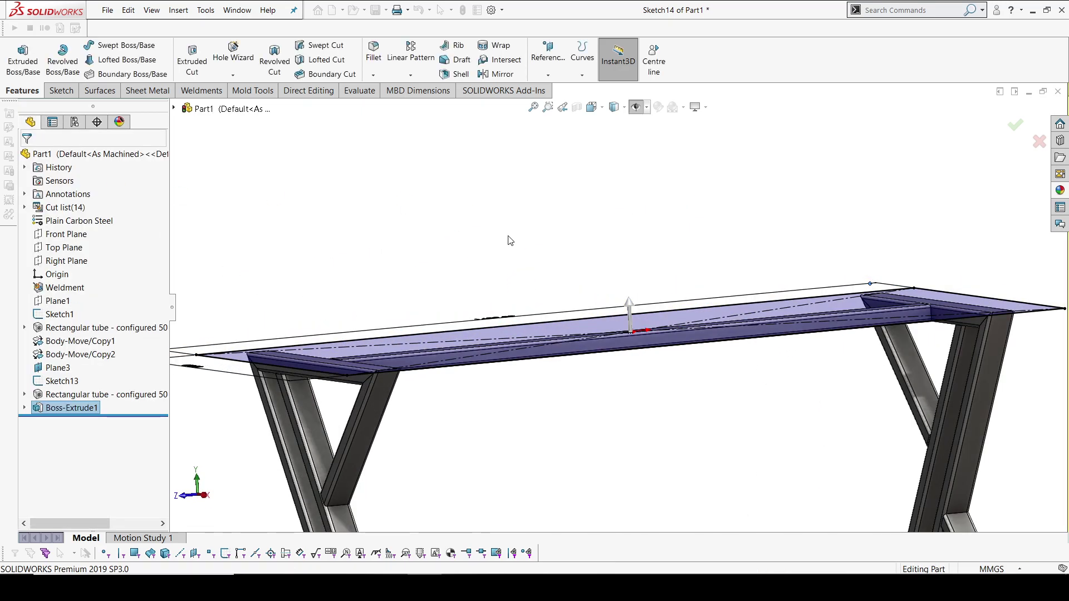
{"action": "middle_click_drag", "start_coordinate": [406, 200], "coordinate": [503, 255]}
{"action": "middle_click_drag", "start_coordinate": [535, 326], "coordinate": [702, 412]}
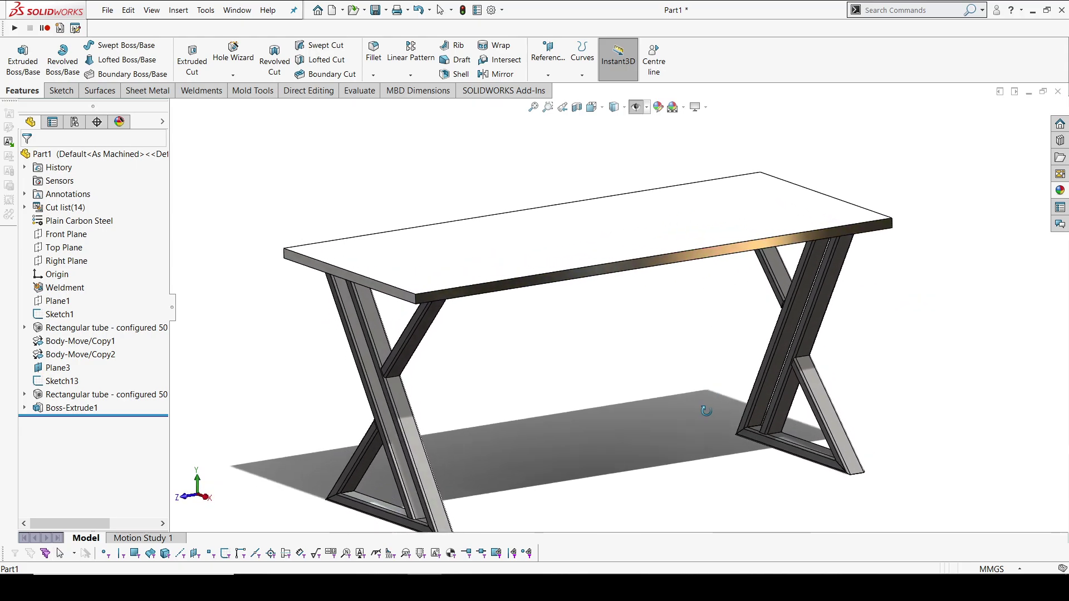
{"action": "middle_click_drag", "start_coordinate": [702, 411], "coordinate": [692, 409]}
- Open Edit Material for the Boss-Extrude1 tabletop body under Cut-List-Item5
{"action": "right_click", "coordinate": [504, 271]}
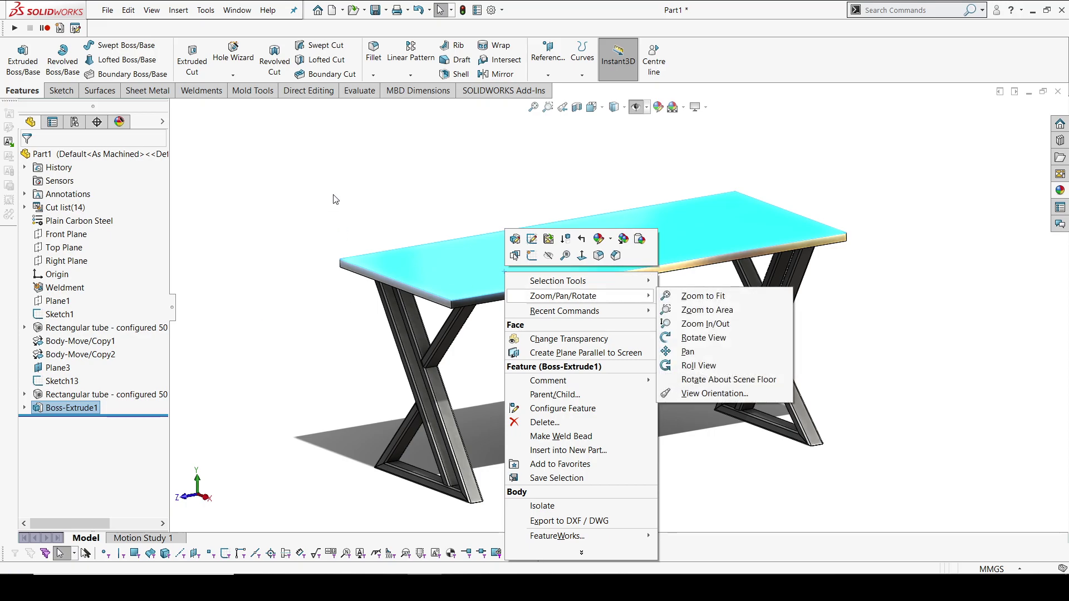
{"action": "left_click", "coordinate": [24, 208]}
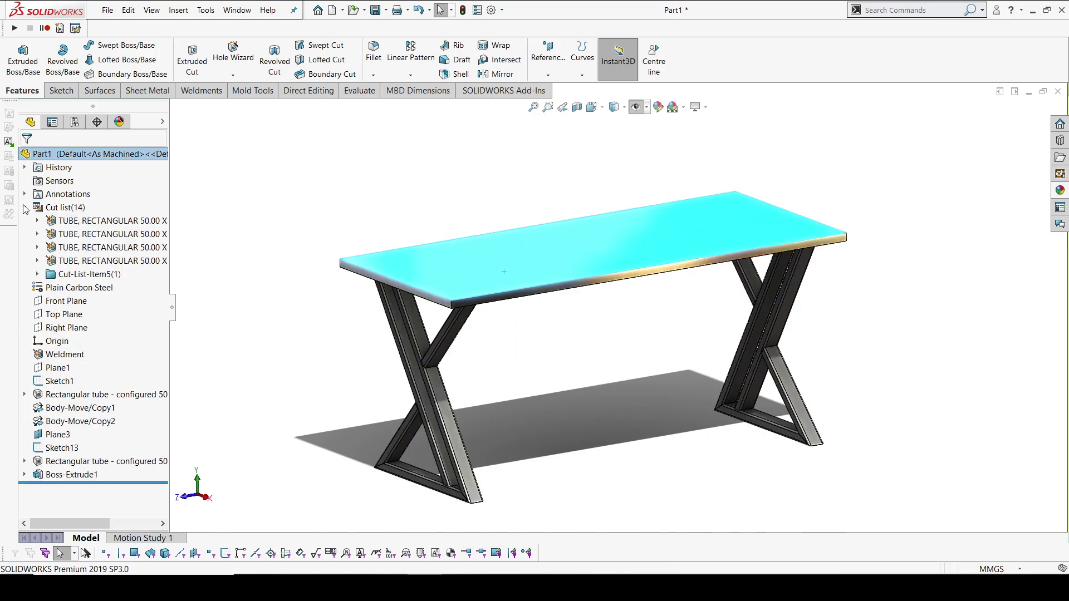
{"action": "left_click", "coordinate": [37, 275]}
{"action": "left_click", "coordinate": [84, 287]}
{"action": "right_click", "coordinate": [84, 287]}
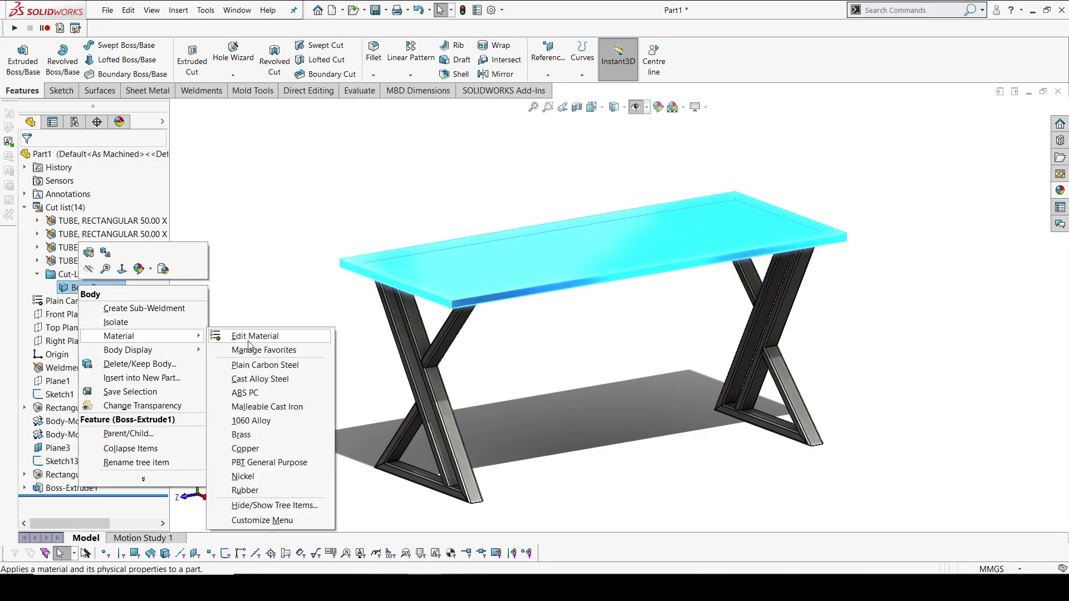
{"action": "left_click", "coordinate": [248, 342]}
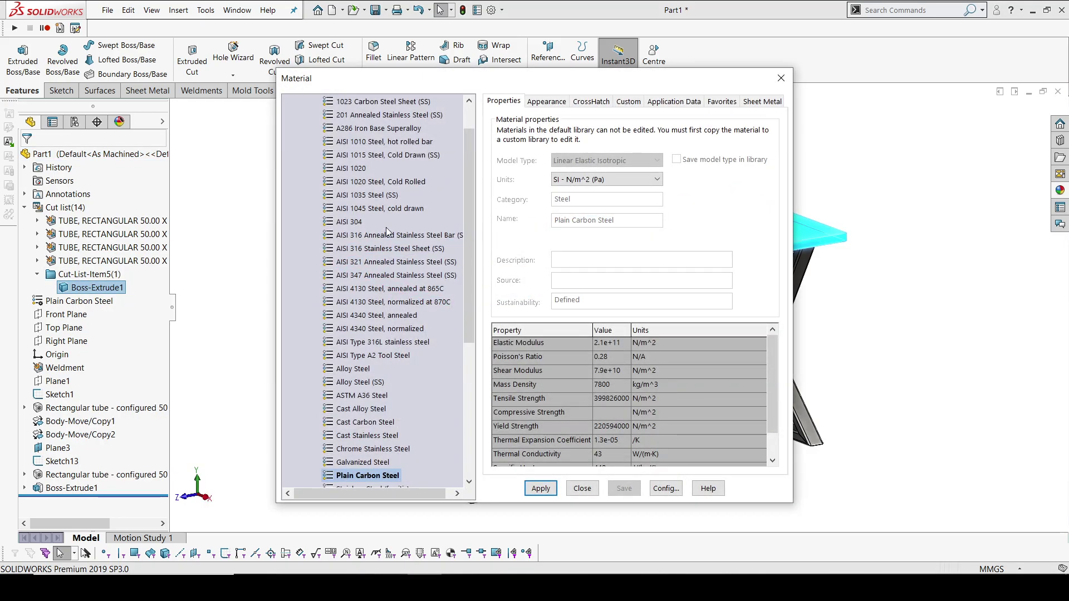
{"action": "scroll", "coordinate": [387, 231], "scroll_direction": "down", "scroll_amount": 6}
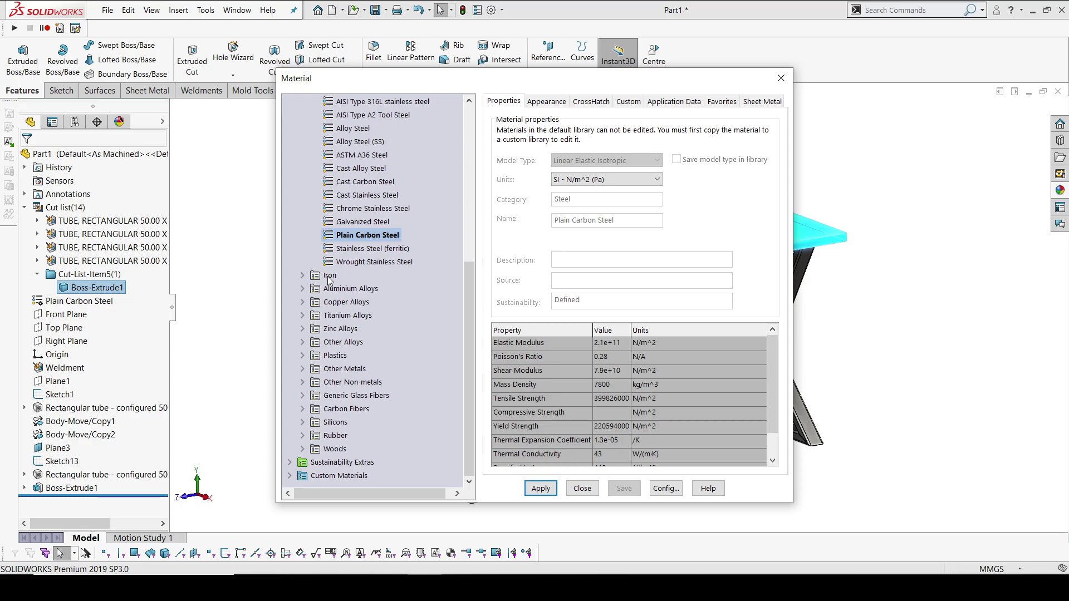
- Browse the Woods materials, trying Oak and Pine, then apply Teak to the tabletop
{"action": "double_click", "coordinate": [317, 450]}
{"action": "left_click", "coordinate": [343, 382]}
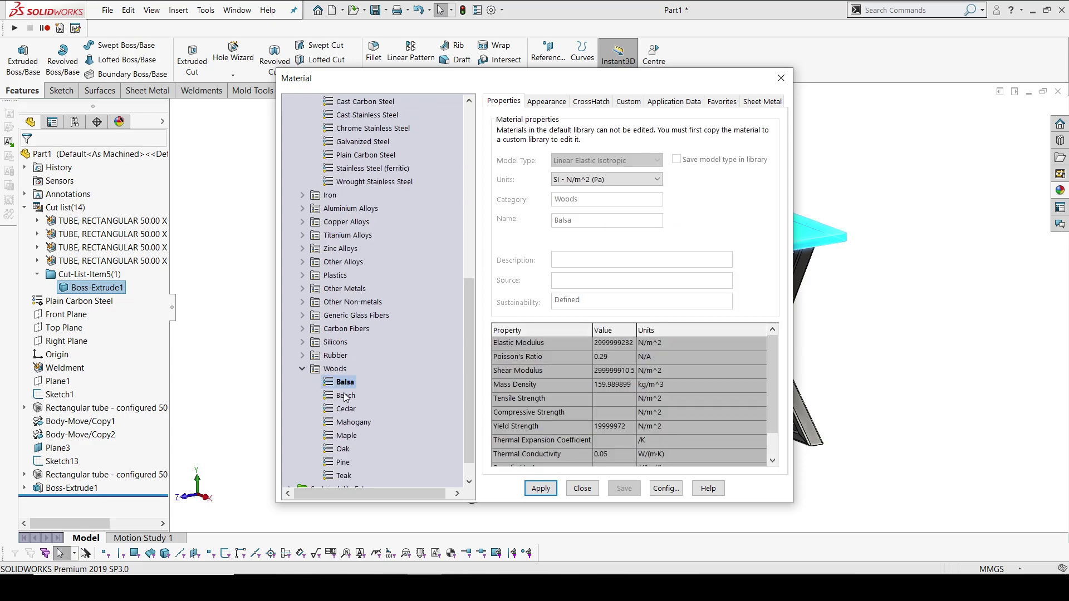
{"action": "left_click", "coordinate": [345, 397]}
{"action": "left_click", "coordinate": [546, 100]}
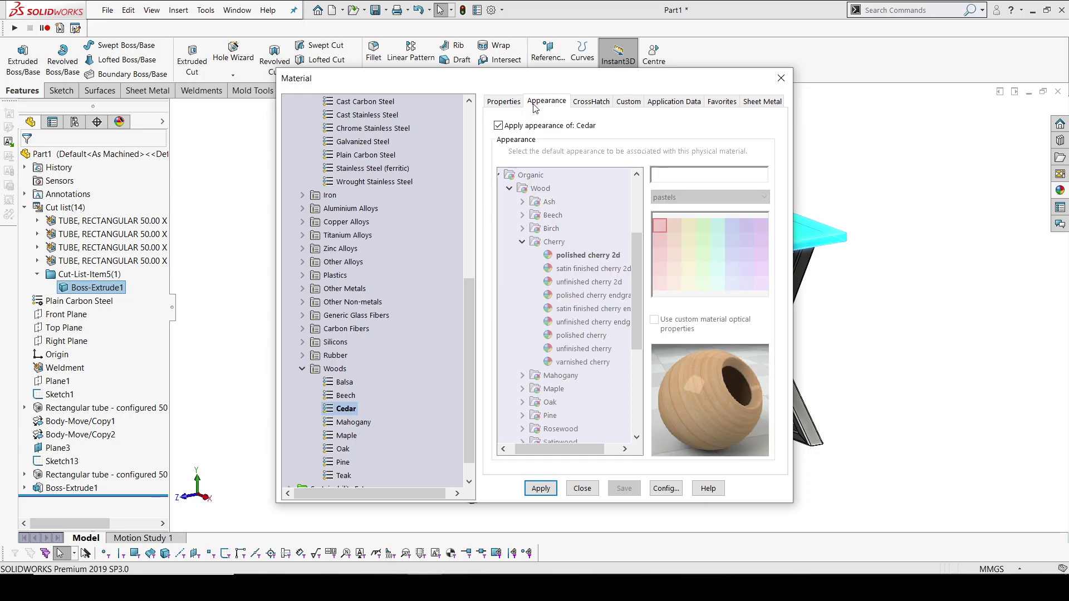
{"action": "scroll", "coordinate": [404, 436], "scroll_direction": "down", "scroll_amount": 1}
{"action": "left_click", "coordinate": [343, 422]}
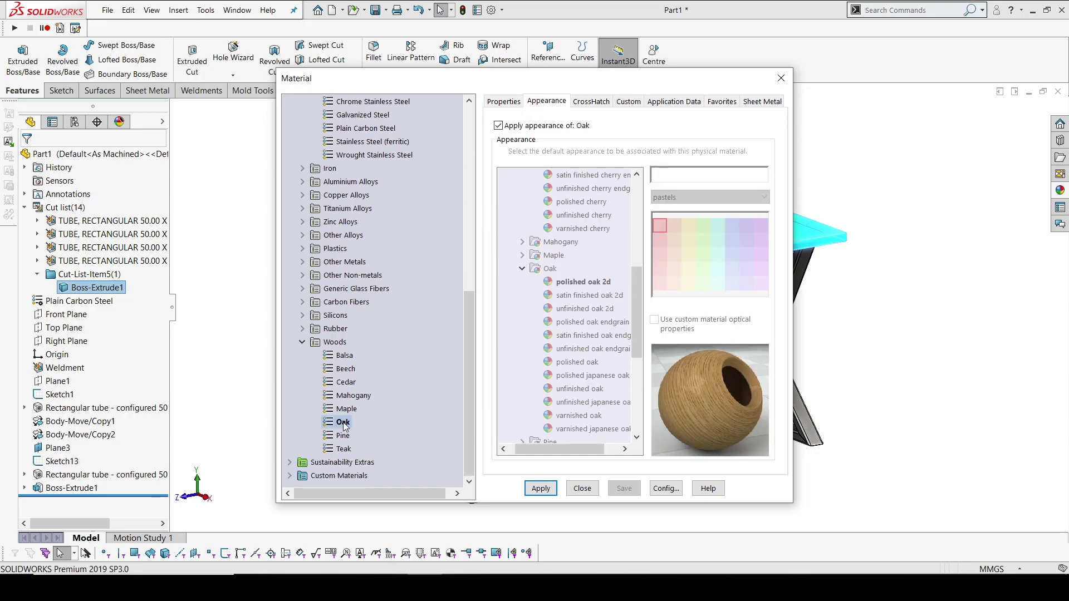
{"action": "left_click", "coordinate": [541, 489]}
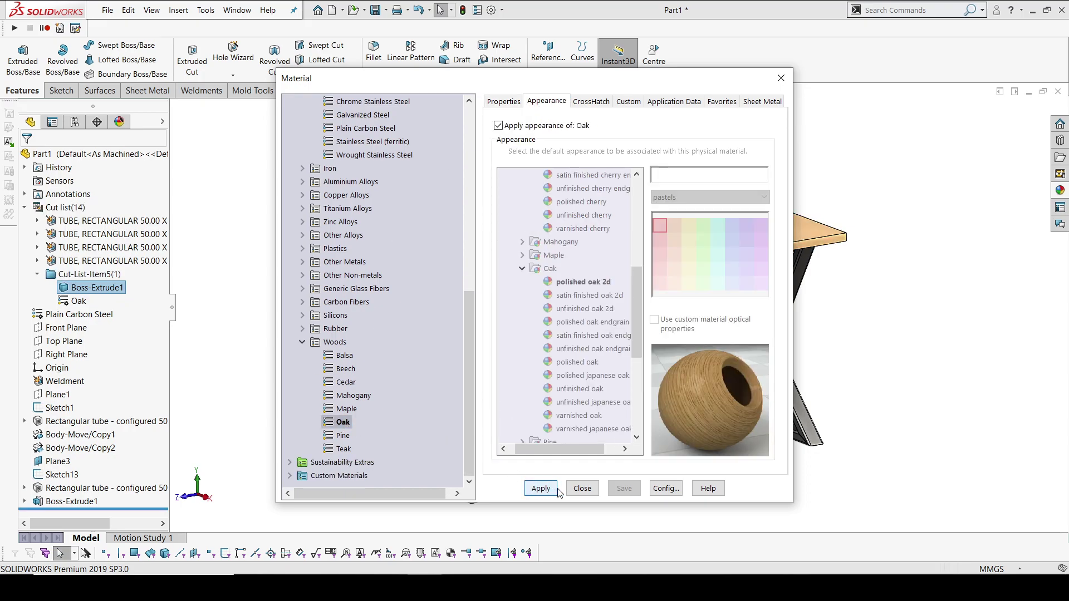
{"action": "left_click", "coordinate": [344, 434]}
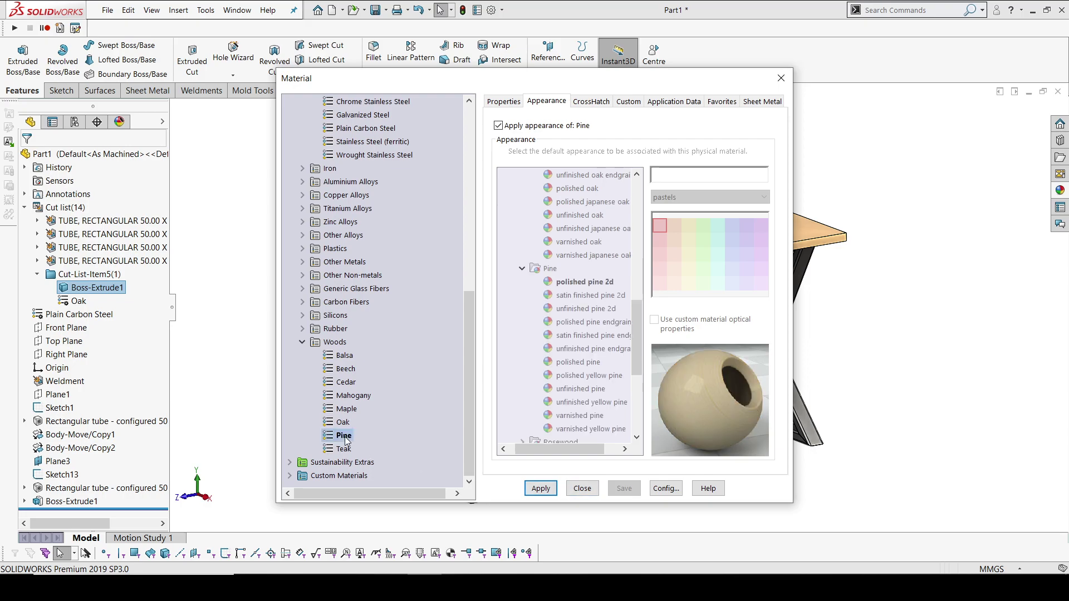
{"action": "left_click", "coordinate": [343, 449]}
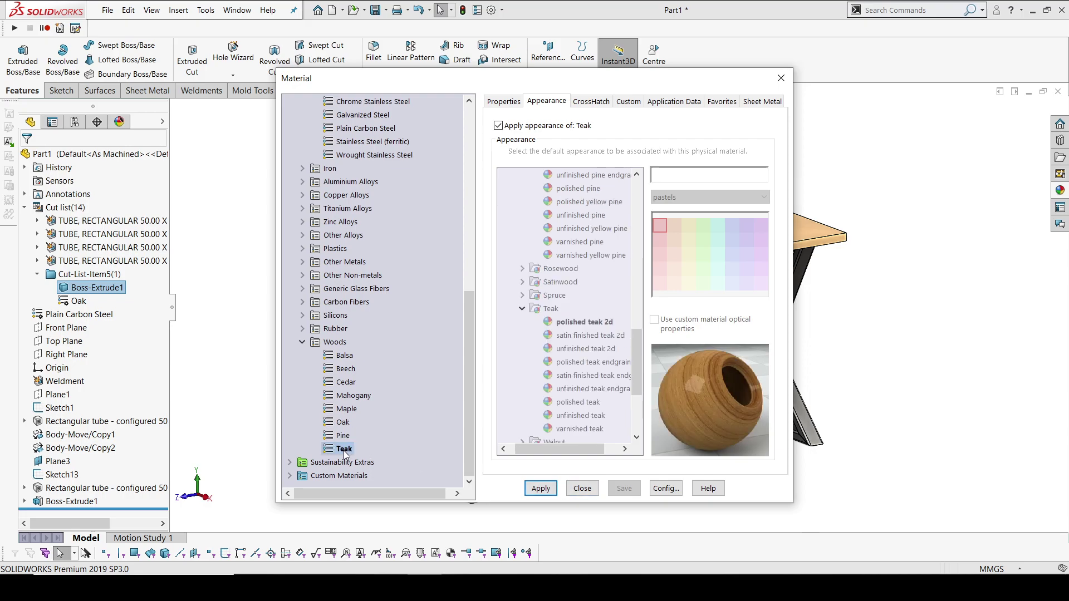
{"action": "left_click", "coordinate": [541, 488]}
- Close the material editor and remove Plain Carbon Steel from the part, leaving material unspecified
{"action": "left_click", "coordinate": [583, 489]}
{"action": "scroll", "coordinate": [543, 334], "scroll_direction": "down", "scroll_amount": 3}
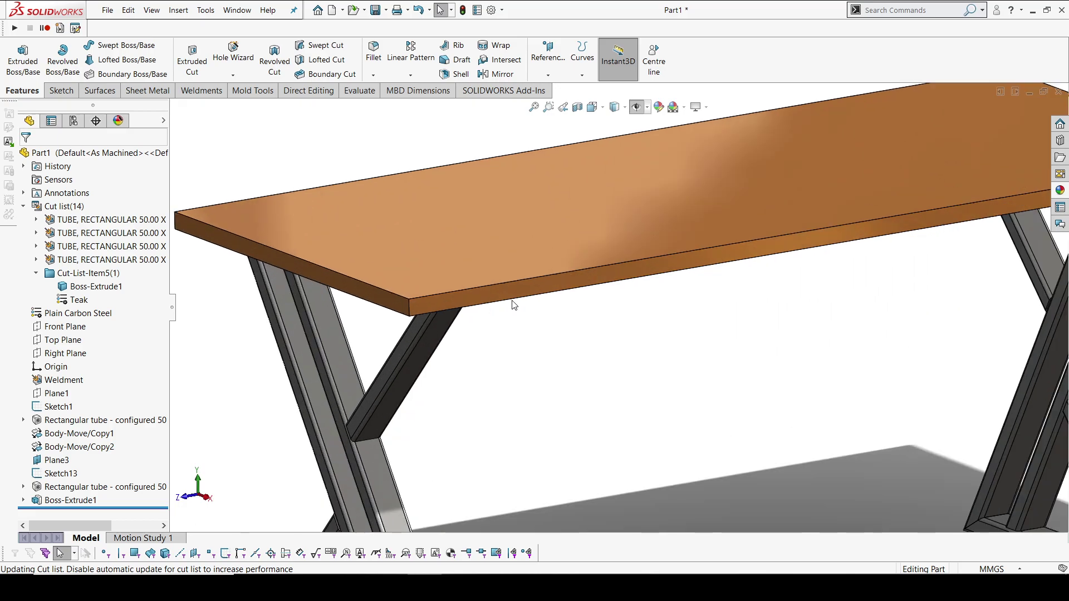
{"action": "scroll", "coordinate": [514, 305], "scroll_direction": "up", "scroll_amount": 3}
{"action": "left_click", "coordinate": [703, 109]}
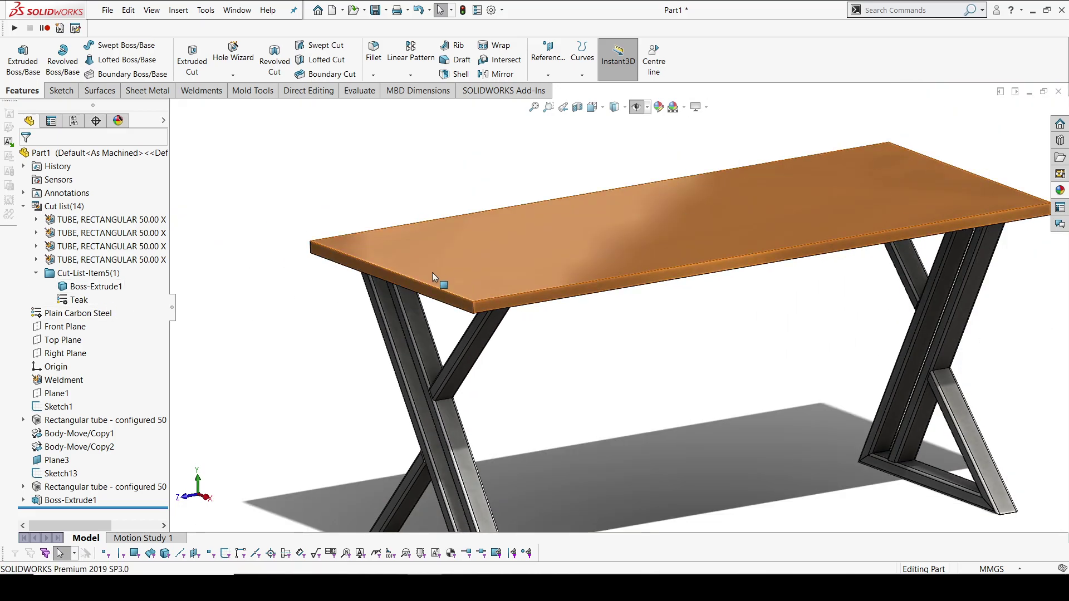
{"action": "scroll", "coordinate": [550, 293], "scroll_direction": "up", "scroll_amount": 1}
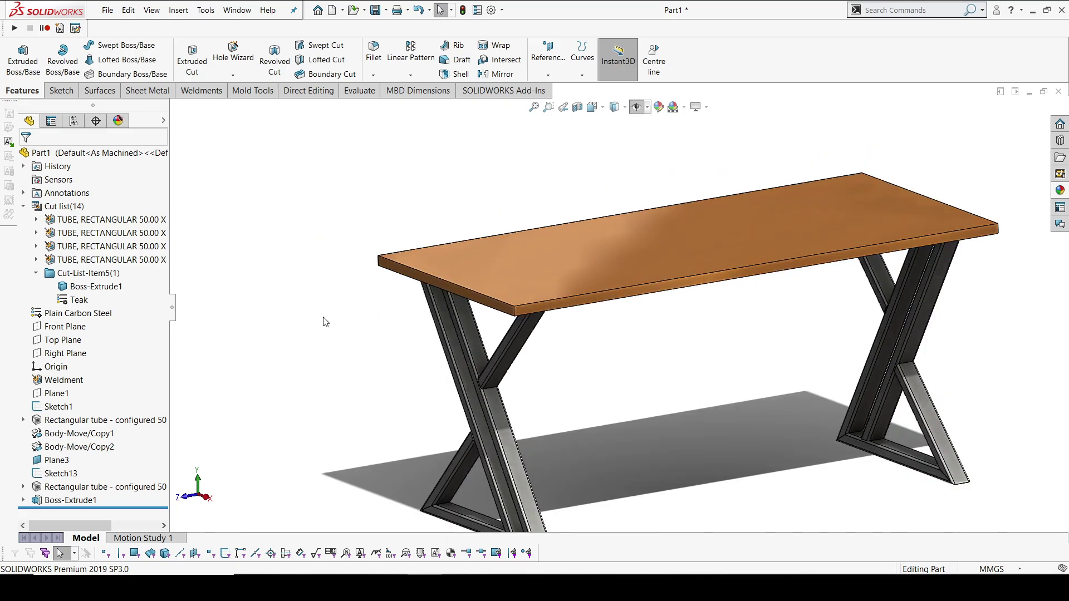
{"action": "right_click", "coordinate": [113, 312]}
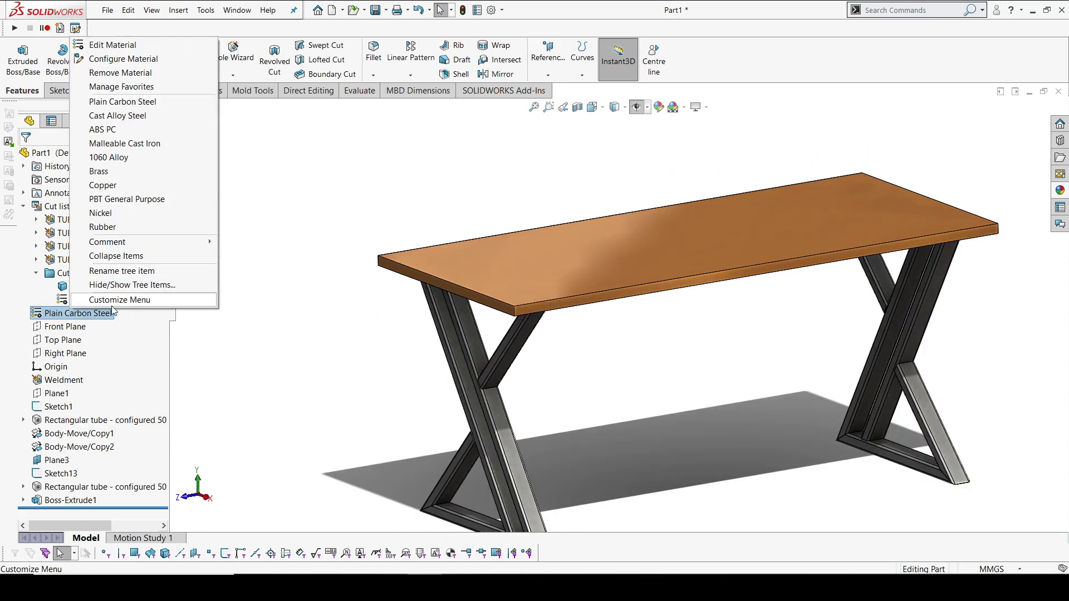
{"action": "right_click", "coordinate": [117, 313]}
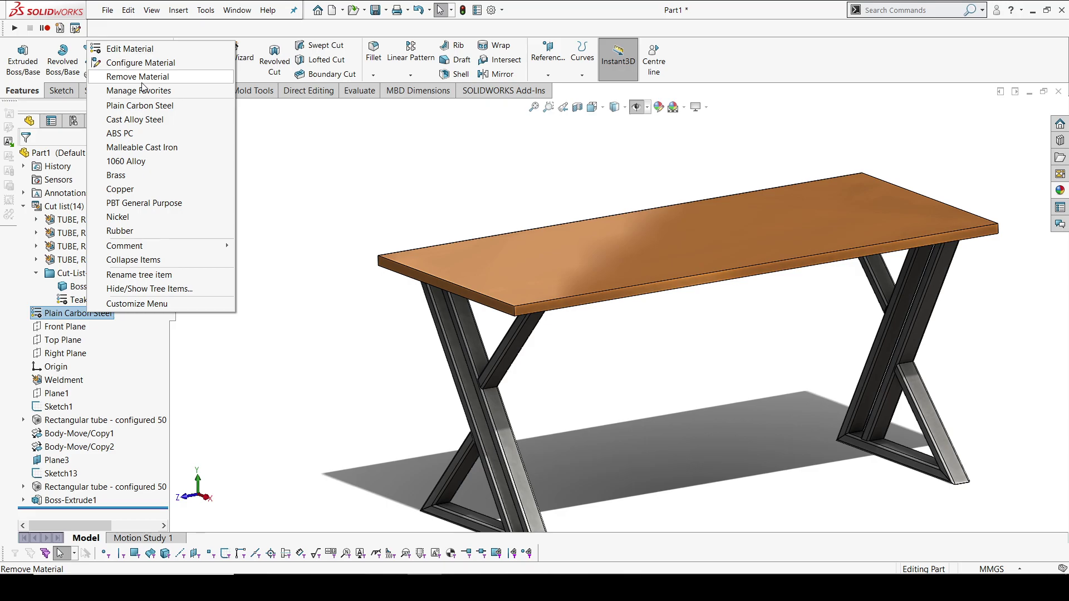
{"action": "left_click", "coordinate": [141, 76]}
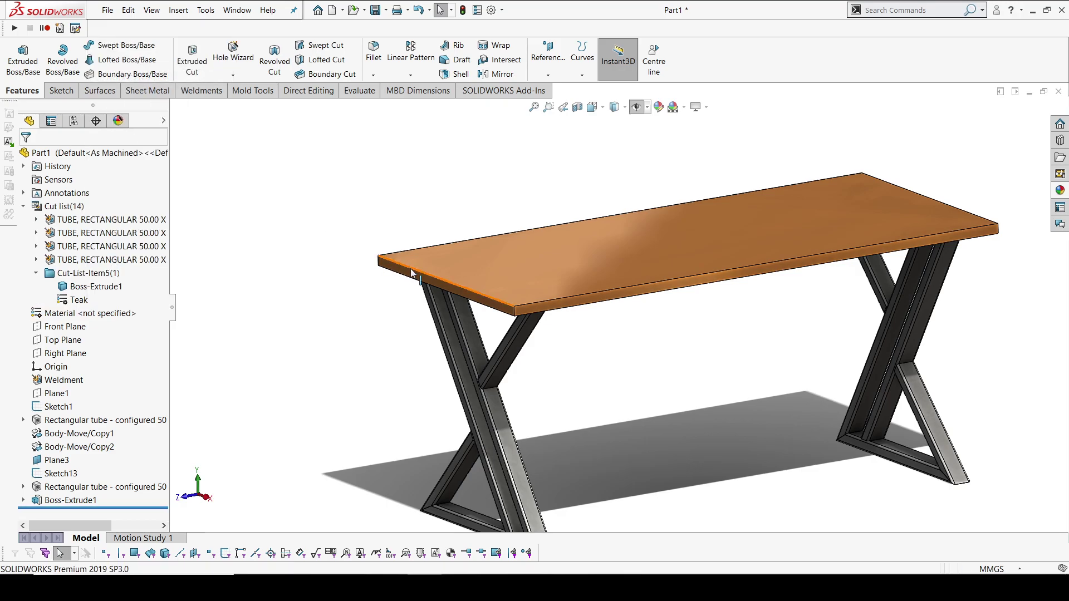
{"action": "scroll", "coordinate": [411, 274], "scroll_direction": "down", "scroll_amount": 2}
{"action": "scroll", "coordinate": [573, 299], "scroll_direction": "down", "scroll_amount": 3}
{"action": "scroll", "coordinate": [574, 299], "scroll_direction": "up", "scroll_amount": 4}
{"action": "scroll", "coordinate": [442, 315], "scroll_direction": "down", "scroll_amount": 6}
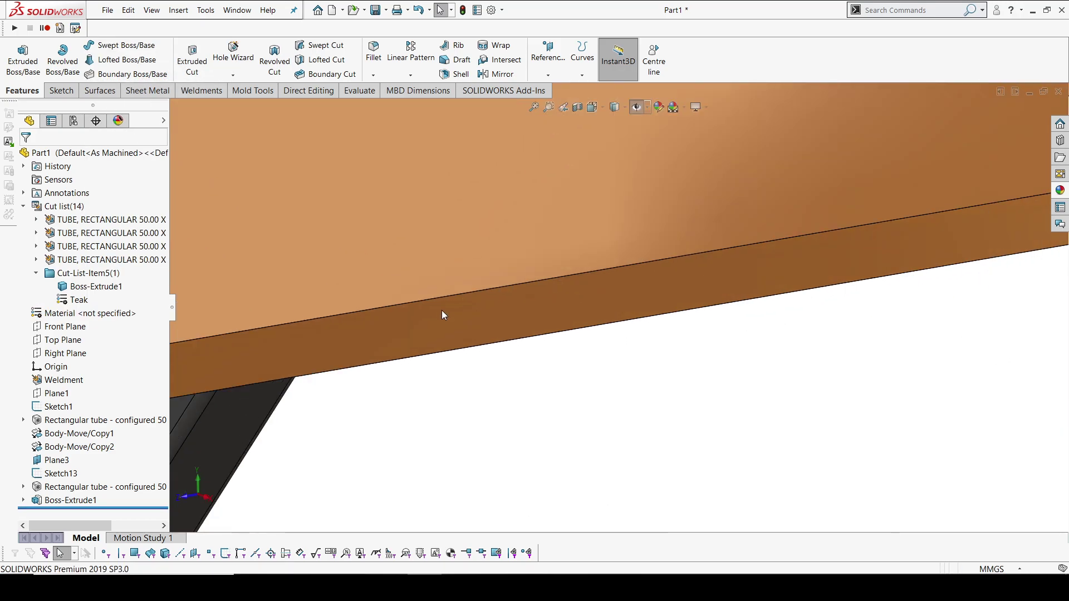
{"action": "scroll", "coordinate": [442, 309], "scroll_direction": "up", "scroll_amount": 4}
{"action": "left_click", "coordinate": [439, 269]}
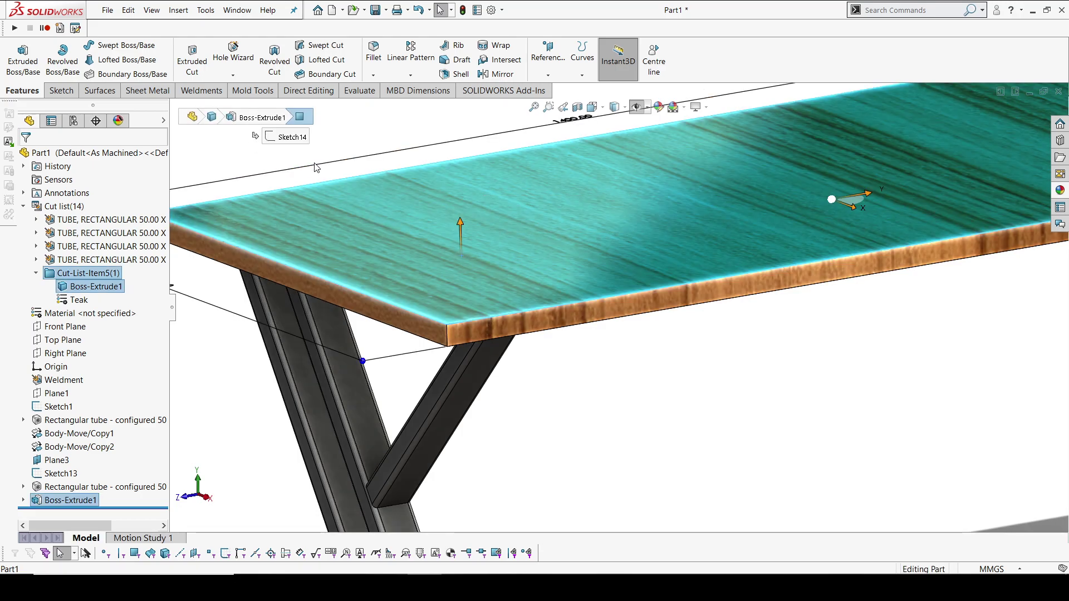
{"action": "left_click", "coordinate": [294, 152]}
{"action": "scroll", "coordinate": [564, 282], "scroll_direction": "up", "scroll_amount": 5}
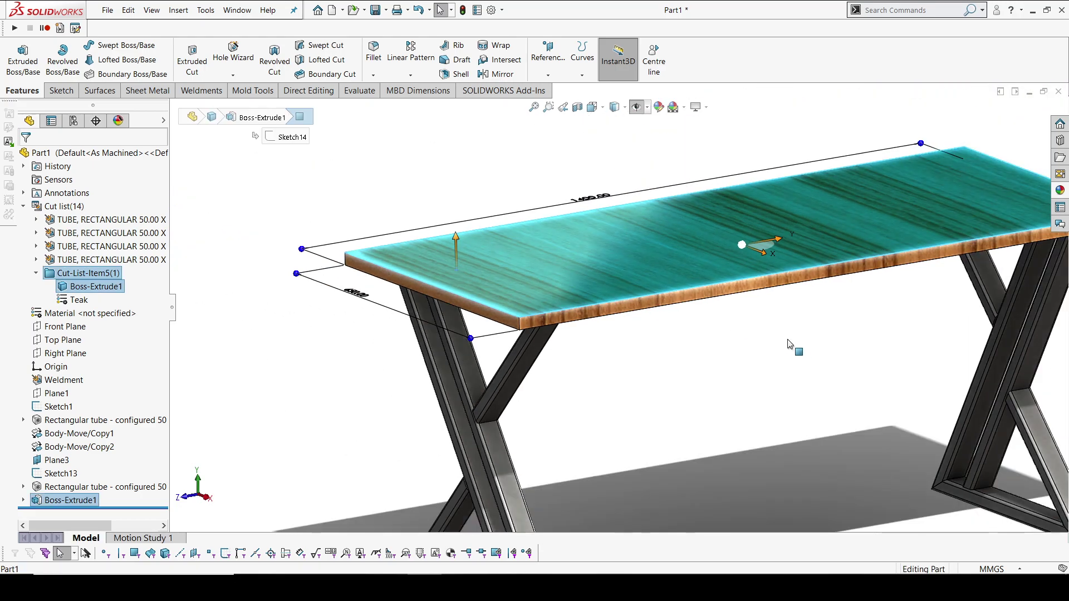
{"action": "scroll", "coordinate": [675, 359], "scroll_direction": "up", "scroll_amount": 2}
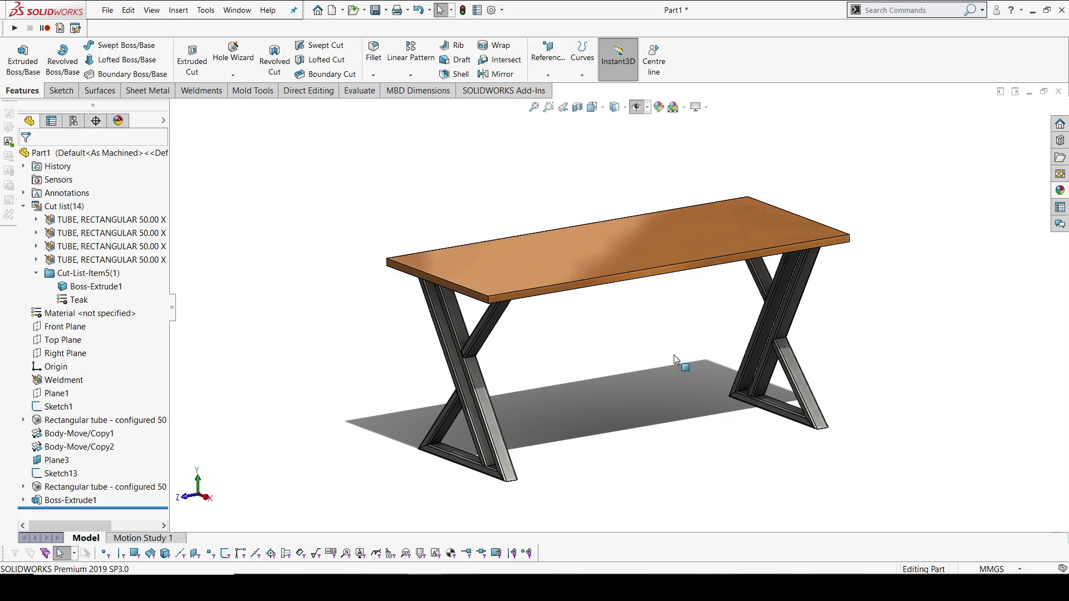